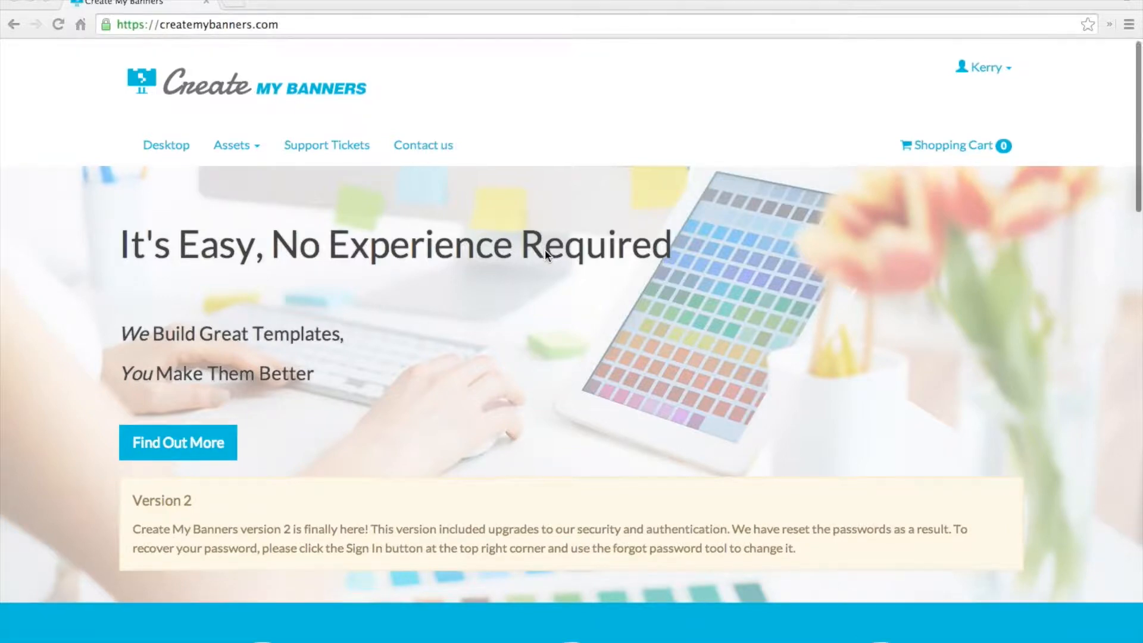
# - Look through the home page's feature overview, sample banners, pricing section and footer links
pyautogui.scroll(-4, 545, 254)
pyautogui.scroll(-20, 545, 254)
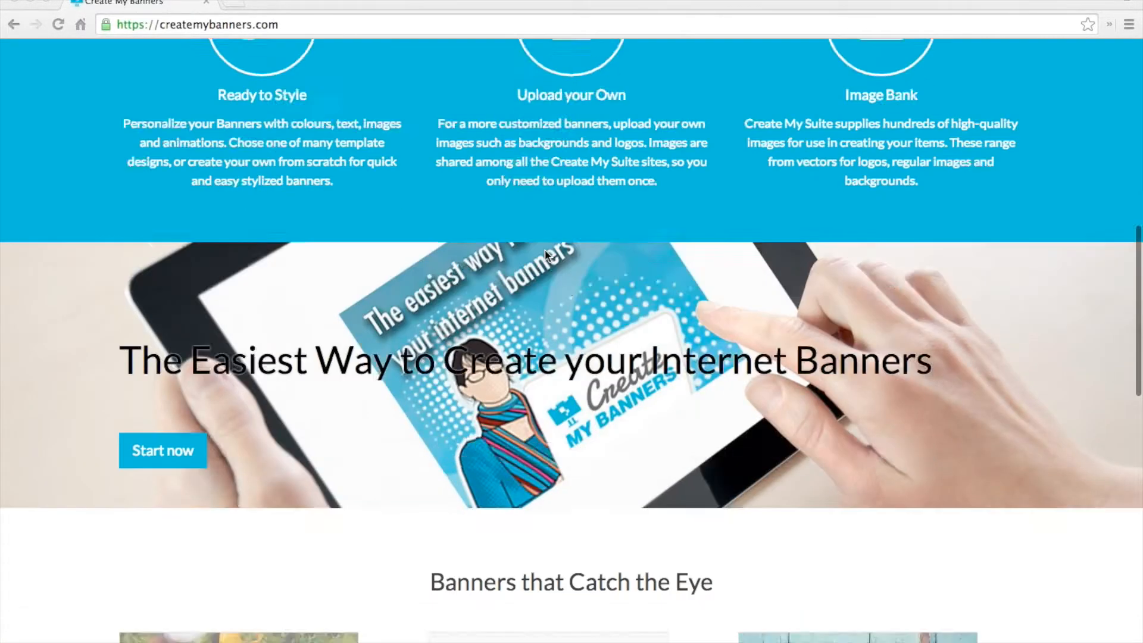
pyautogui.scroll(-6, 545, 255)
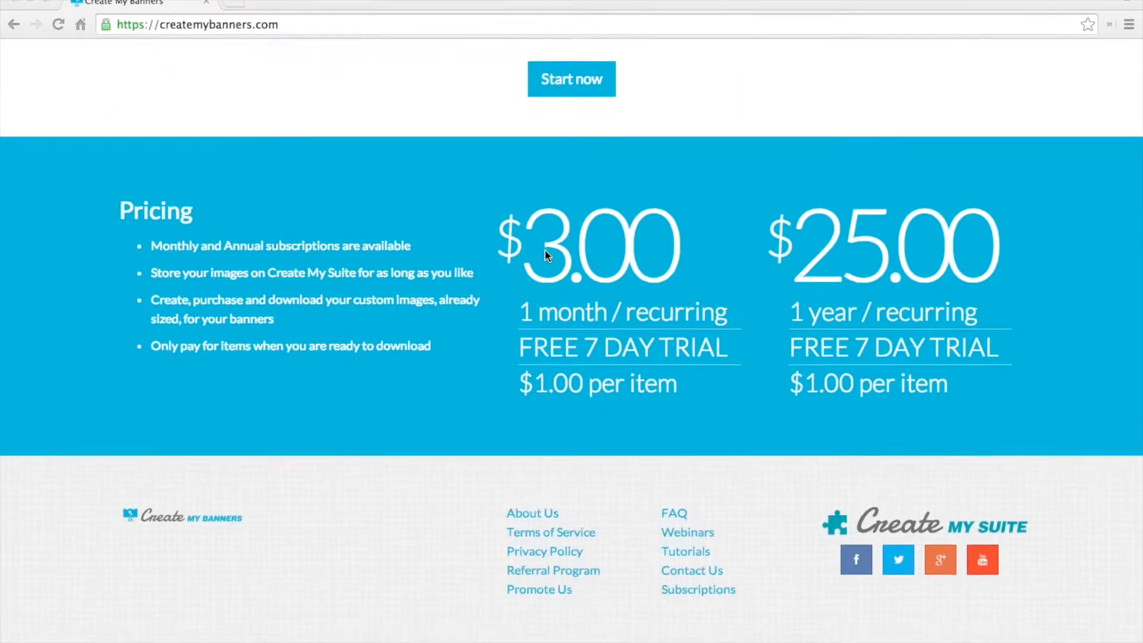
pyautogui.scroll(1, 546, 256)
pyautogui.scroll(-2, 546, 256)
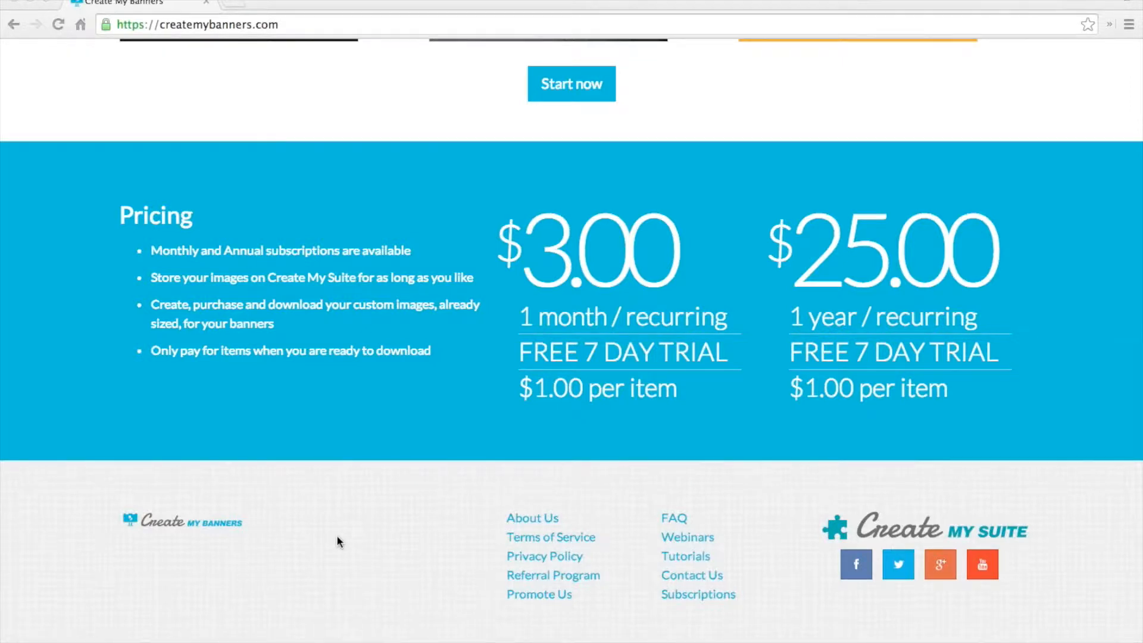
pyautogui.scroll(15, 419, 486)
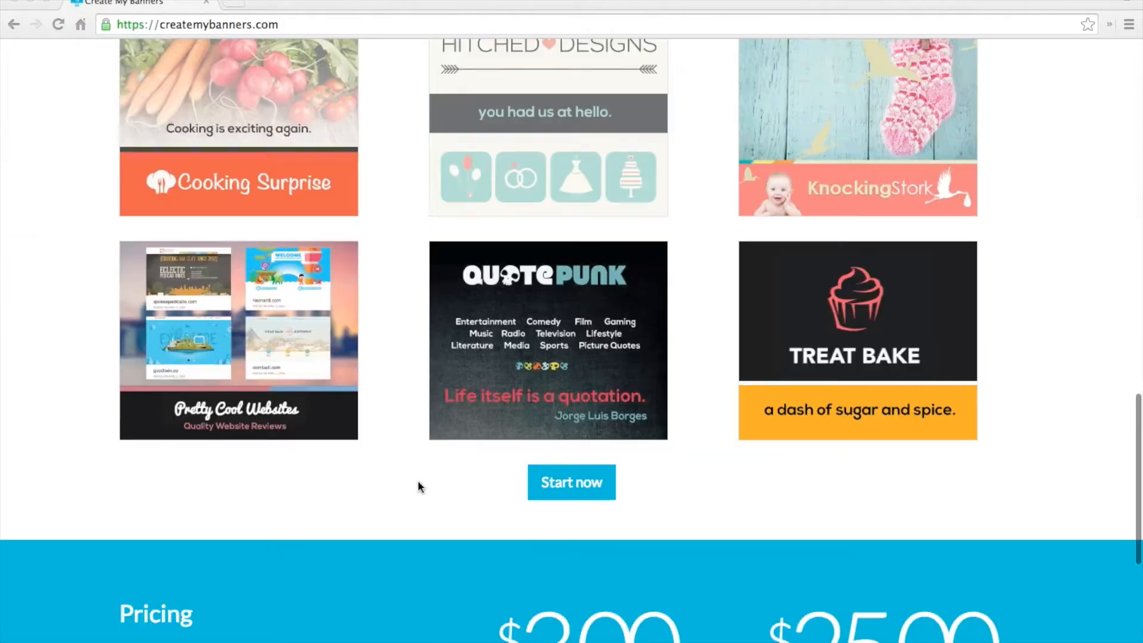
pyautogui.scroll(10, 418, 486)
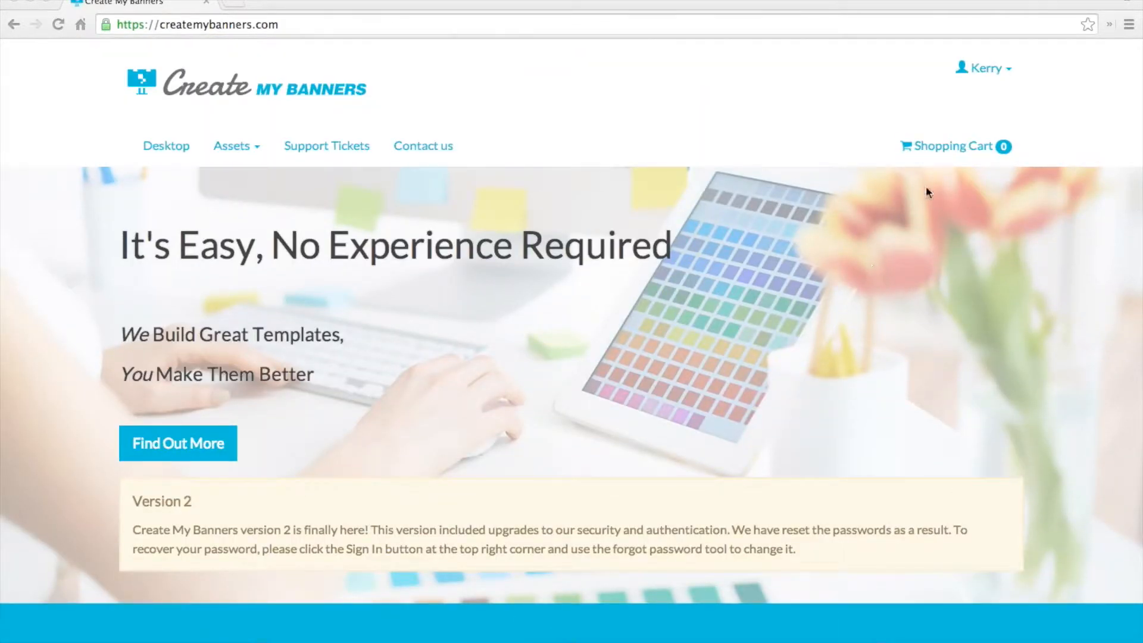
pyautogui.scroll(-10, 748, 258)
pyautogui.scroll(-15, 748, 259)
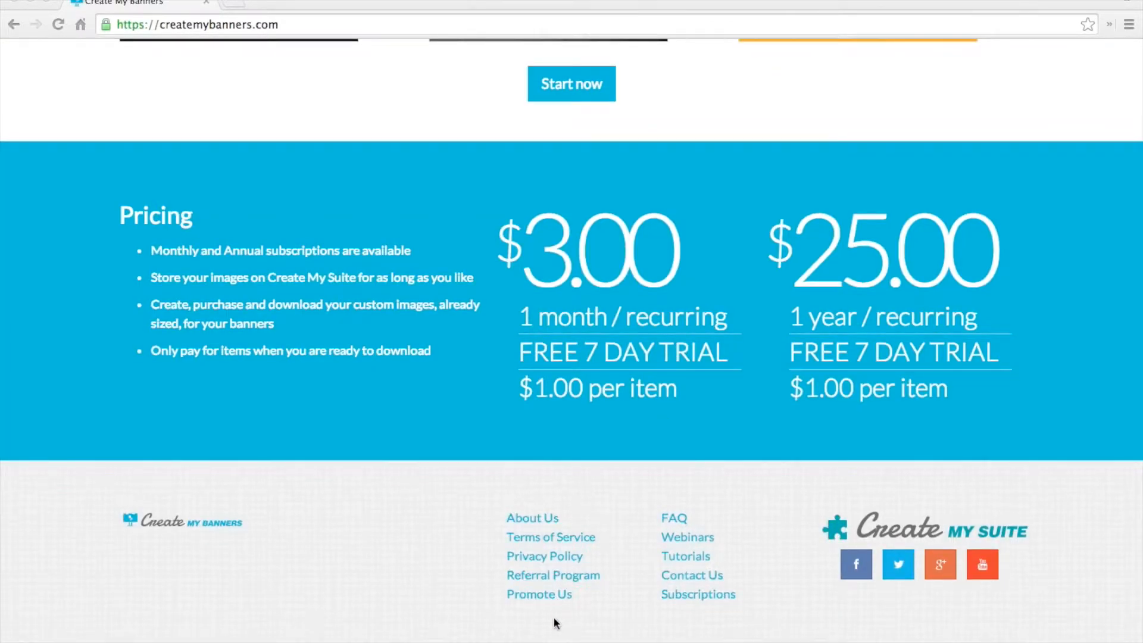
# - Open the FAQ page and read through the questions on watermarks, subscriptions, support and associated websites
pyautogui.click(677, 517)
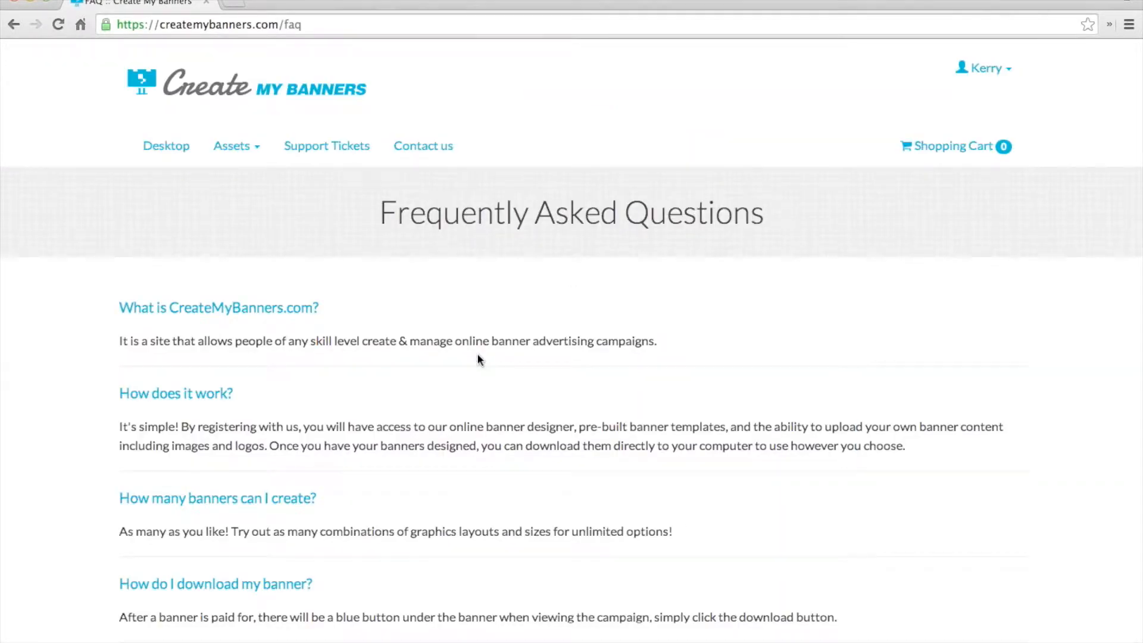
pyautogui.scroll(-12, 477, 355)
pyautogui.scroll(-6, 477, 355)
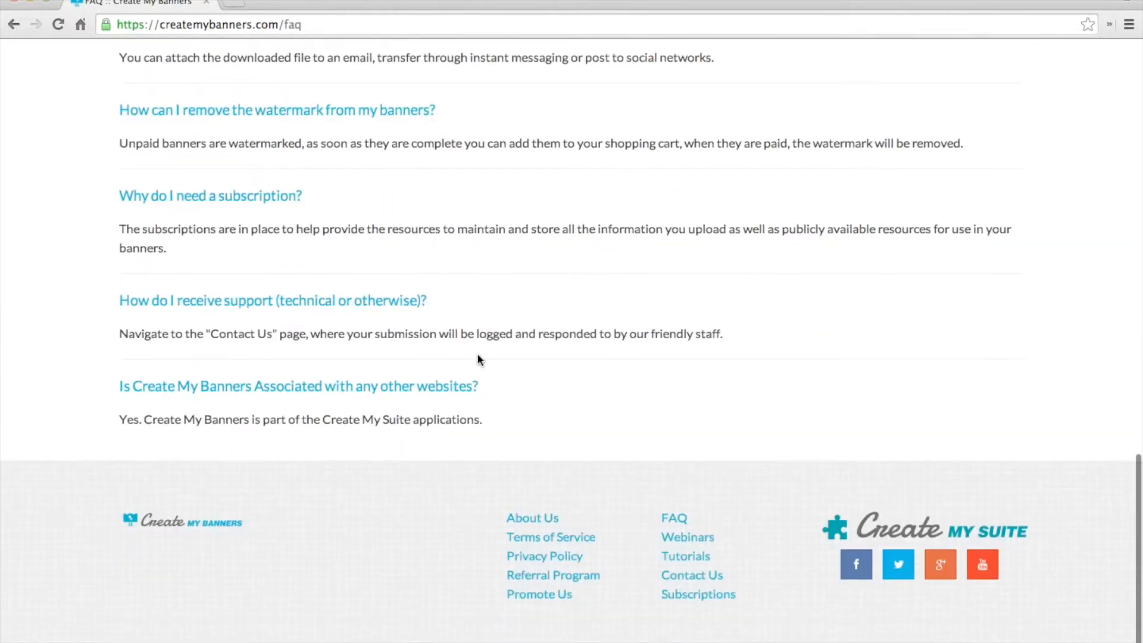
pyautogui.scroll(-1, 477, 355)
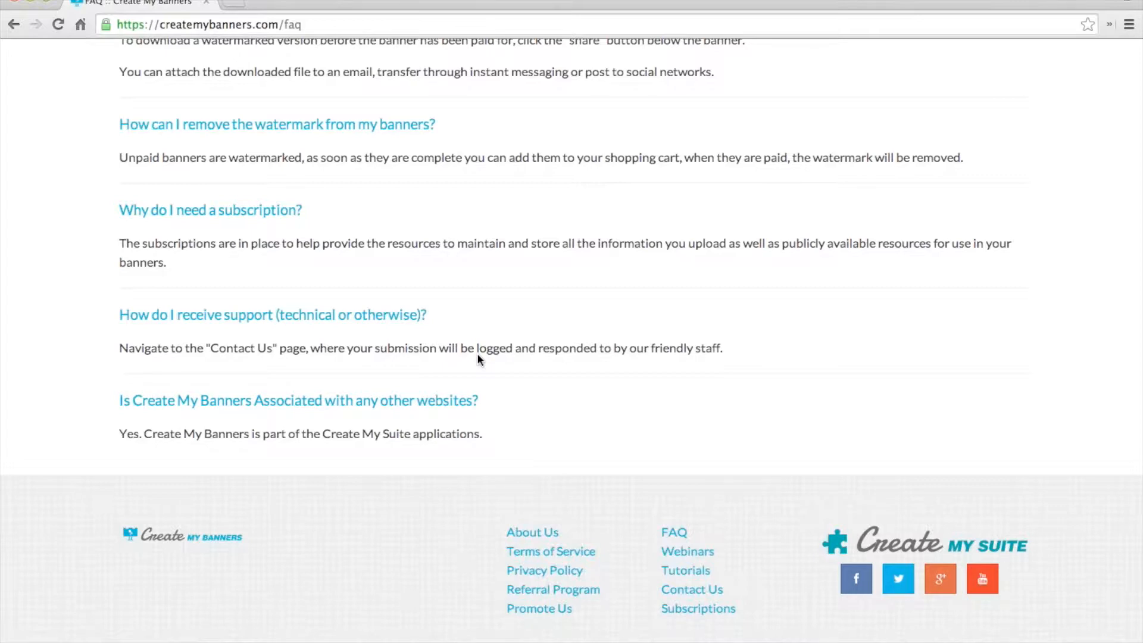
pyautogui.scroll(-2, 477, 355)
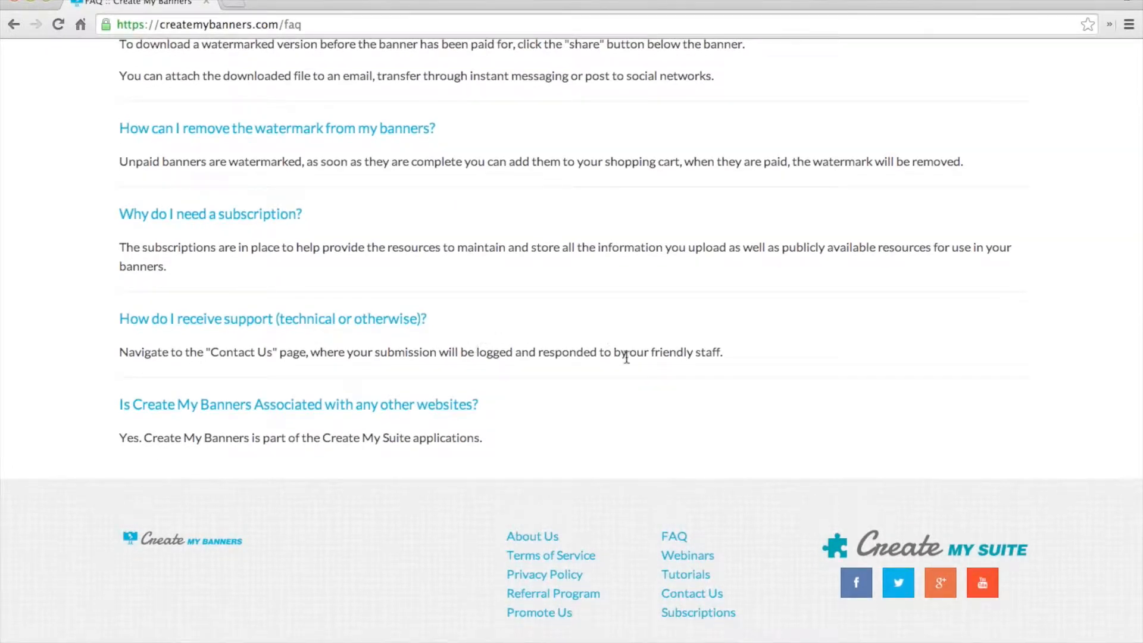
# - Open the Webinars page and examine the Introducing Version 2 and How to Effectively Use Google Adwords entries
pyautogui.click(678, 559)
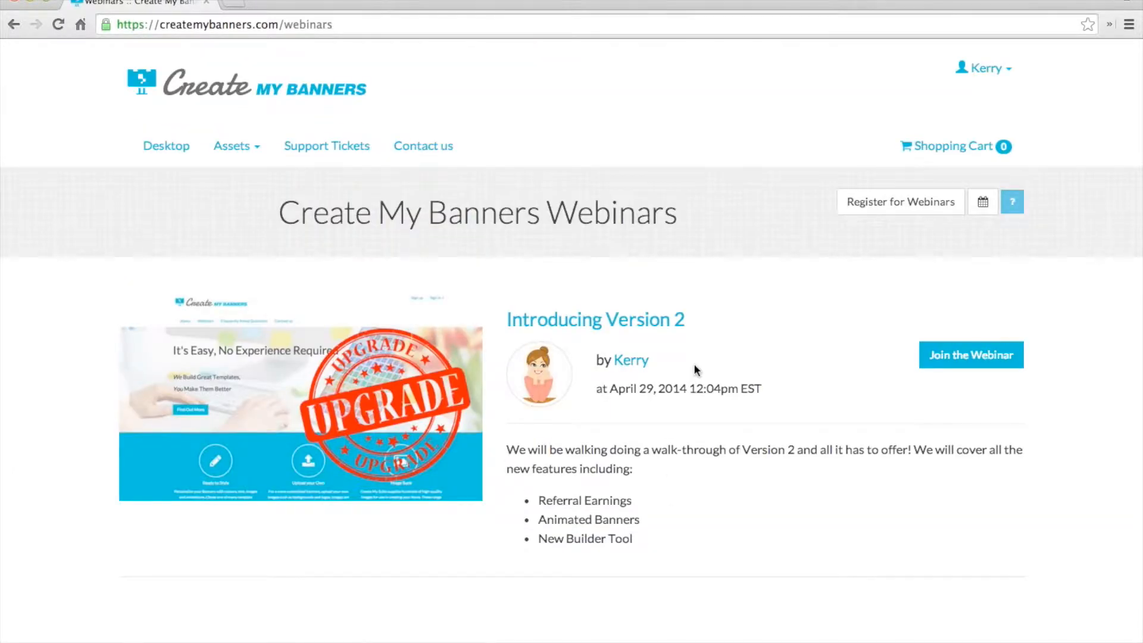
pyautogui.scroll(-7, 690, 468)
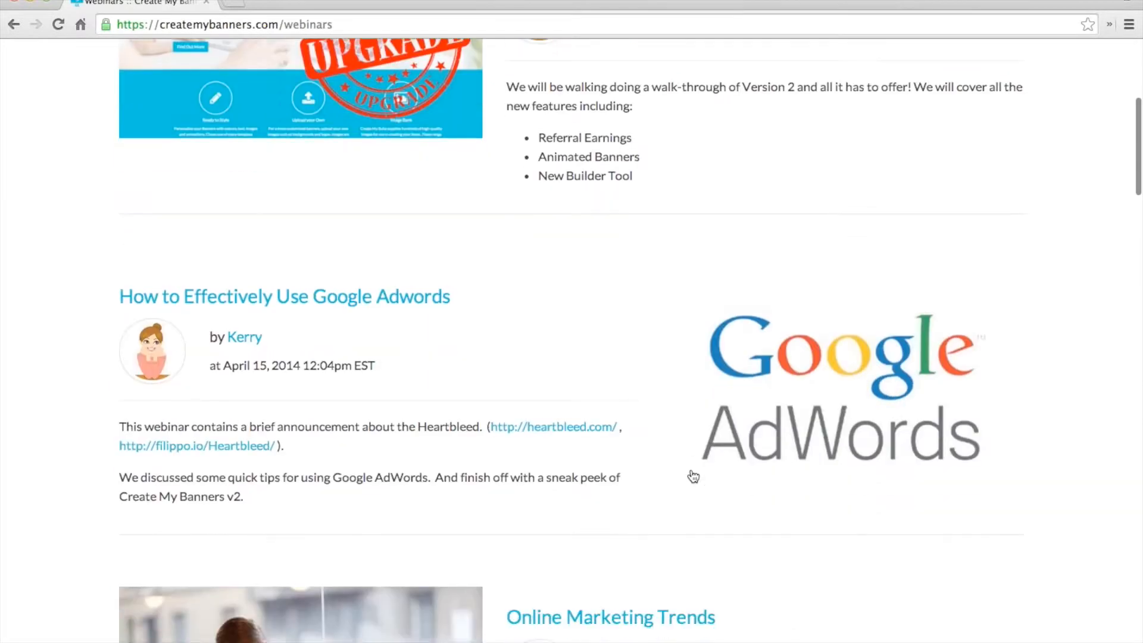
pyautogui.scroll(6, 693, 456)
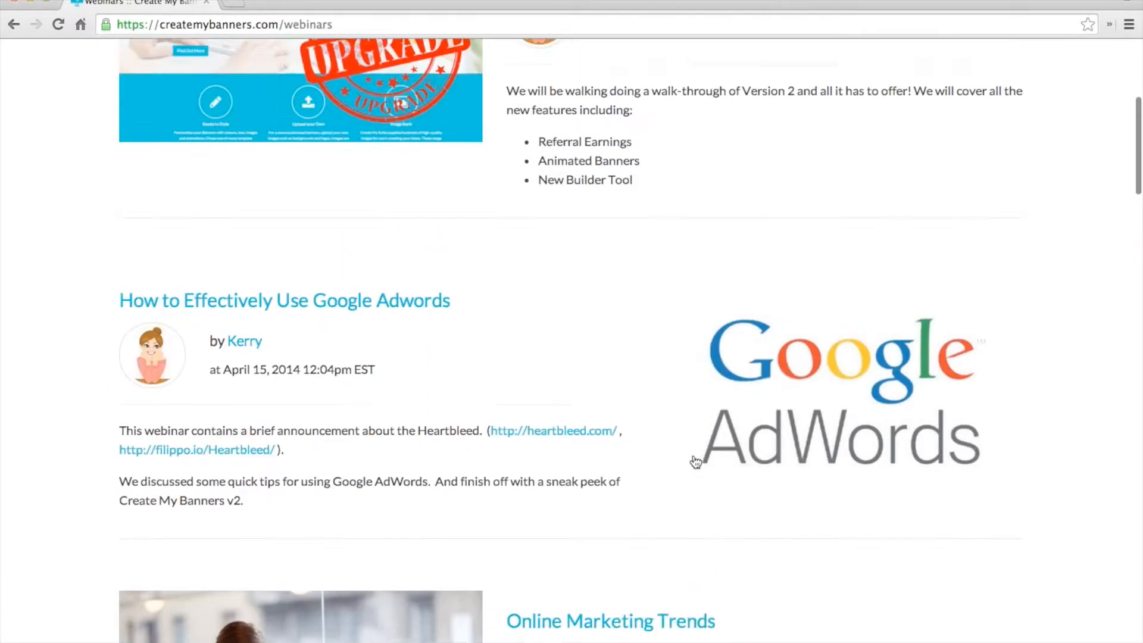
pyautogui.scroll(1, 694, 459)
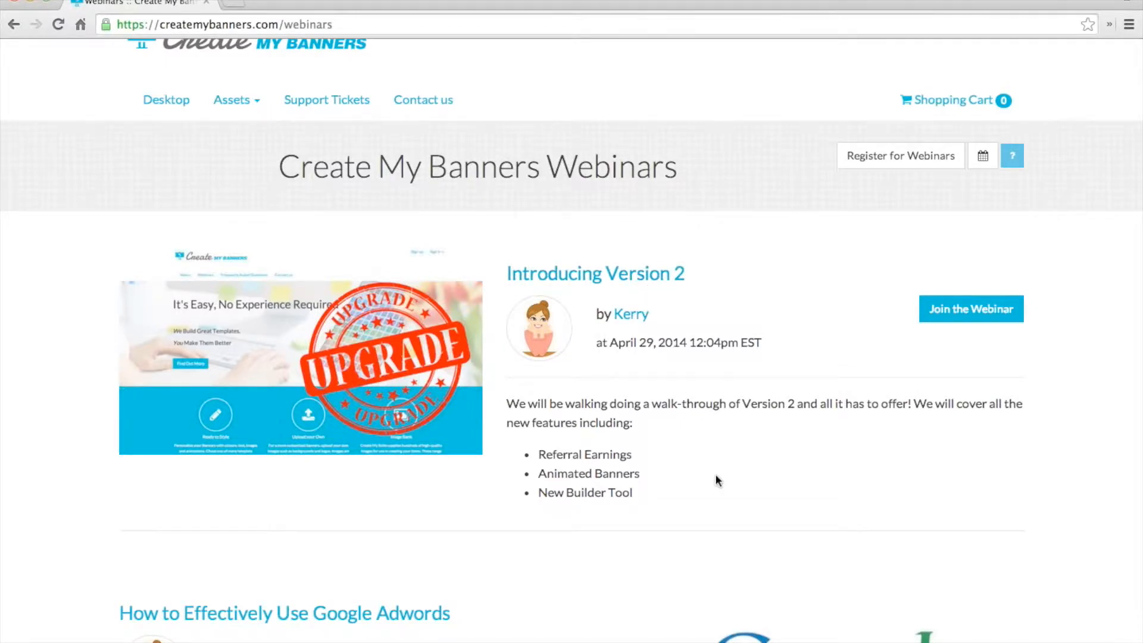
# - Filter the webinars by the presenter of Introducing Version 2 and look through that presenter's list
pyautogui.click(630, 315)
pyautogui.scroll(-8, 636, 321)
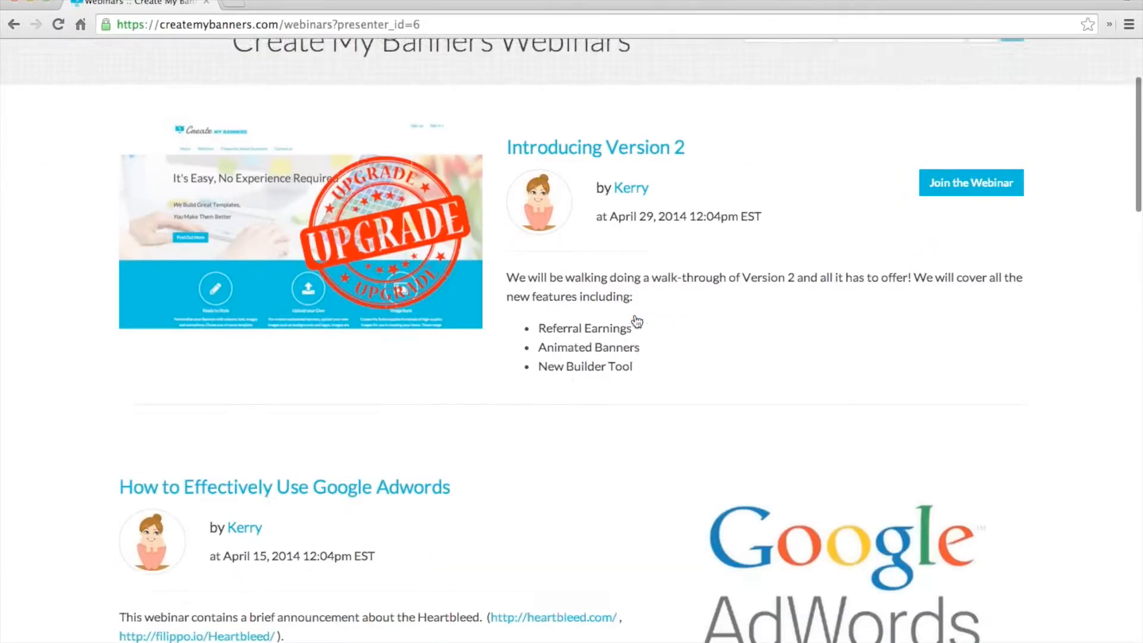
pyautogui.scroll(-20, 636, 322)
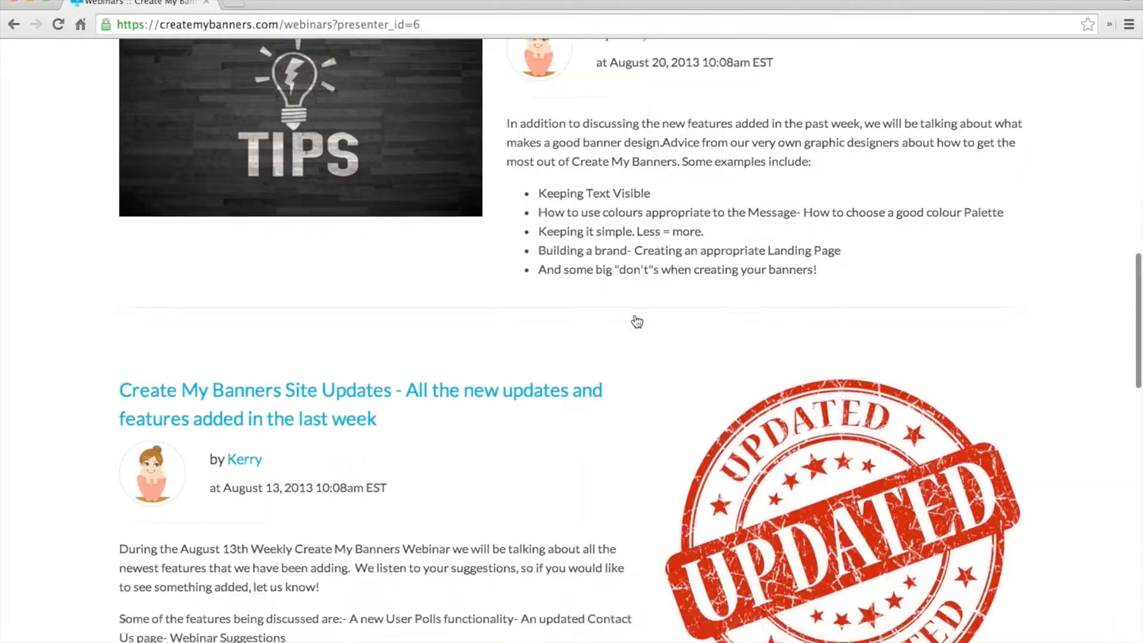
pyautogui.scroll(-10, 637, 321)
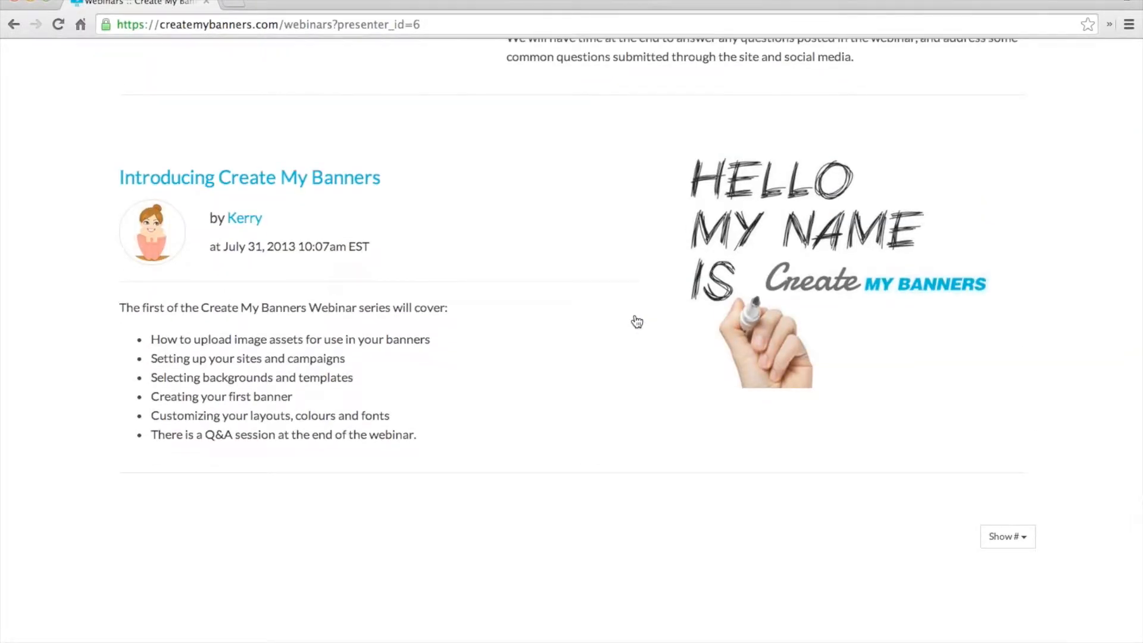
pyautogui.scroll(20, 637, 321)
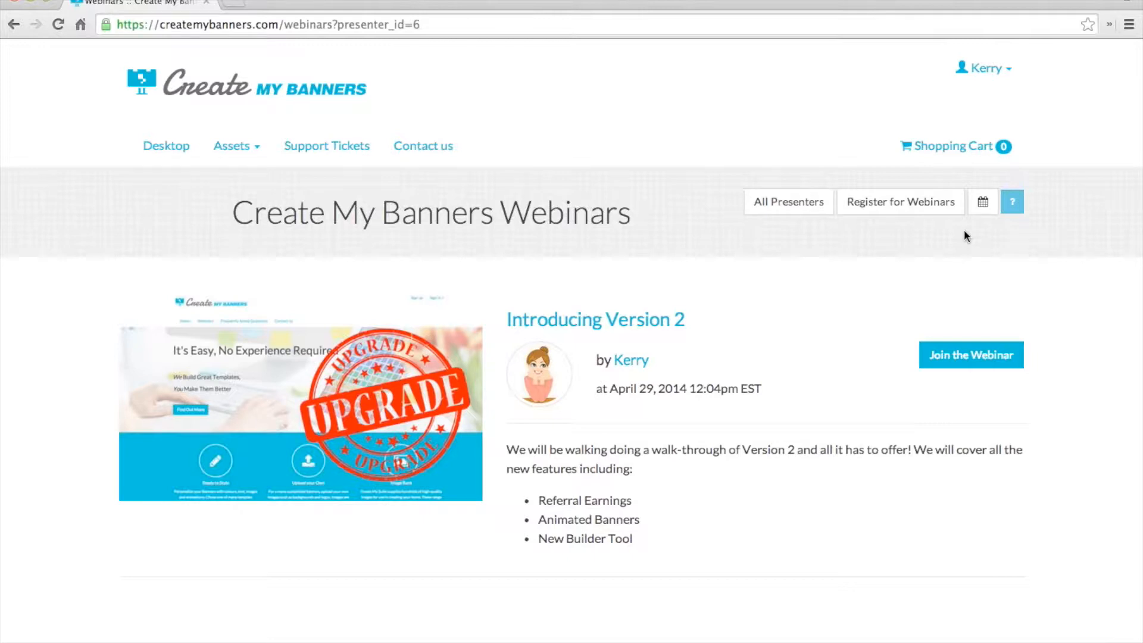
# - View the instructions for adding webinars to calendars, highlight the Google Calendar subscription link, and close the tutorial
pyautogui.click(979, 203)
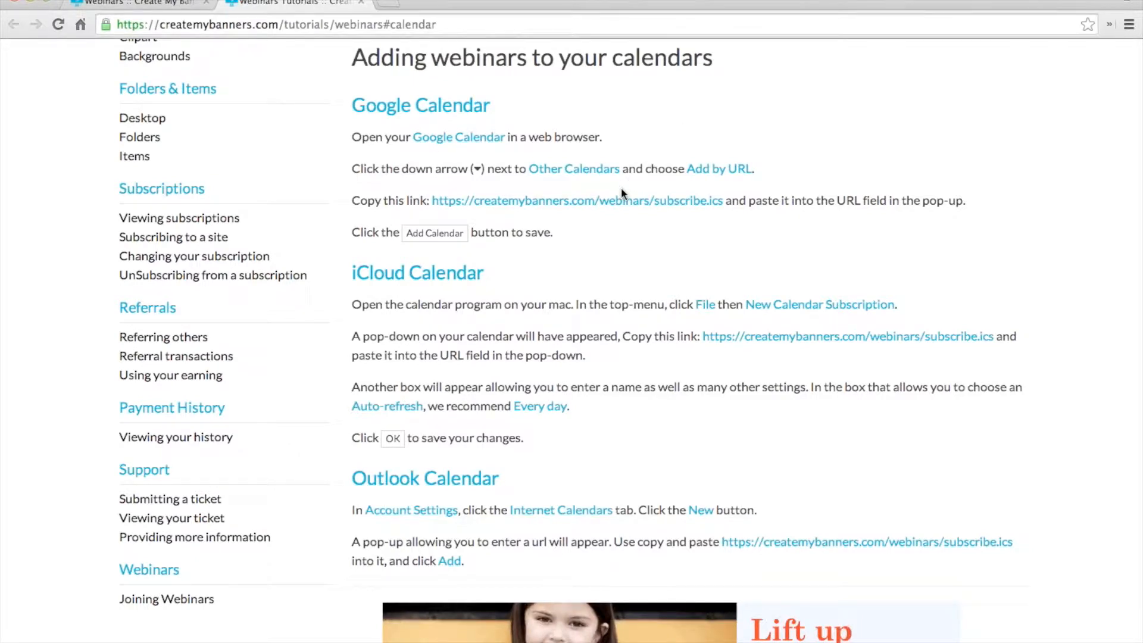
pyautogui.moveTo(432, 199); pyautogui.dragTo(725, 202)
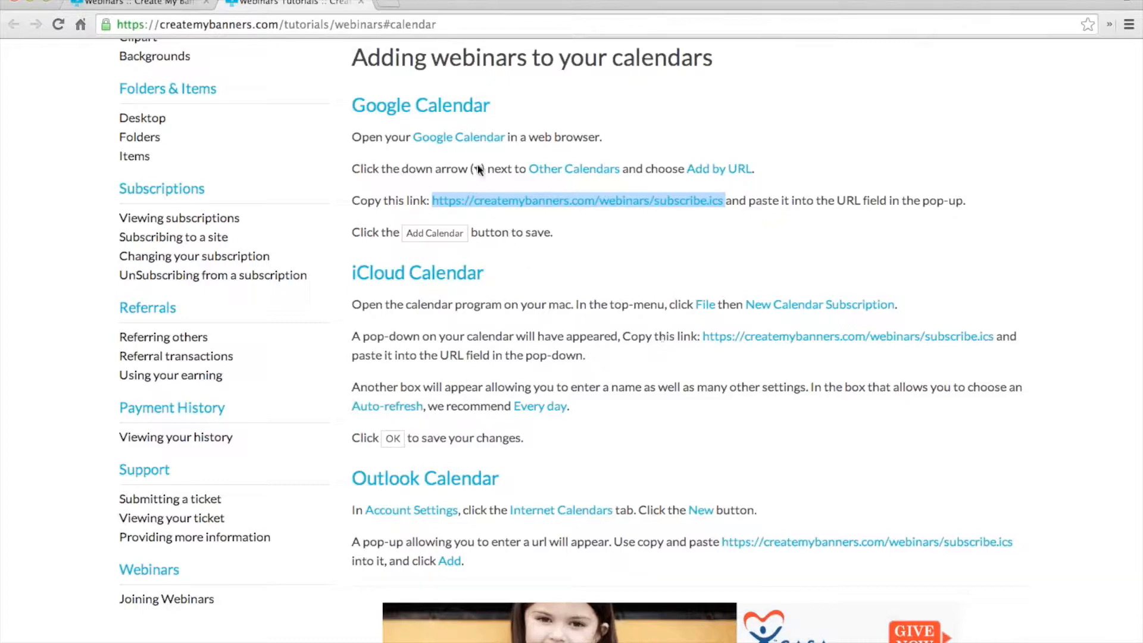
pyautogui.click(360, 3)
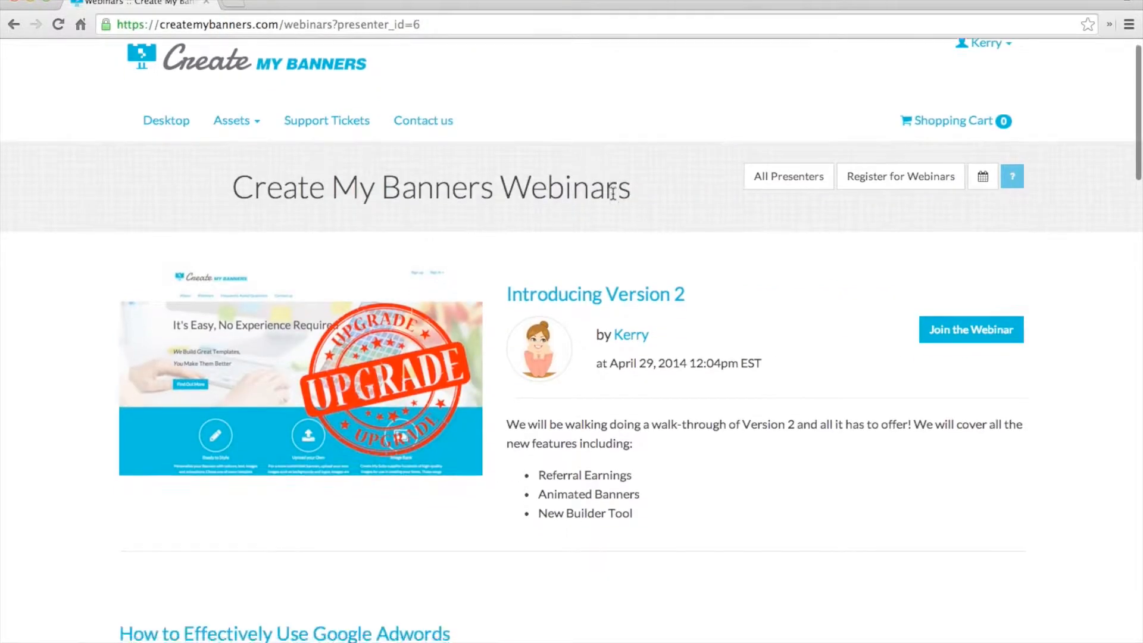
# - Open the Tutorials page and read the Related Help and Getting Started sections through Purchase & Download
pyautogui.scroll(-20, 613, 194)
pyautogui.scroll(-10, 613, 197)
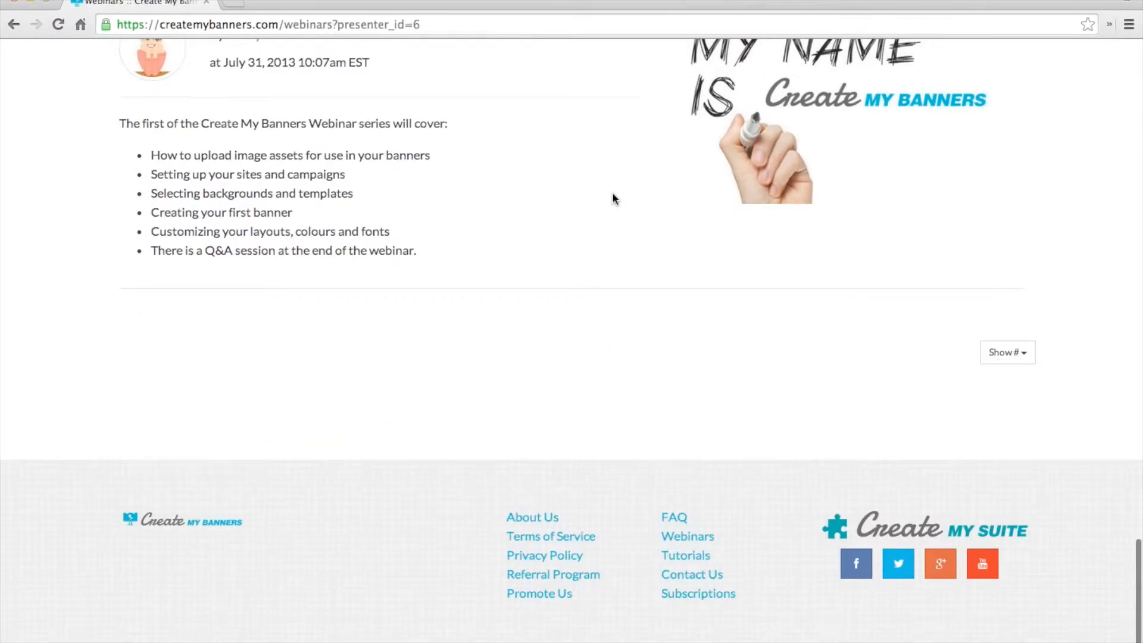
pyautogui.click(686, 560)
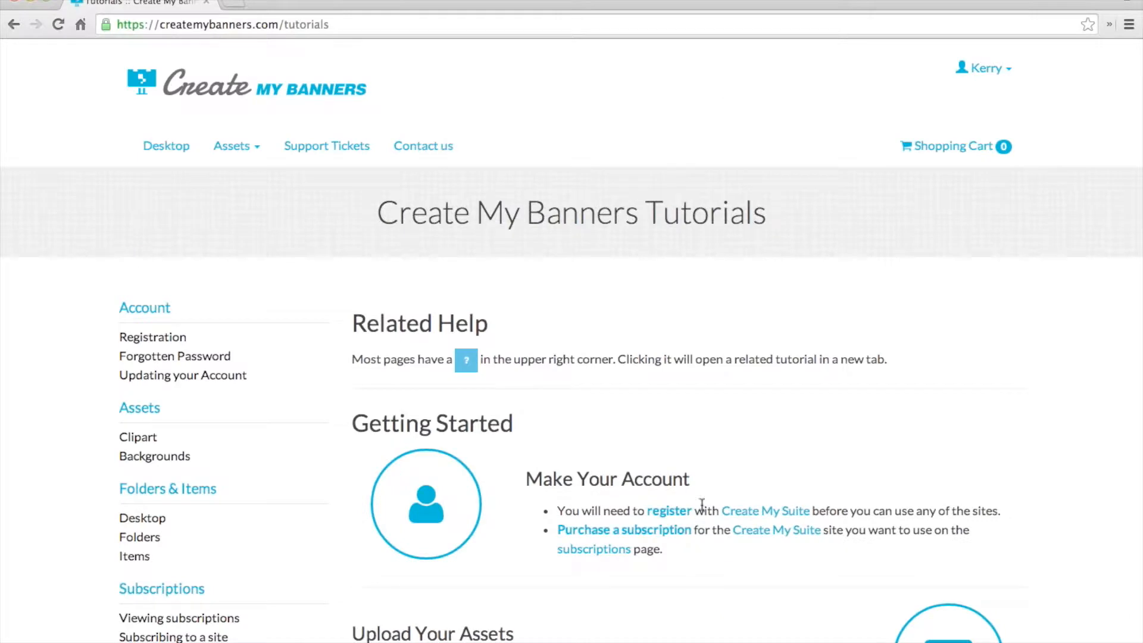
pyautogui.scroll(-2, 643, 277)
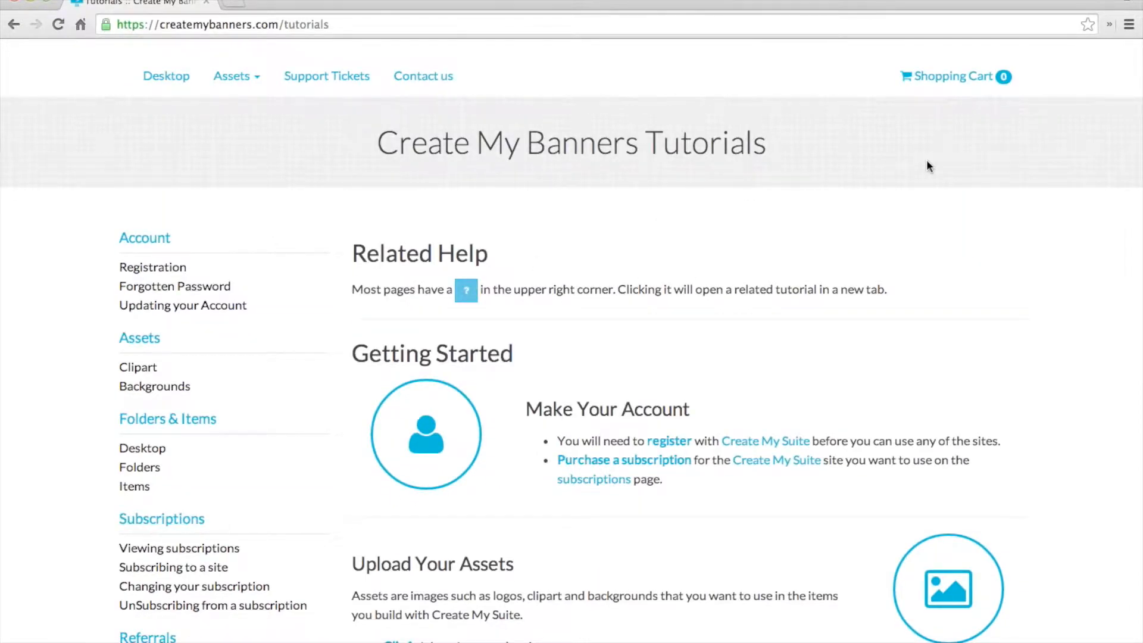
pyautogui.scroll(-1, 926, 159)
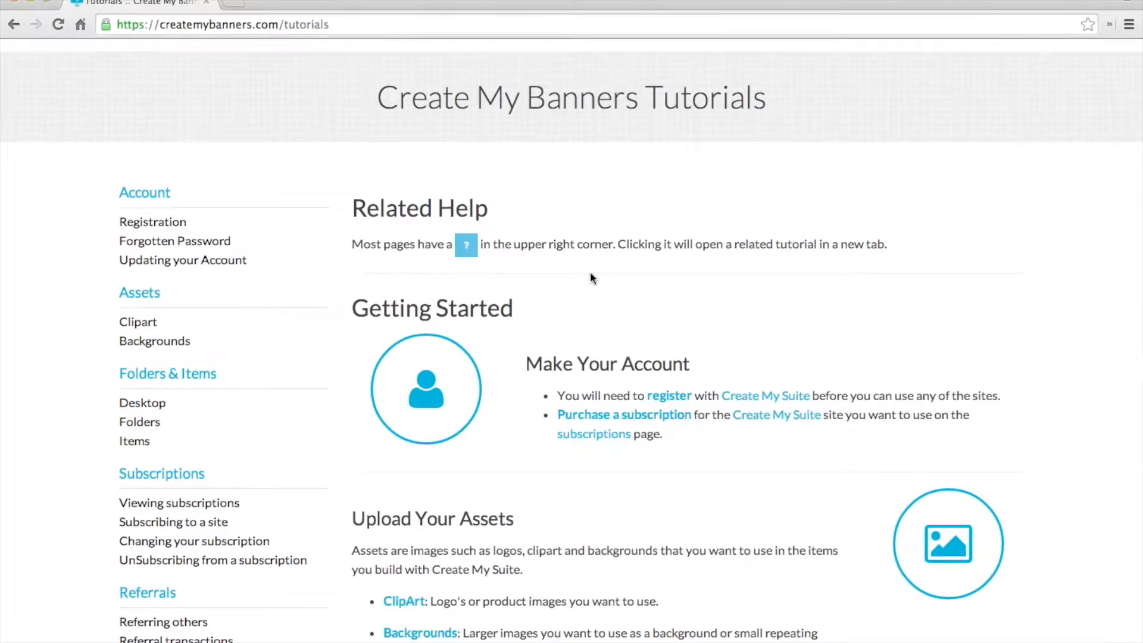
pyautogui.scroll(-1, 591, 272)
pyautogui.scroll(-5, 590, 273)
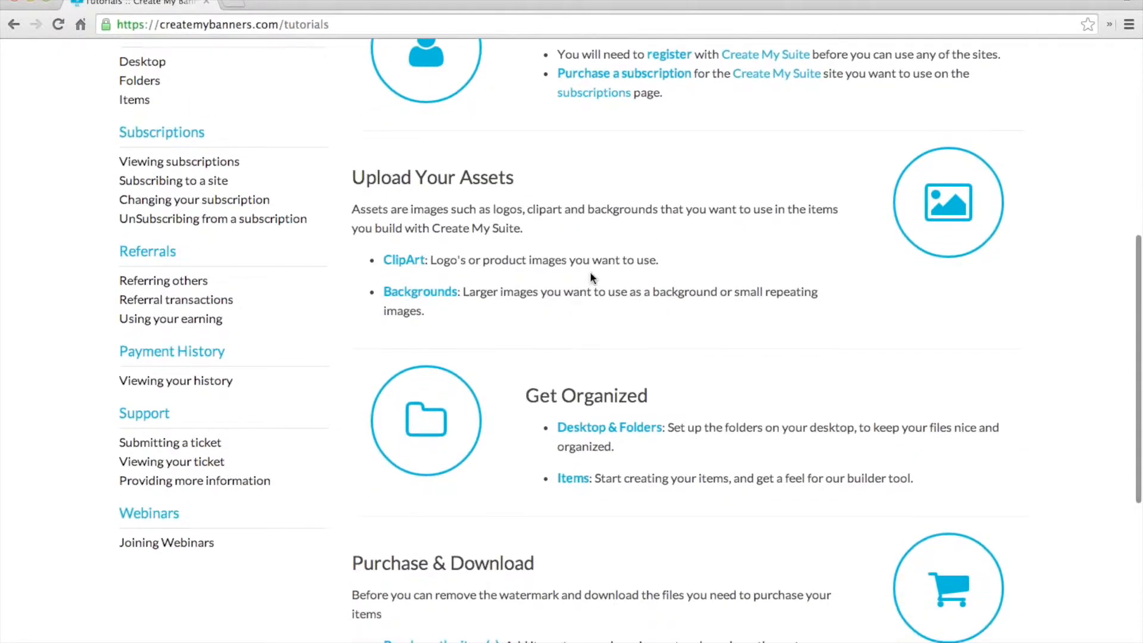
pyautogui.scroll(-2, 591, 272)
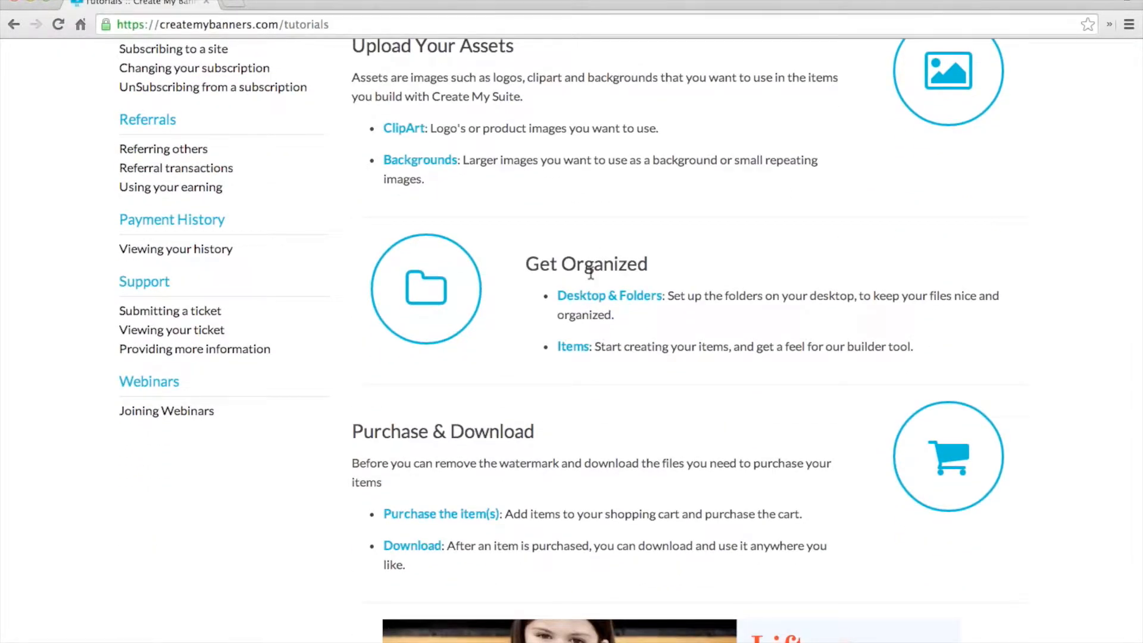
pyautogui.scroll(-1, 590, 273)
pyautogui.scroll(9, 590, 272)
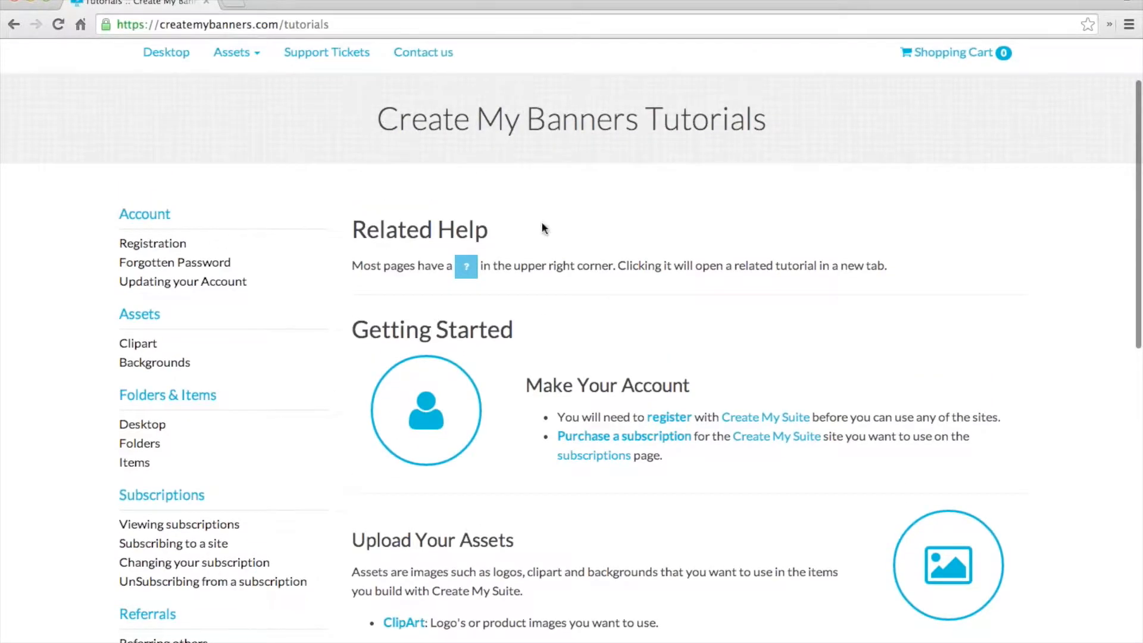
# - Open the Clipart tutorial under Assets and read how to add, edit and delete ClipArt
pyautogui.click(149, 345)
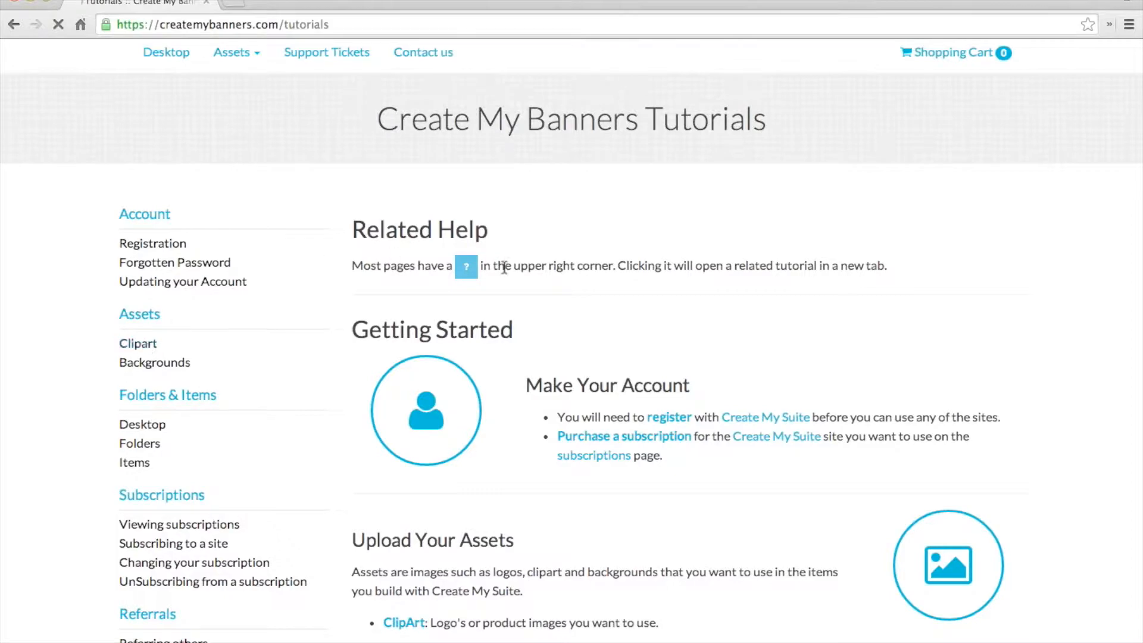
pyautogui.scroll(-3, 586, 333)
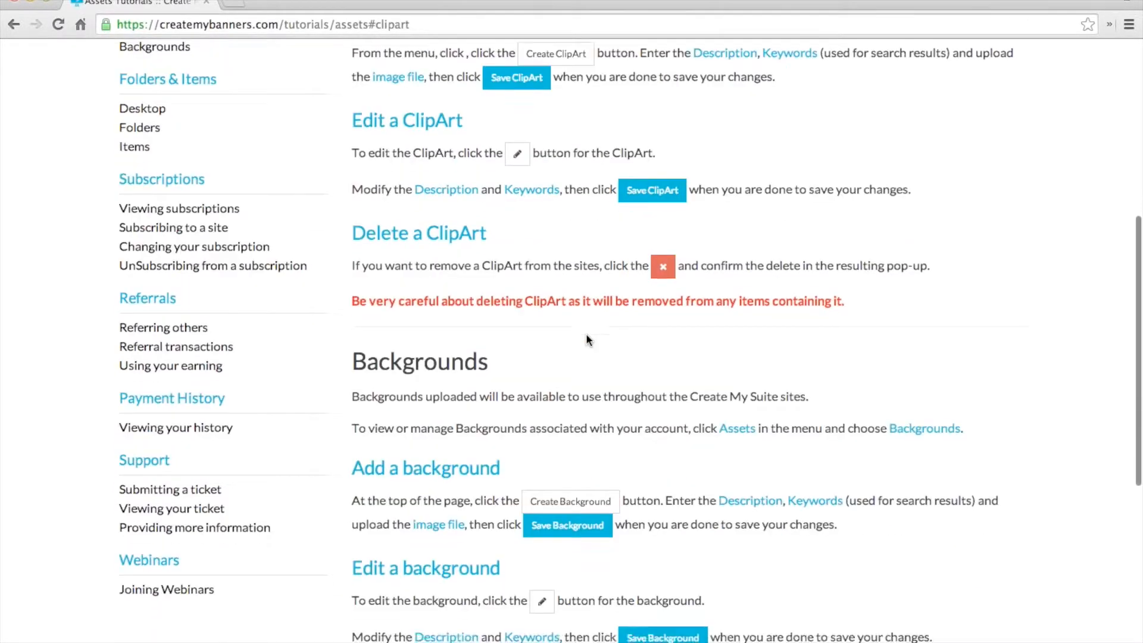
pyautogui.scroll(2, 581, 324)
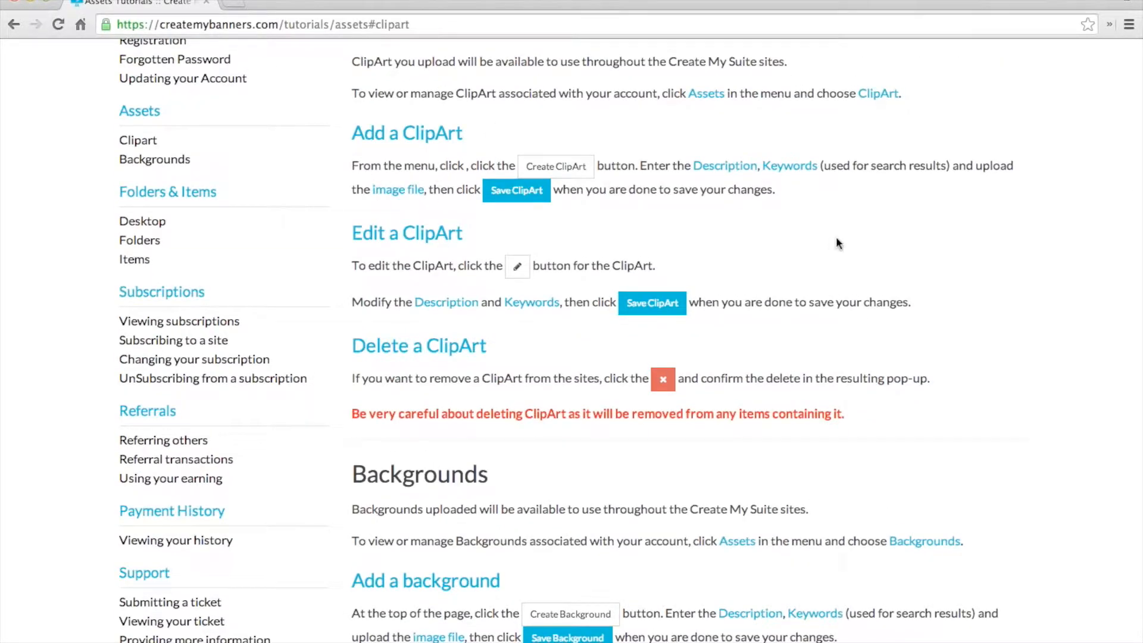
pyautogui.scroll(5, 832, 240)
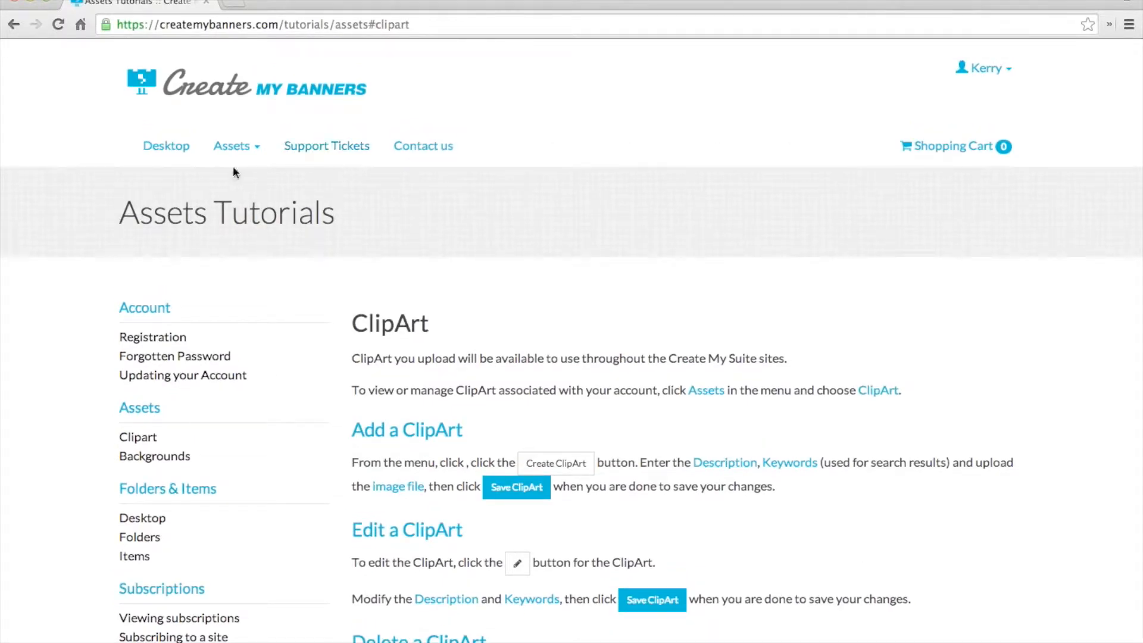
# - Open the Contact us page and examine the contact form's topic, subject and message fields
pyautogui.scroll(-1, 457, 268)
pyautogui.click(442, 150)
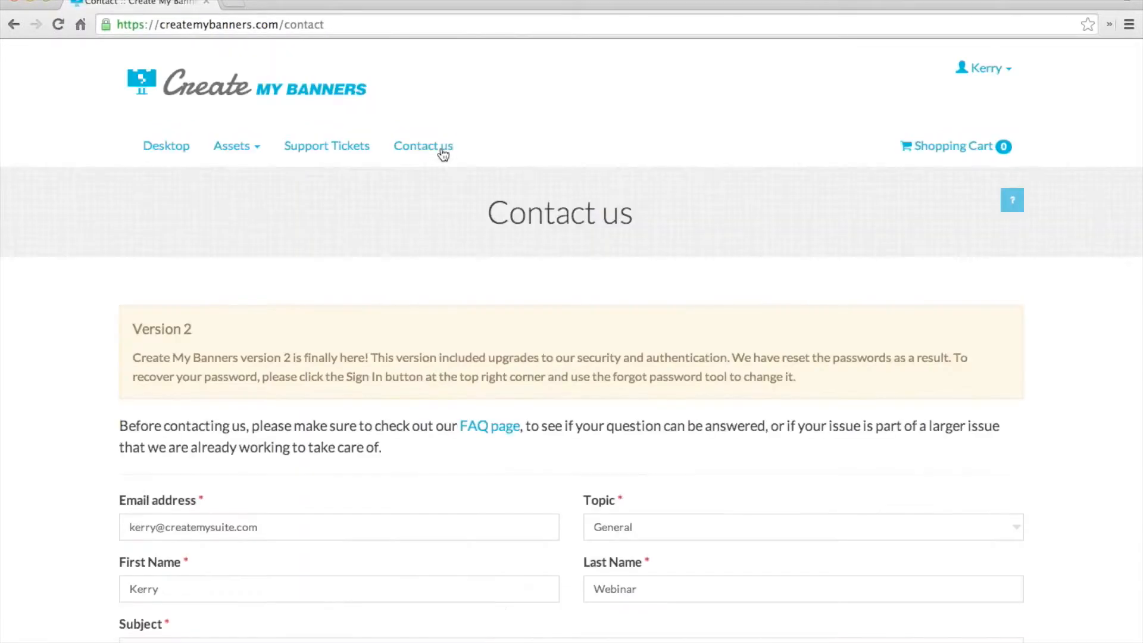
pyautogui.scroll(-6, 443, 155)
pyautogui.scroll(-2, 443, 153)
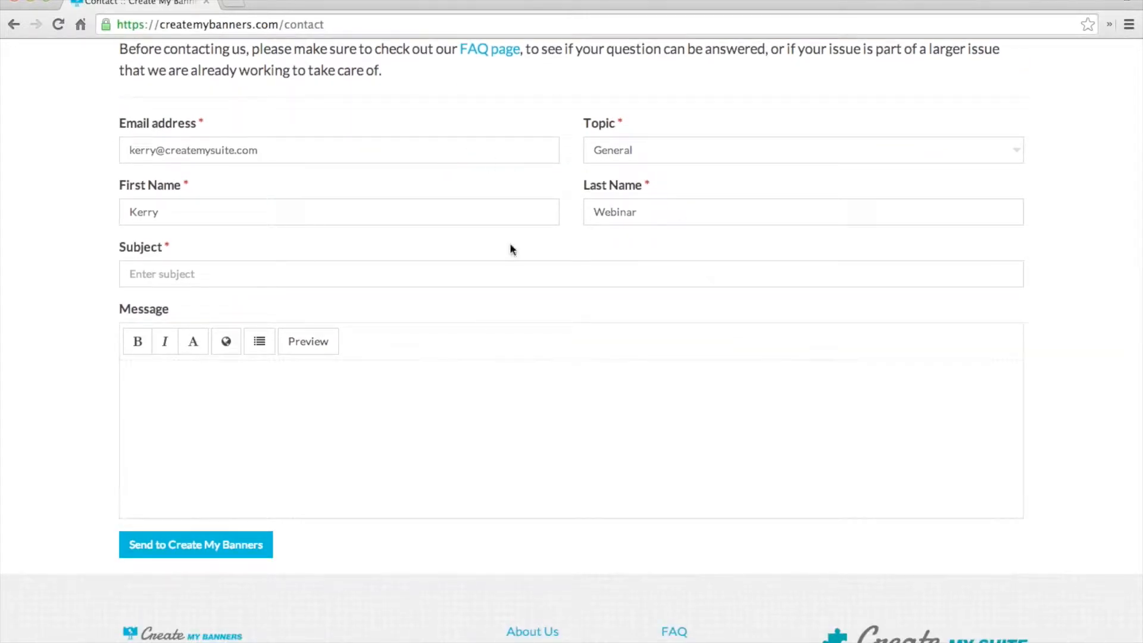
pyautogui.scroll(-1, 455, 393)
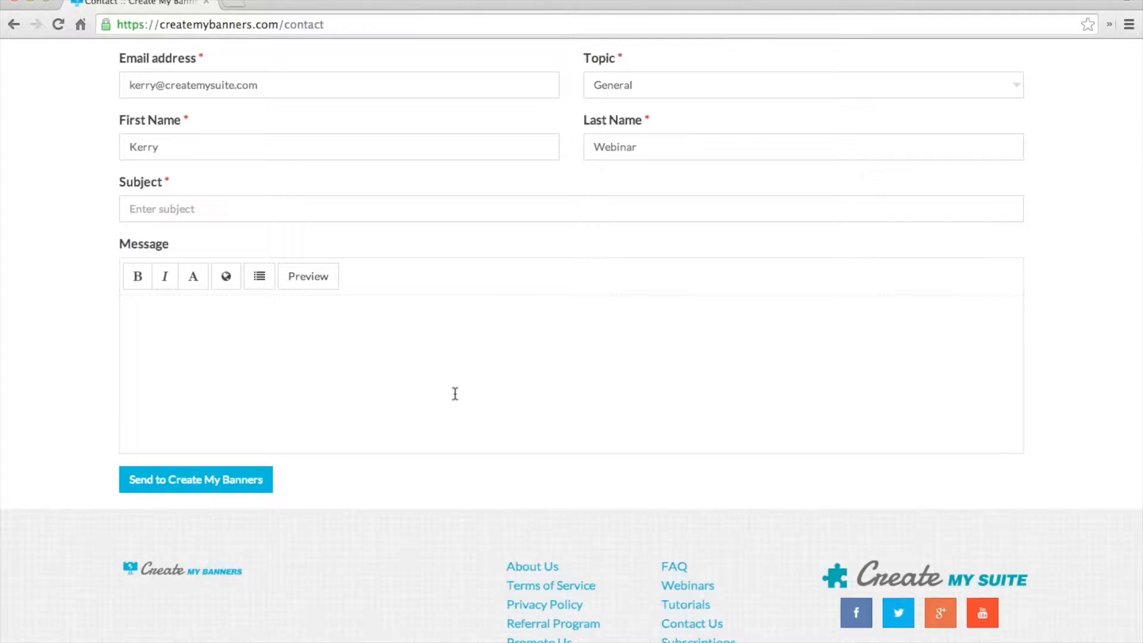
# - Look over the rest of the contact form and open the Support Tickets page
pyautogui.scroll(-2, 455, 394)
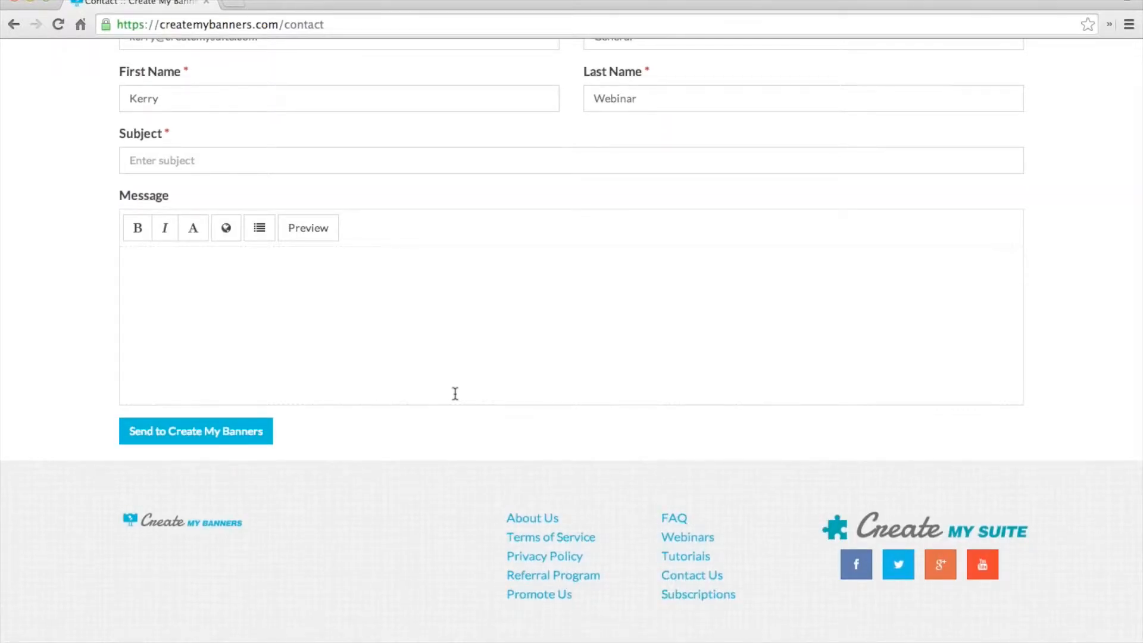
pyautogui.scroll(3, 455, 394)
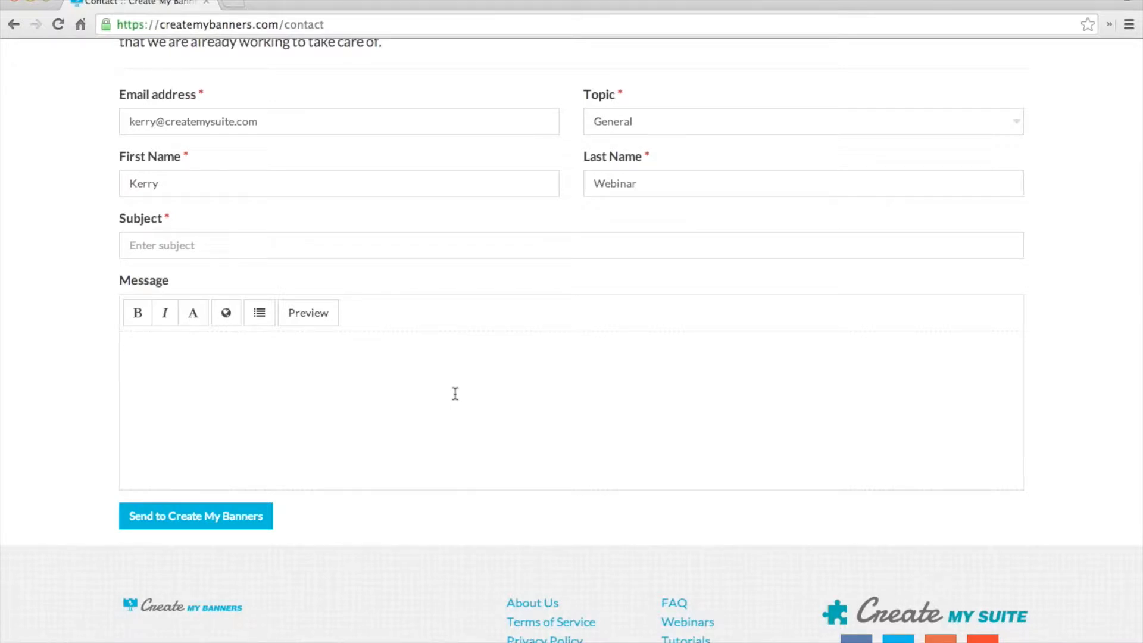
pyautogui.scroll(6, 455, 393)
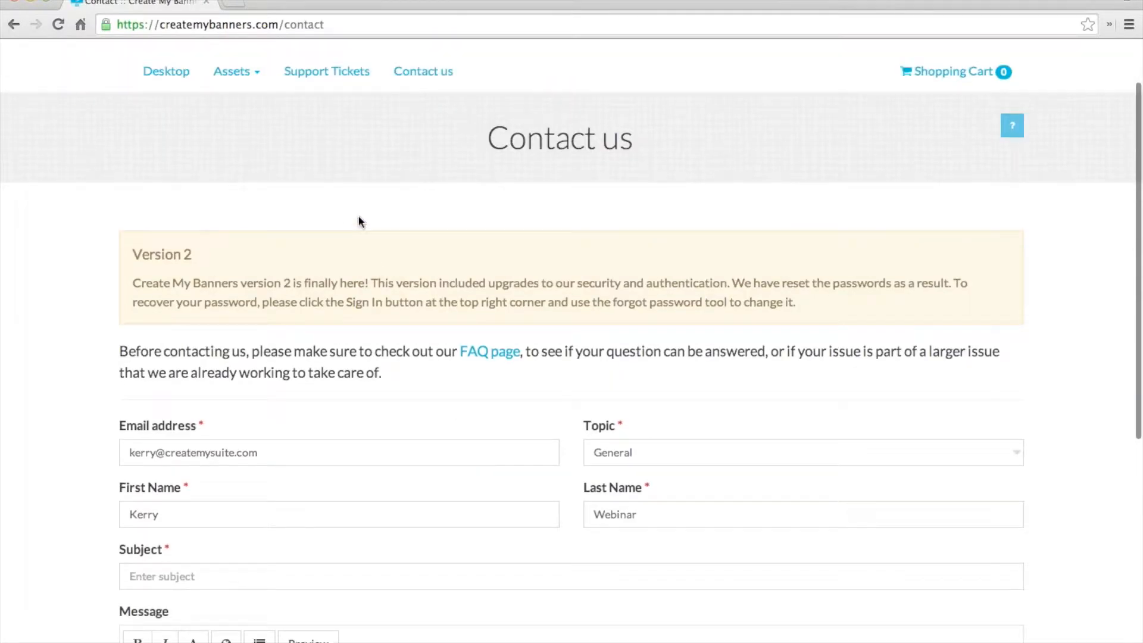
pyautogui.click(356, 82)
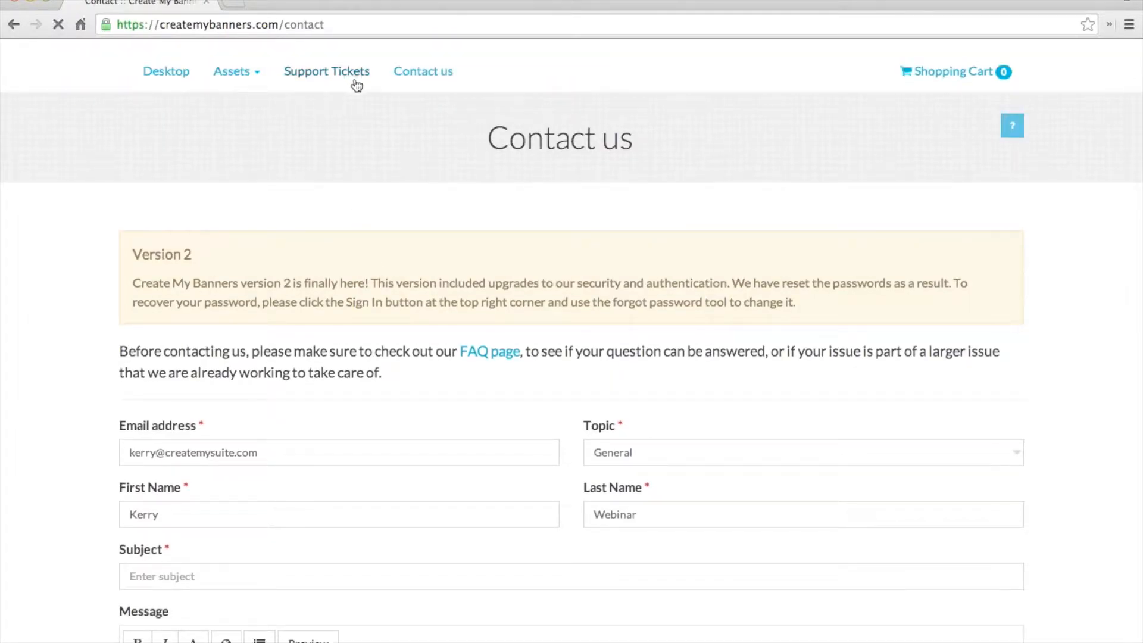
pyautogui.scroll(1, 553, 252)
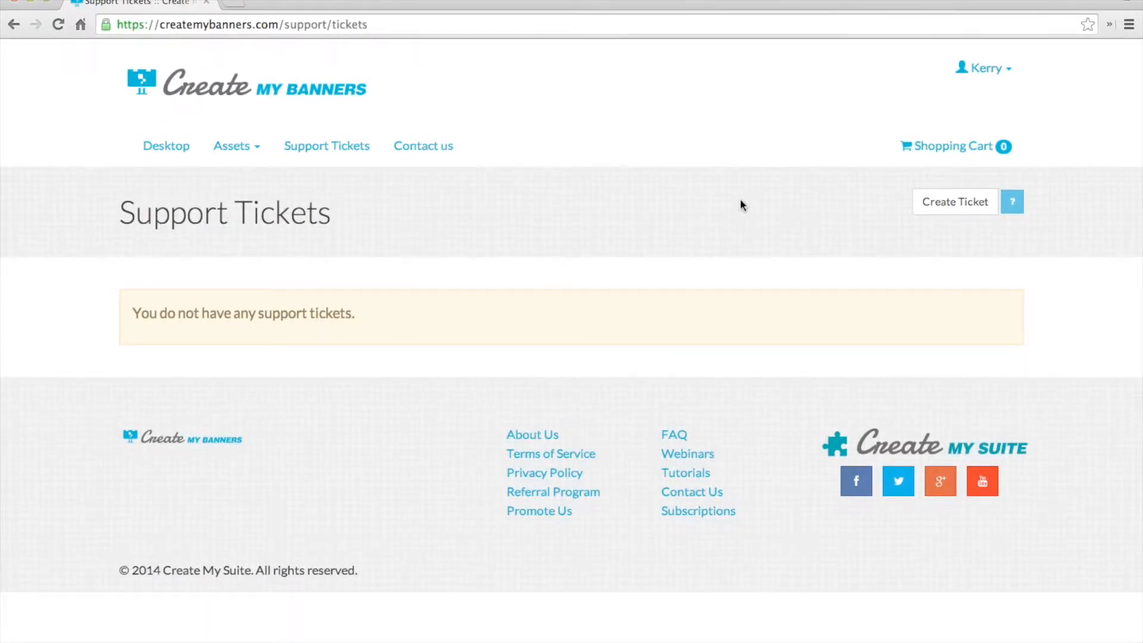
# - Create and send a General support ticket with subject "Demo Webinar" and message "Please ignore this webinar message :)"
pyautogui.click(948, 199)
pyautogui.scroll(-5, 482, 257)
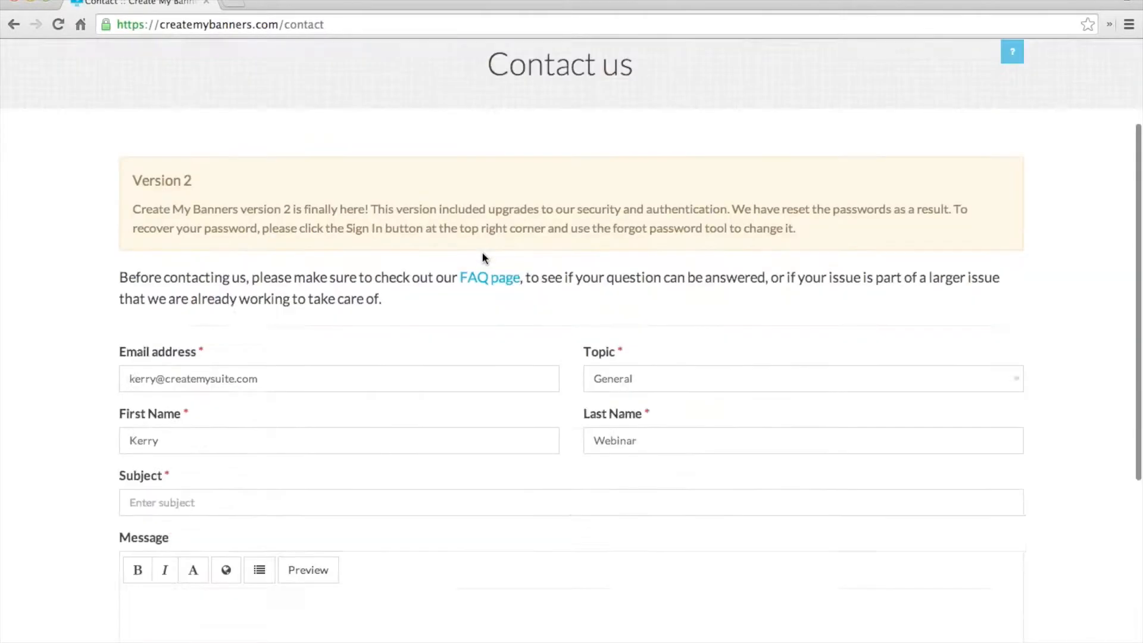
pyautogui.click(228, 382)
pyautogui.write('Demo Webinar')
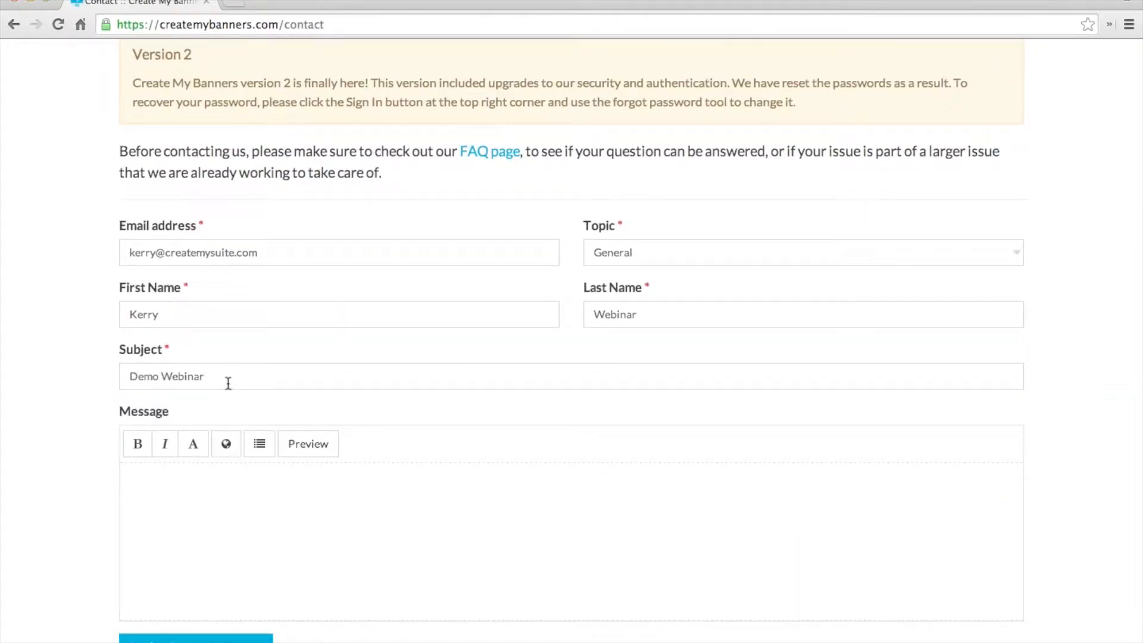
pyautogui.press('Tab')
pyautogui.write('Please ignore this webinar message :)')
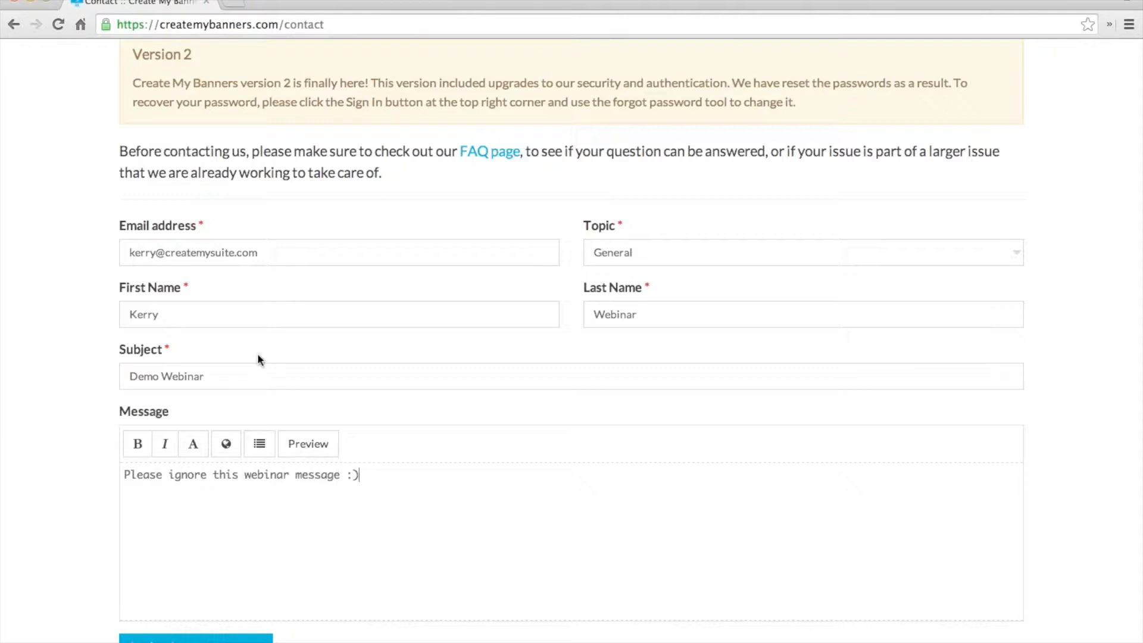
pyautogui.click(186, 636)
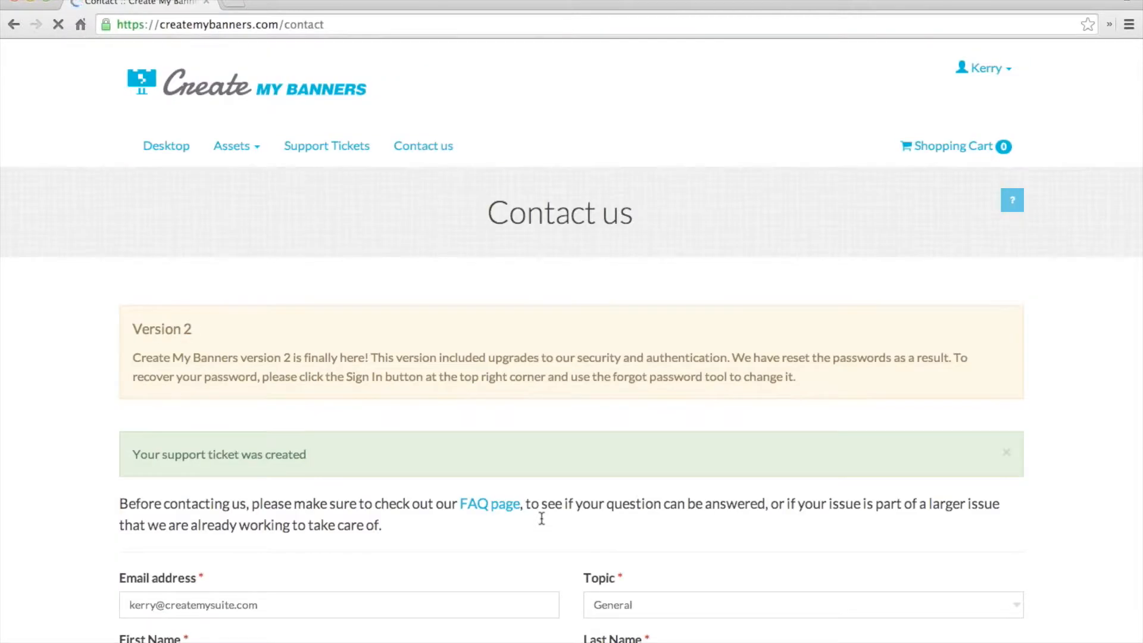
# - Return to the Support Tickets list and open the Demo Webinar ticket
pyautogui.scroll(-2, 541, 518)
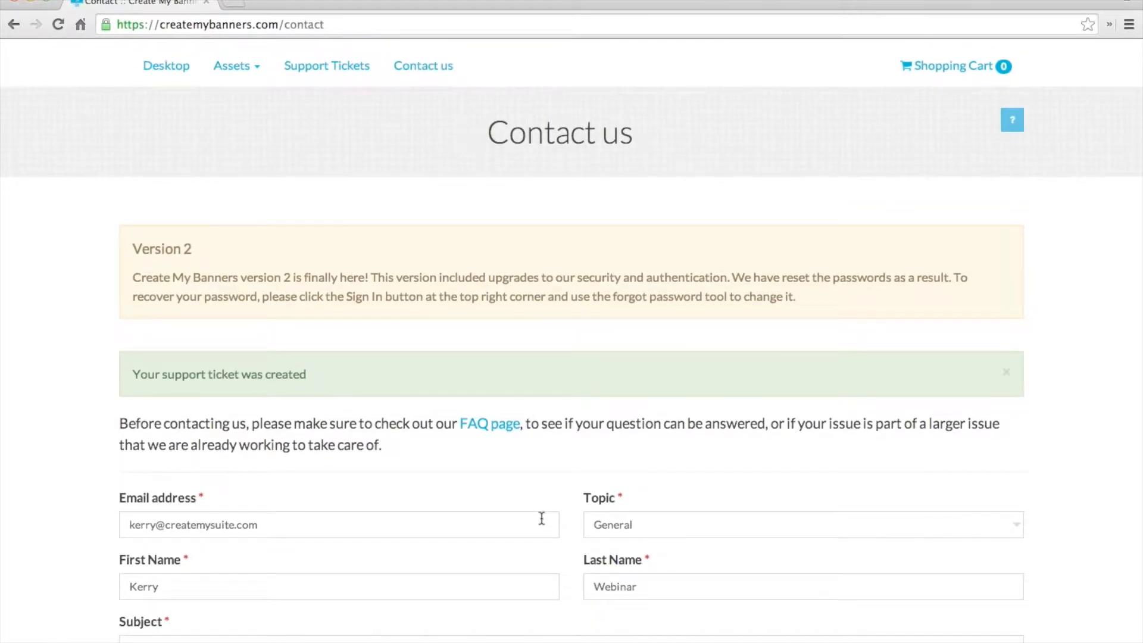
pyautogui.scroll(-3, 542, 517)
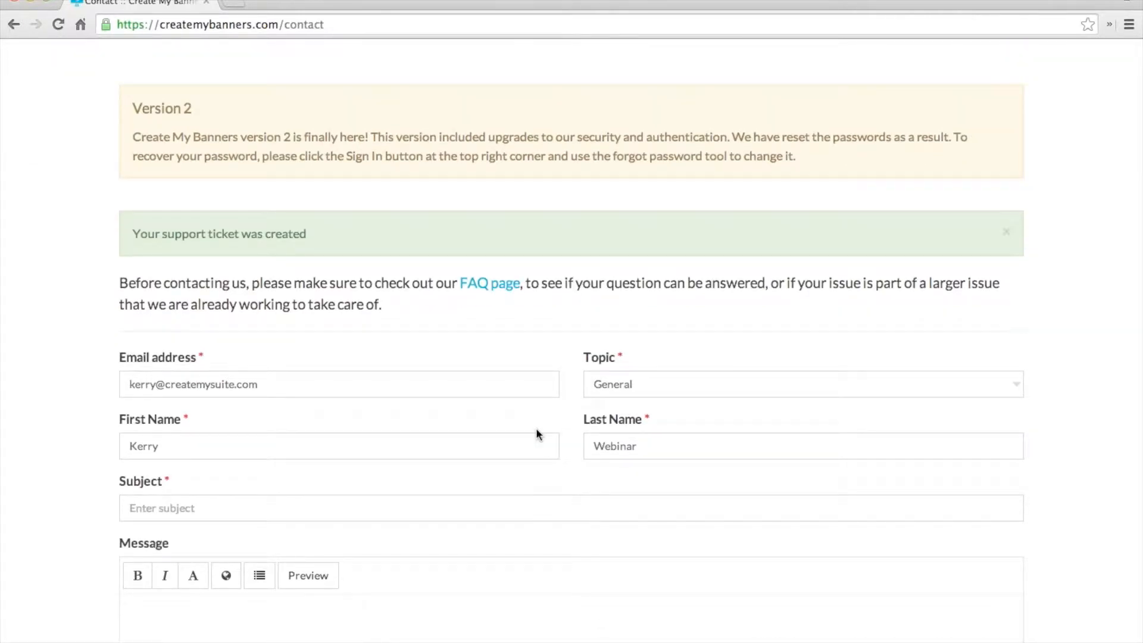
pyautogui.scroll(5, 524, 338)
pyautogui.click(345, 153)
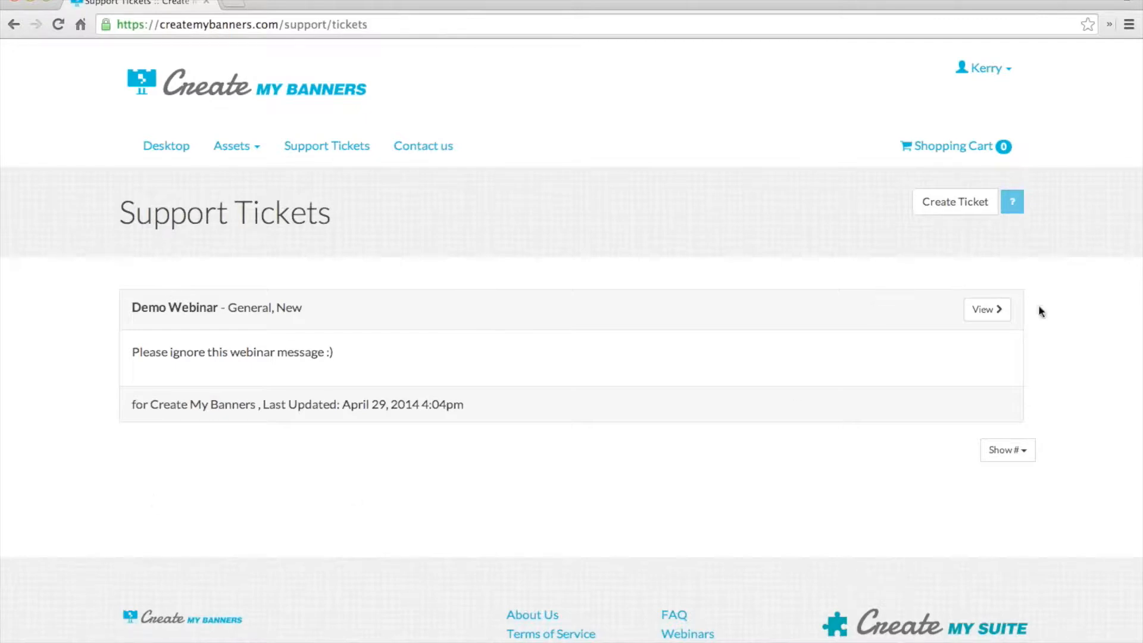
pyautogui.click(986, 309)
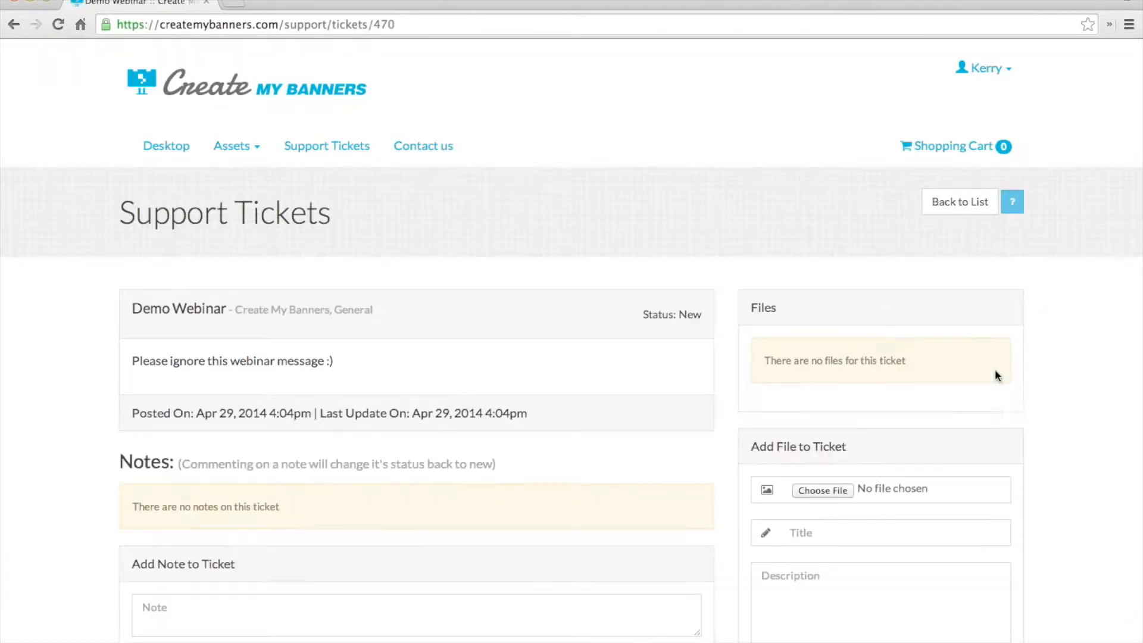
# - Examine the Demo Webinar ticket's details, its Add Note to Ticket section and its Add File to Ticket section
pyautogui.scroll(-3, 655, 375)
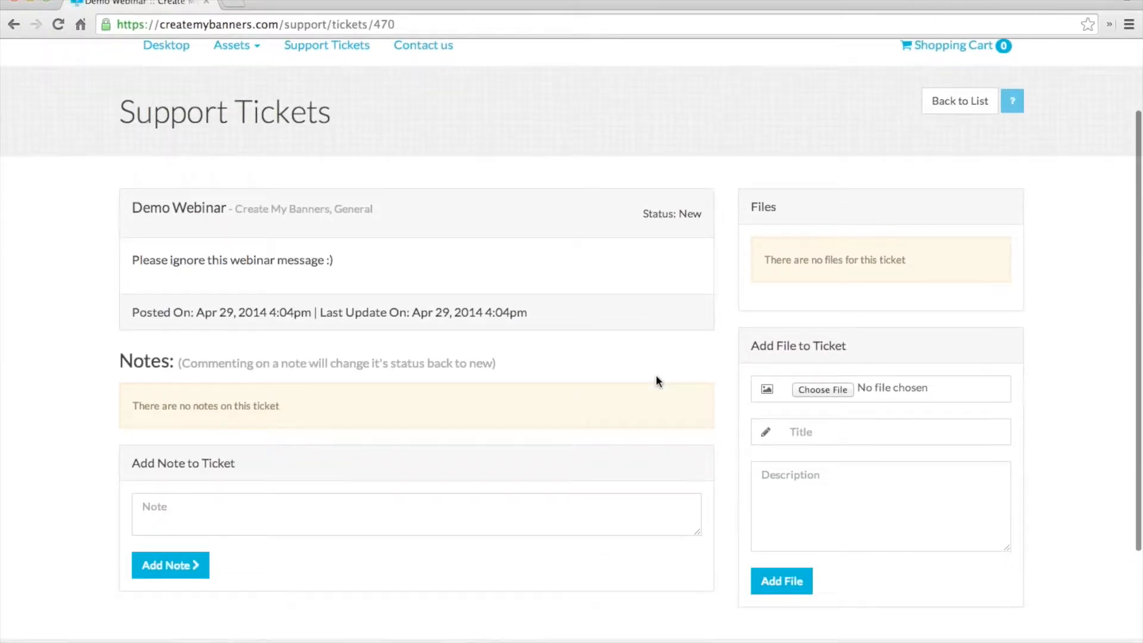
pyautogui.scroll(-1, 655, 374)
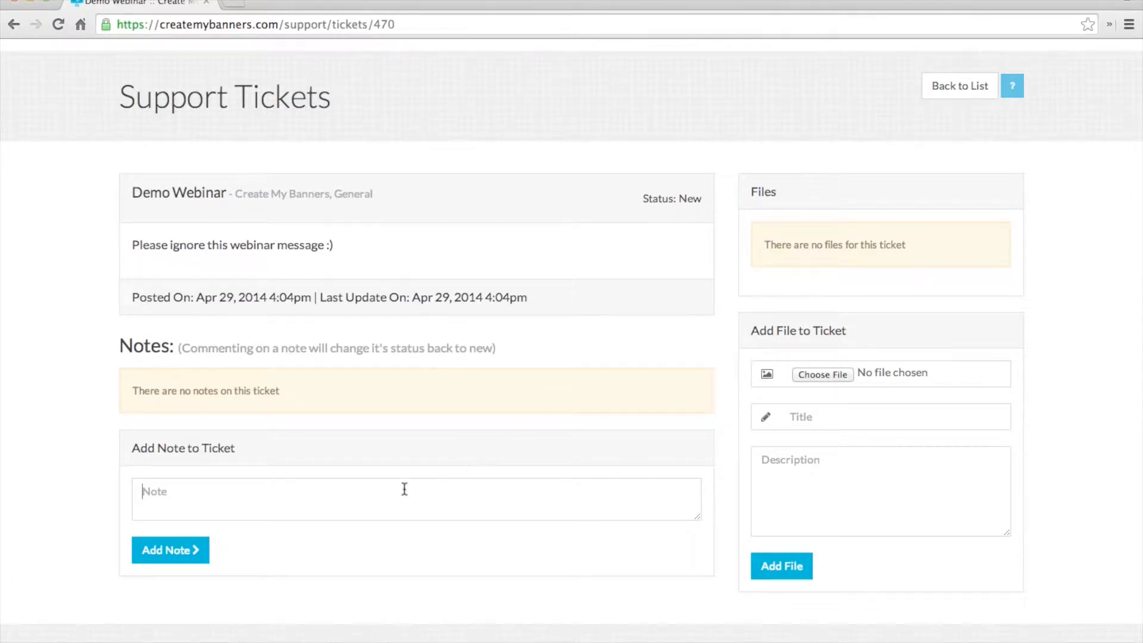
pyautogui.click(452, 472)
pyautogui.scroll(-2, 452, 471)
pyautogui.scroll(-1, 452, 468)
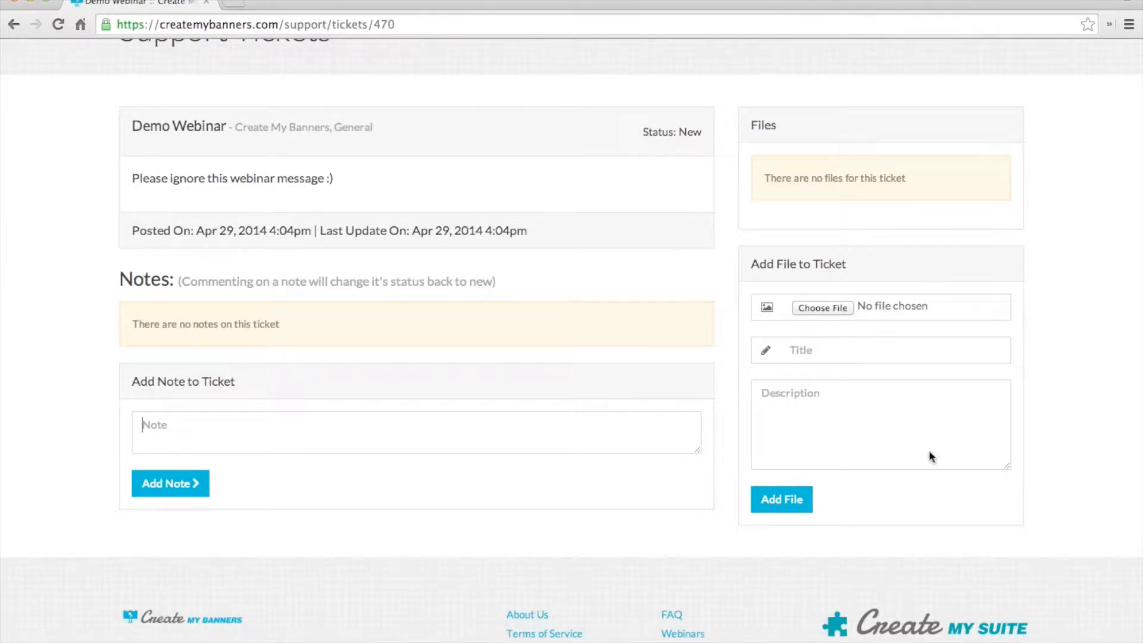
pyautogui.scroll(-1, 690, 388)
pyautogui.scroll(-3, 677, 389)
pyautogui.scroll(6, 677, 388)
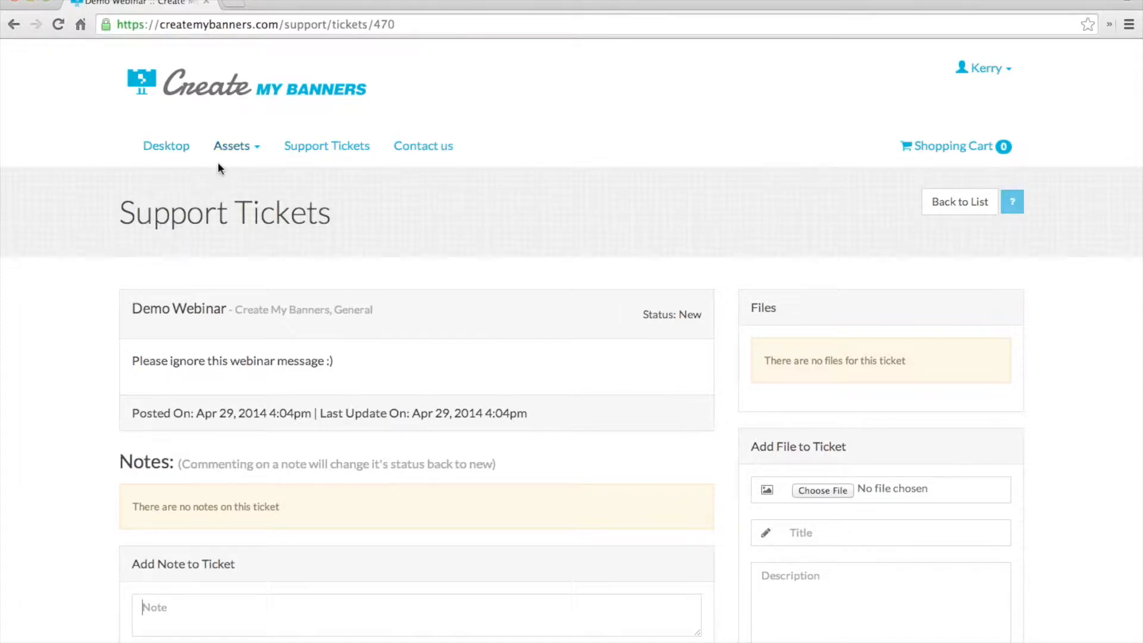
# - Log out of the account, and view and close the Forgot Password dialog from the sign-in form
pyautogui.click(976, 70)
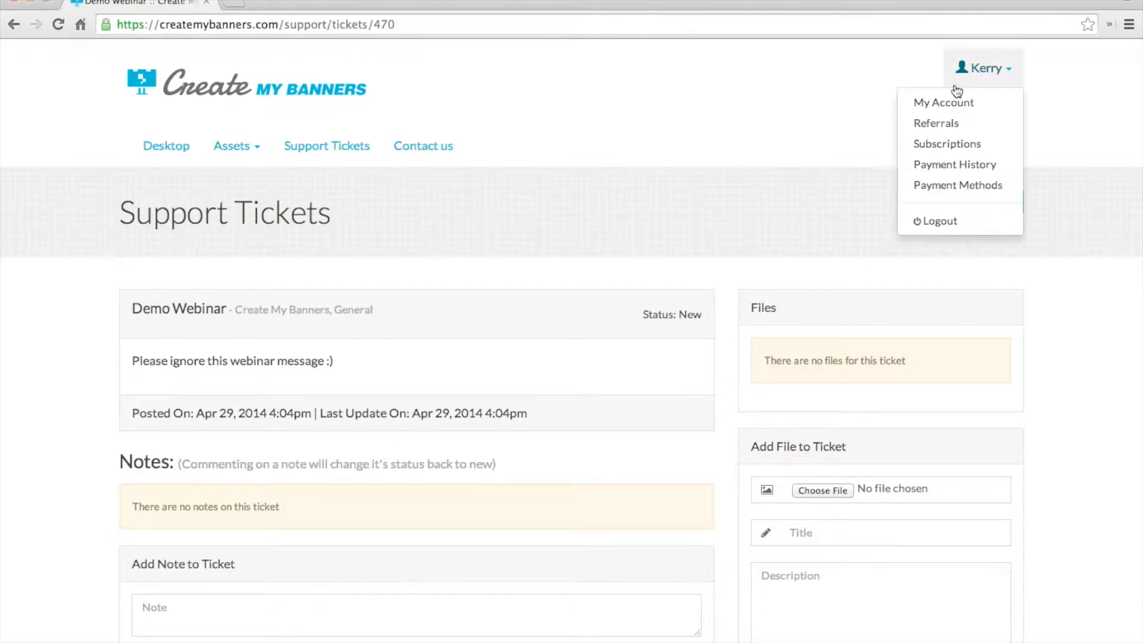
pyautogui.click(938, 221)
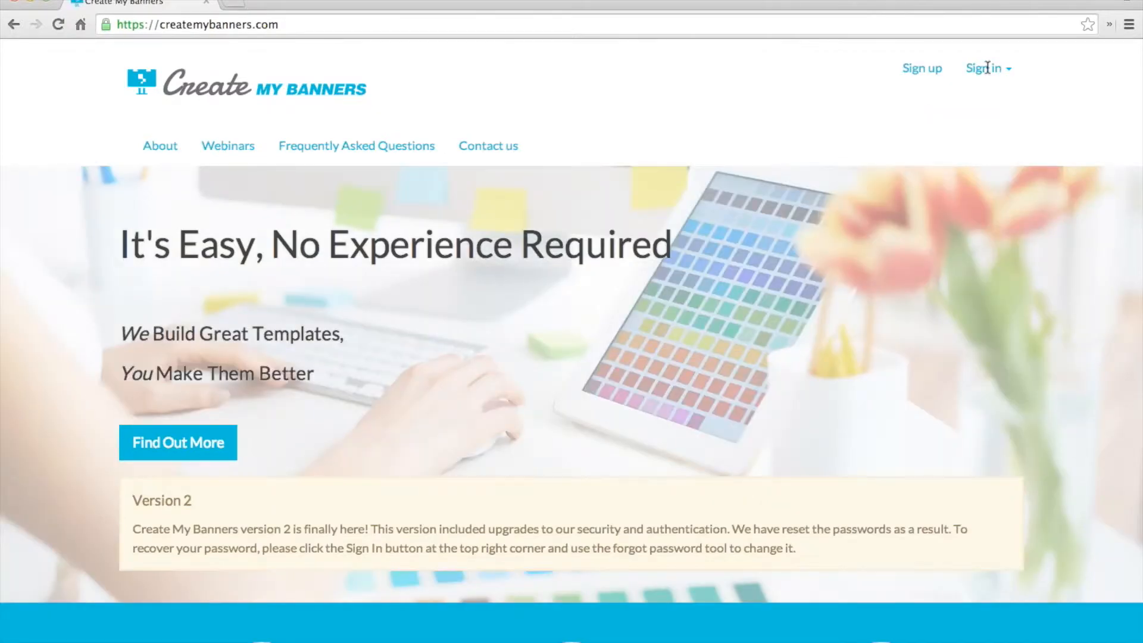
pyautogui.click(986, 68)
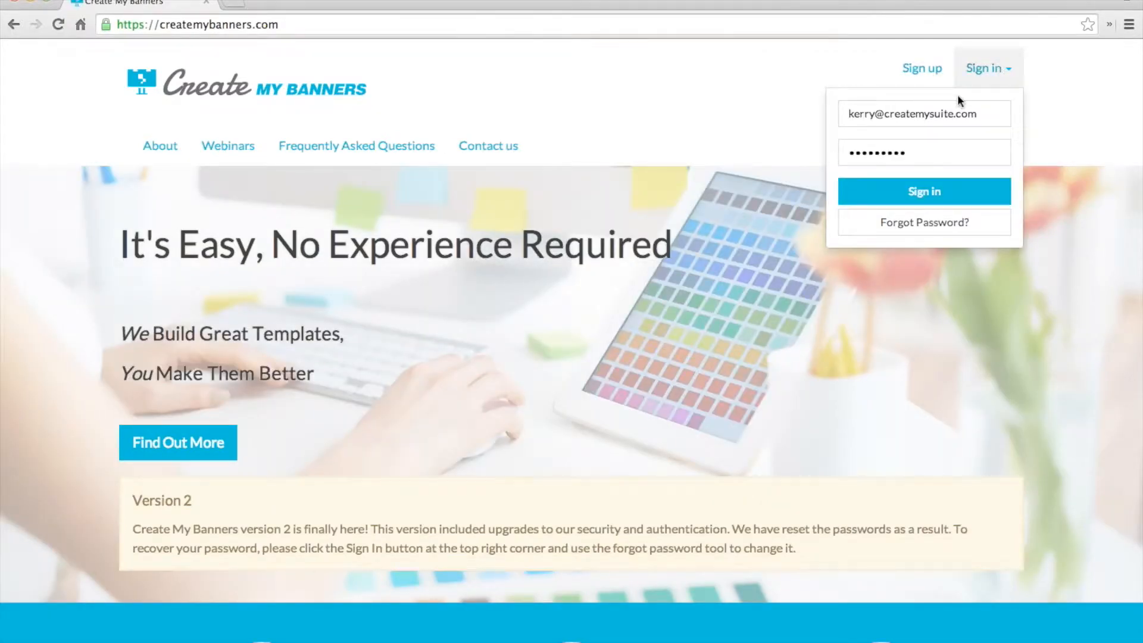
pyautogui.click(928, 224)
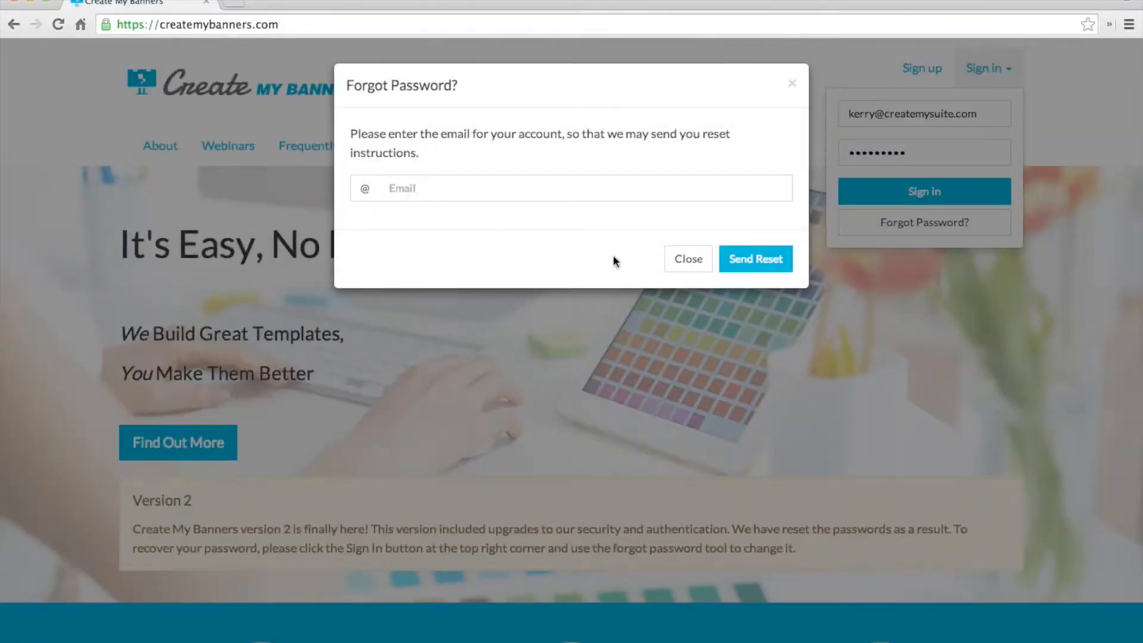
pyautogui.click(689, 260)
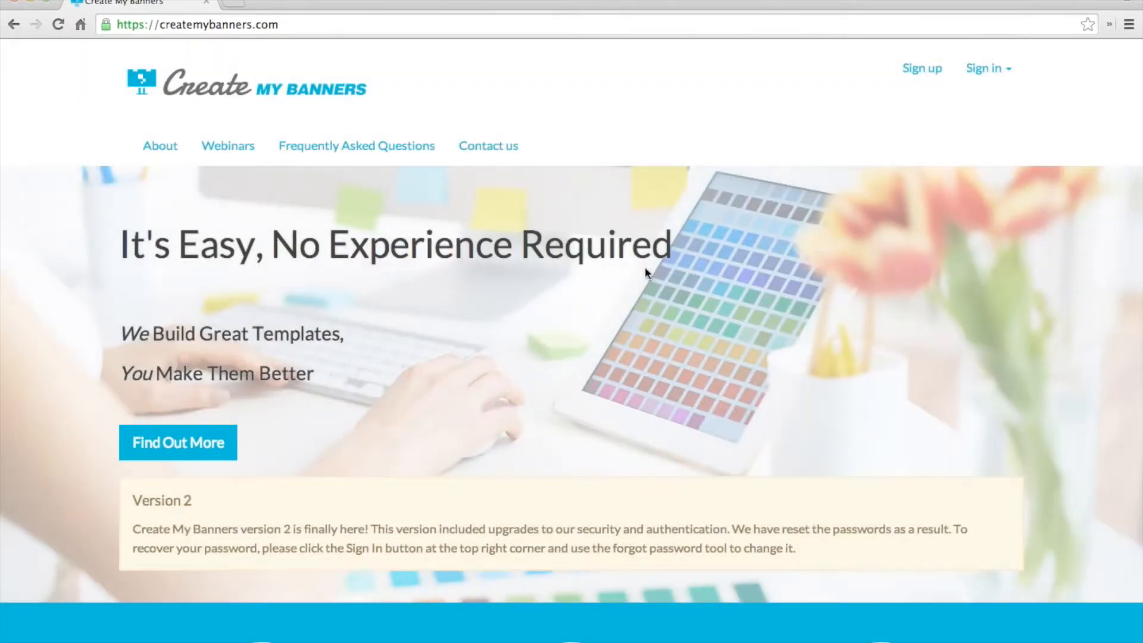
# - Open the sign-up page and review the registration form's fields and Terms of Service agreement
pyautogui.scroll(-2, 605, 295)
pyautogui.scroll(2, 604, 294)
pyautogui.click(920, 70)
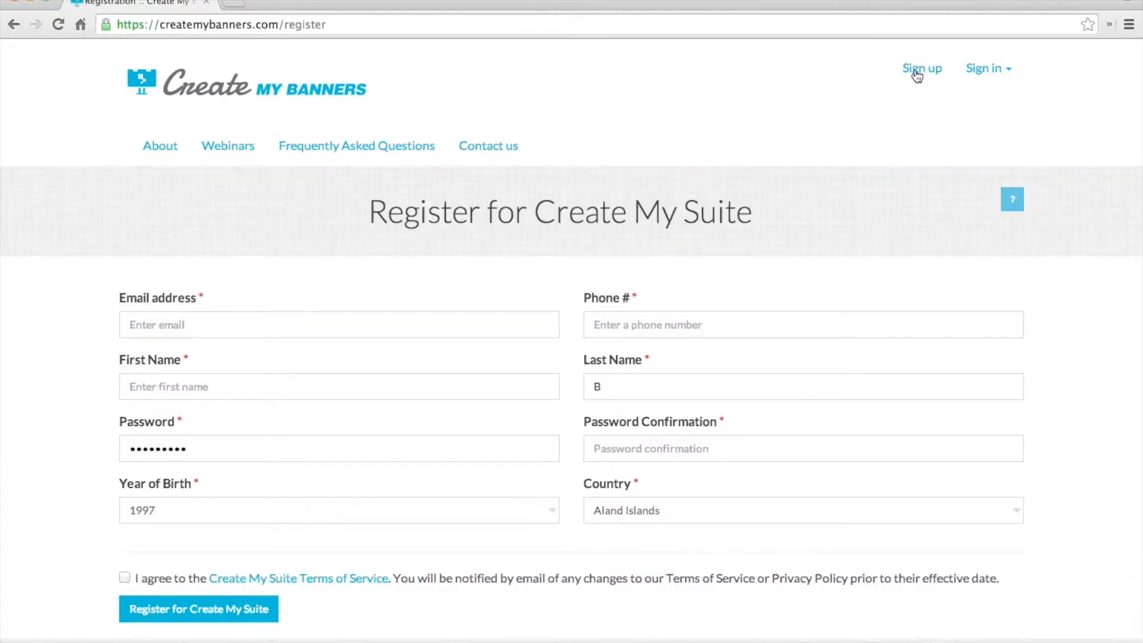
pyautogui.scroll(-3, 567, 350)
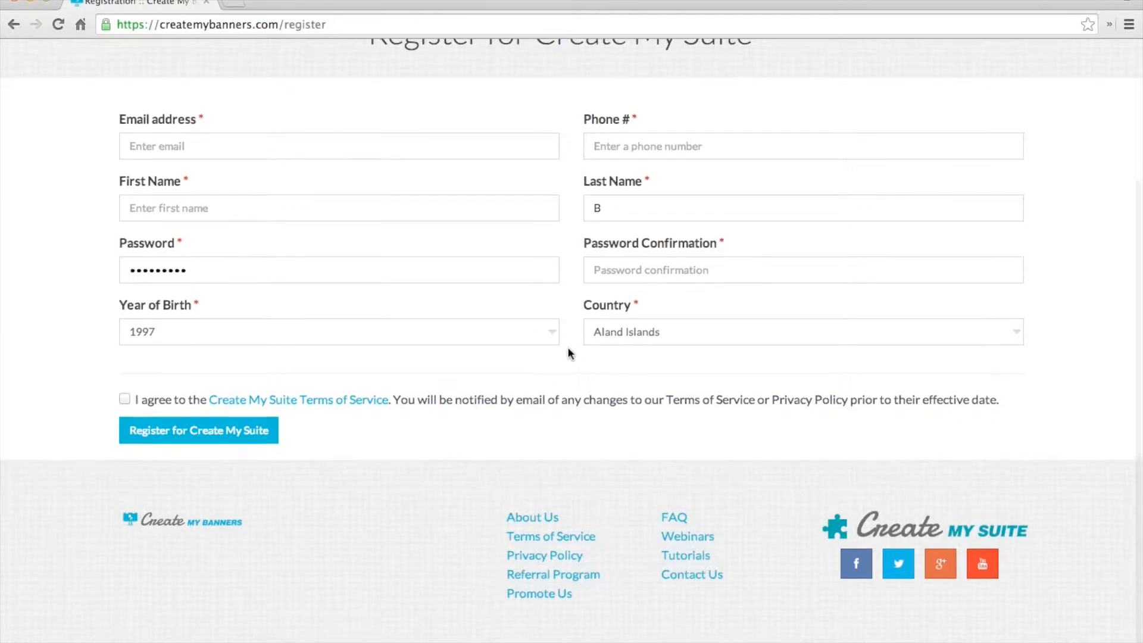
pyautogui.scroll(3, 567, 352)
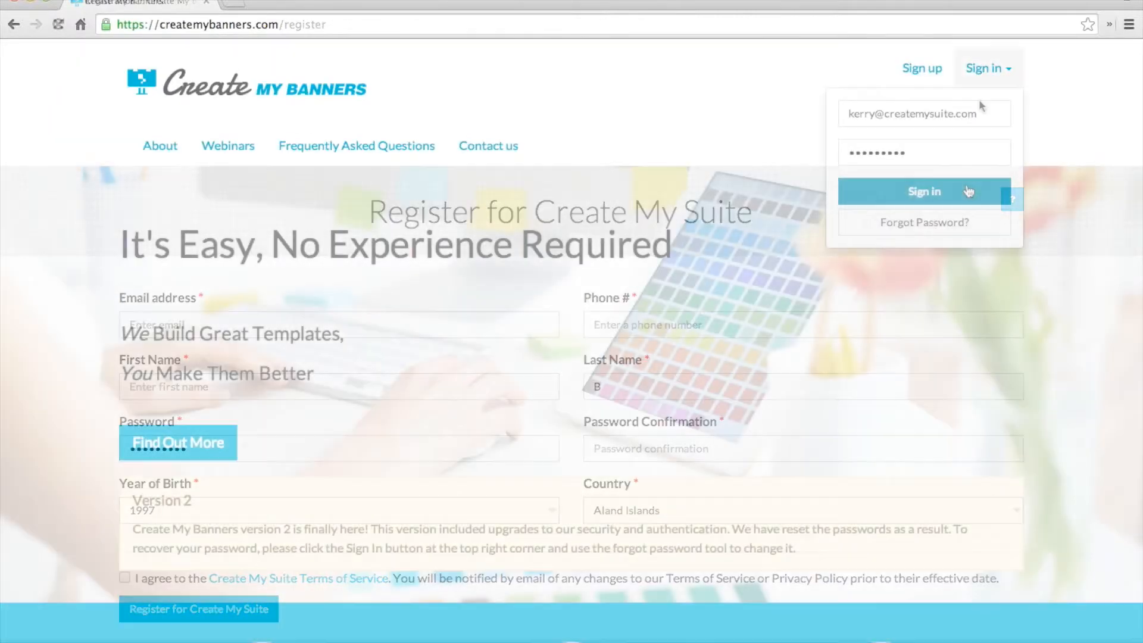
# - Sign in with the prefilled credentials and view the Monthly and Annual plans on the Subscriptions page
pyautogui.click(968, 191)
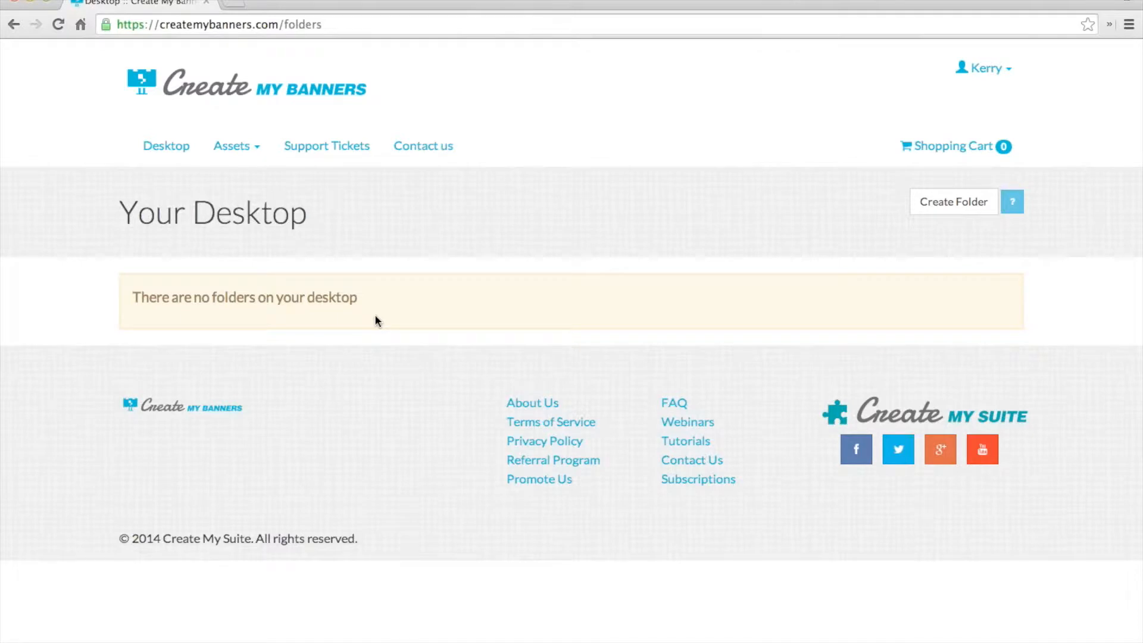
pyautogui.click(696, 483)
pyautogui.scroll(-3, 528, 405)
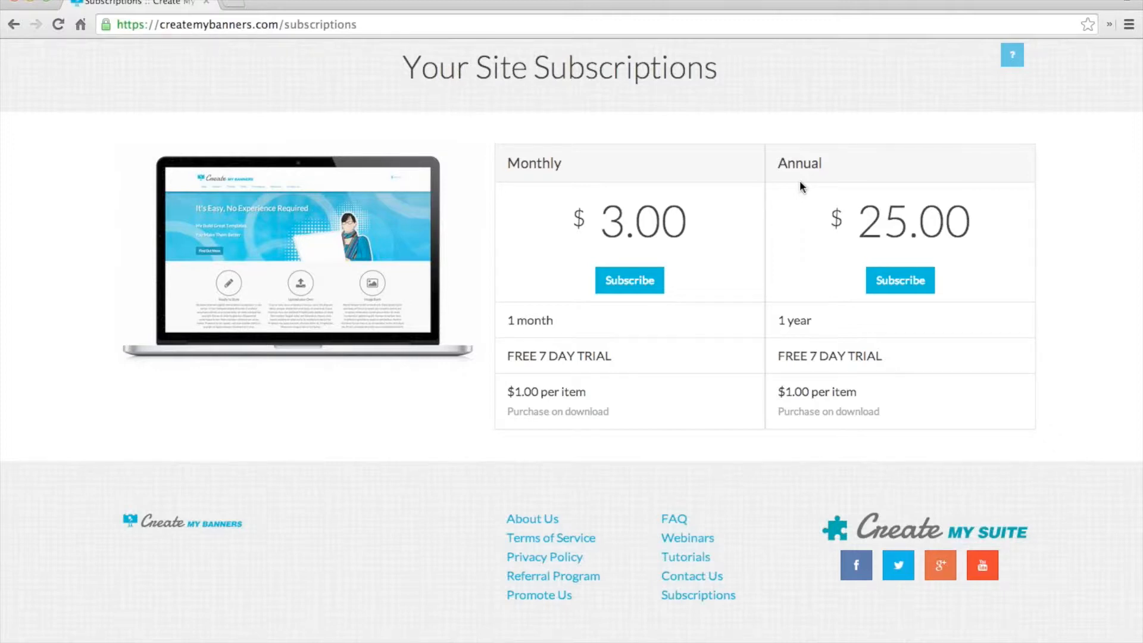
pyautogui.scroll(5, 798, 180)
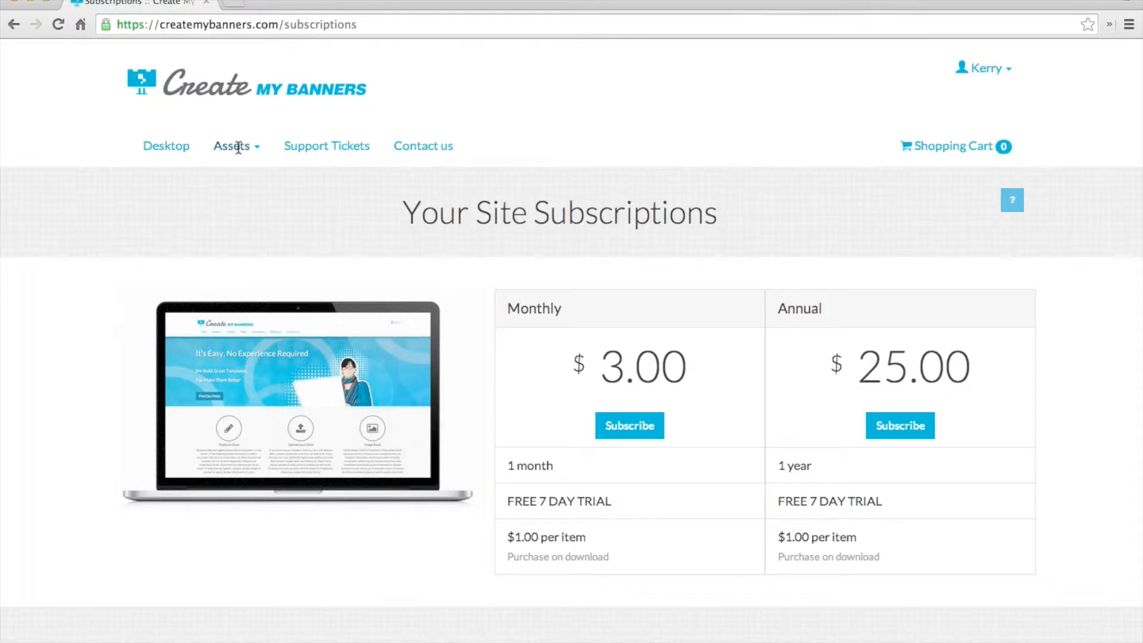
# - Open the ClipArt page under Assets and look over the stored logo items
pyautogui.click(238, 147)
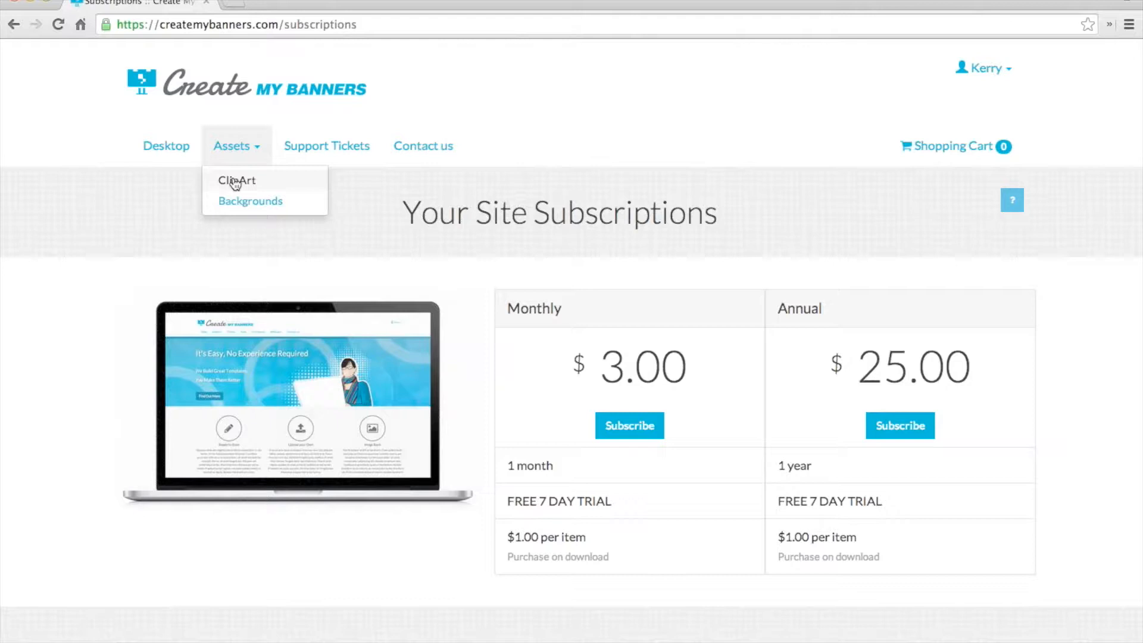
pyautogui.click(236, 182)
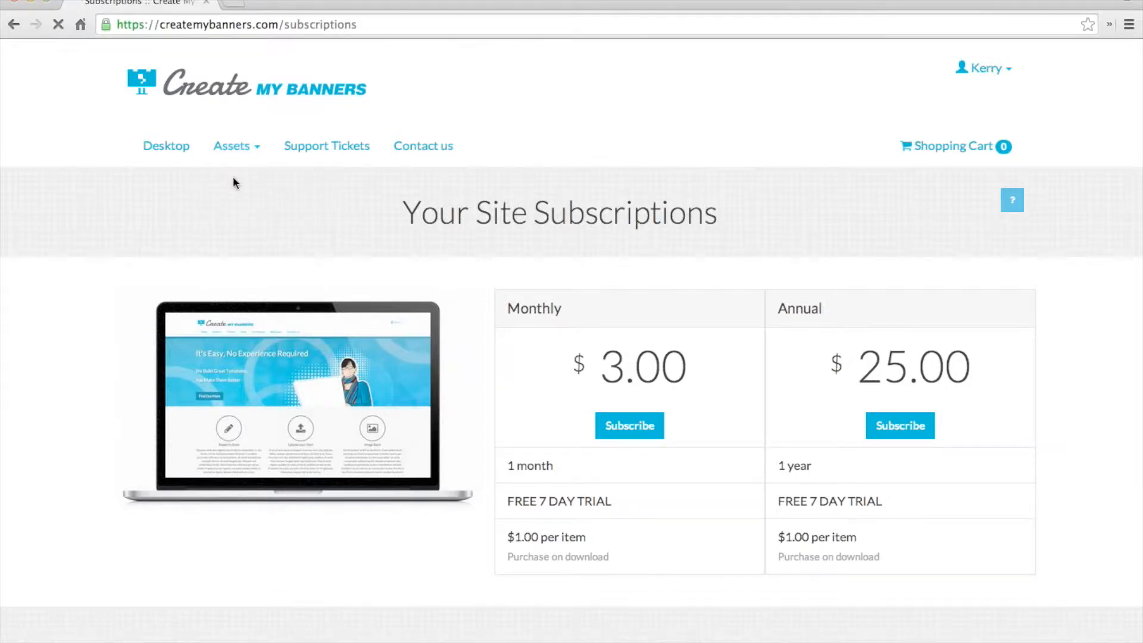
pyautogui.scroll(-3, 234, 176)
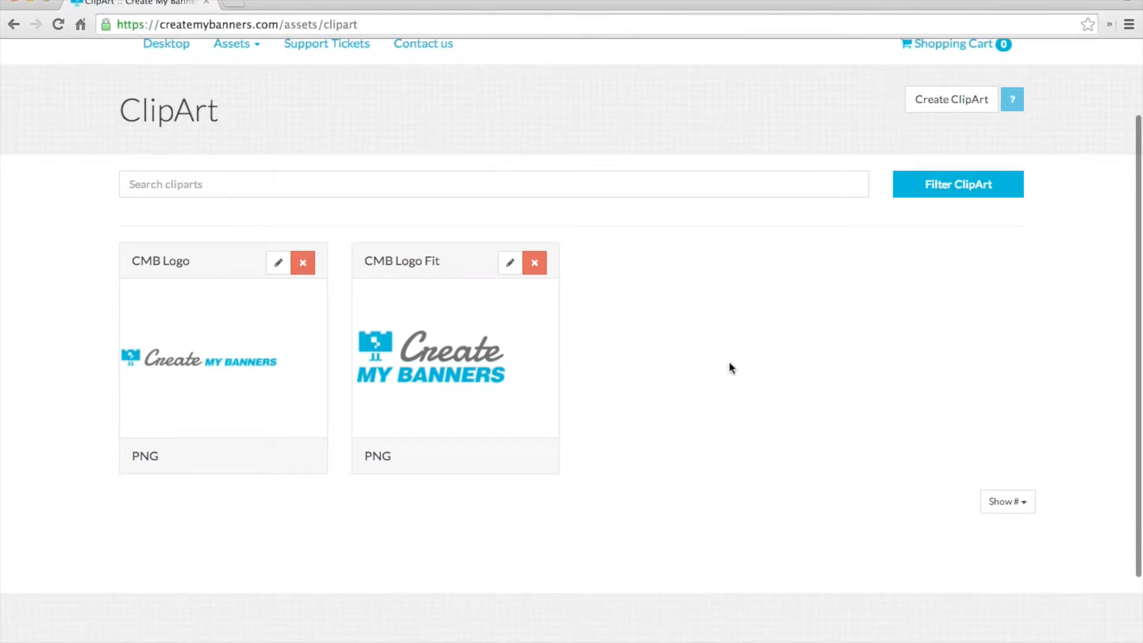
pyautogui.scroll(3, 728, 362)
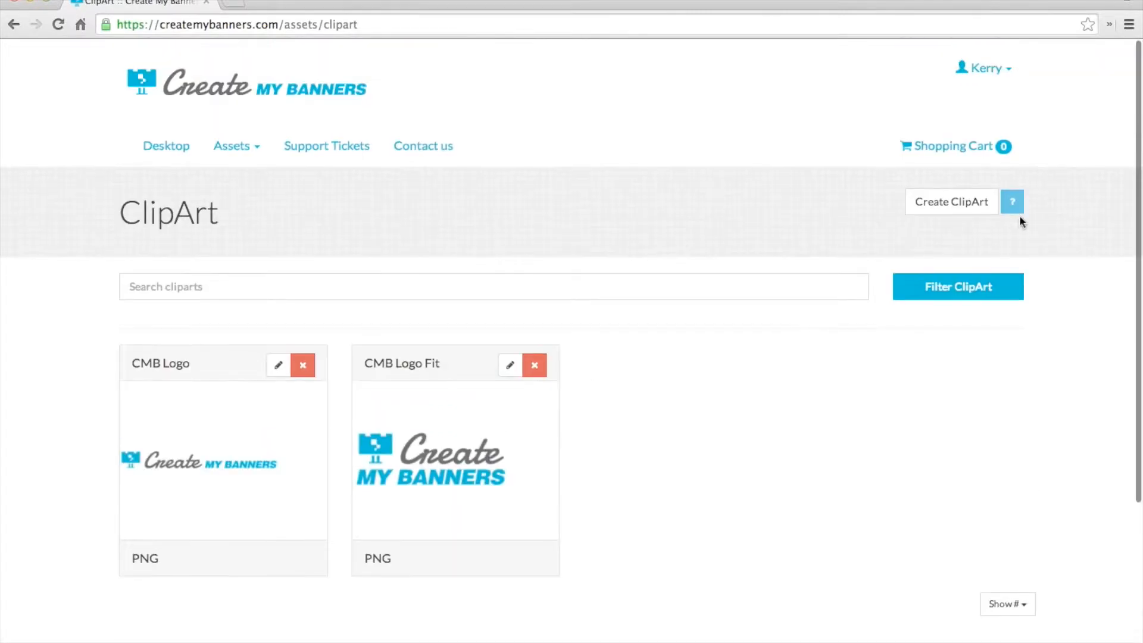
# - Review the Create ClipArt form and its file chooser without uploading anything, and return to the ClipArt list
pyautogui.click(979, 218)
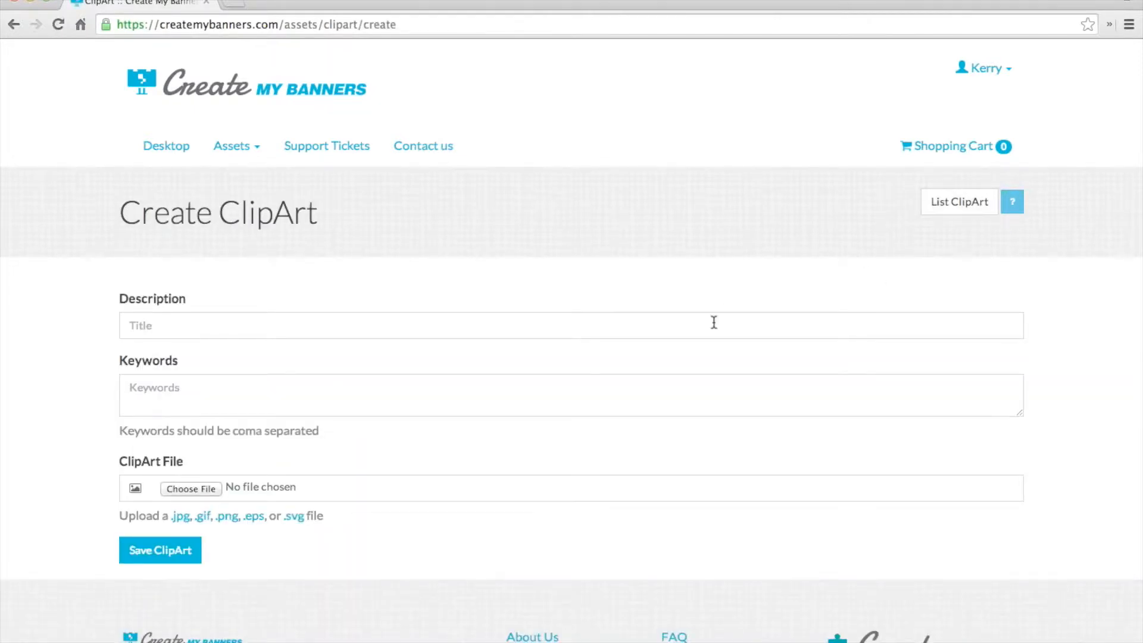
pyautogui.scroll(-1, 714, 322)
pyautogui.scroll(-3, 714, 322)
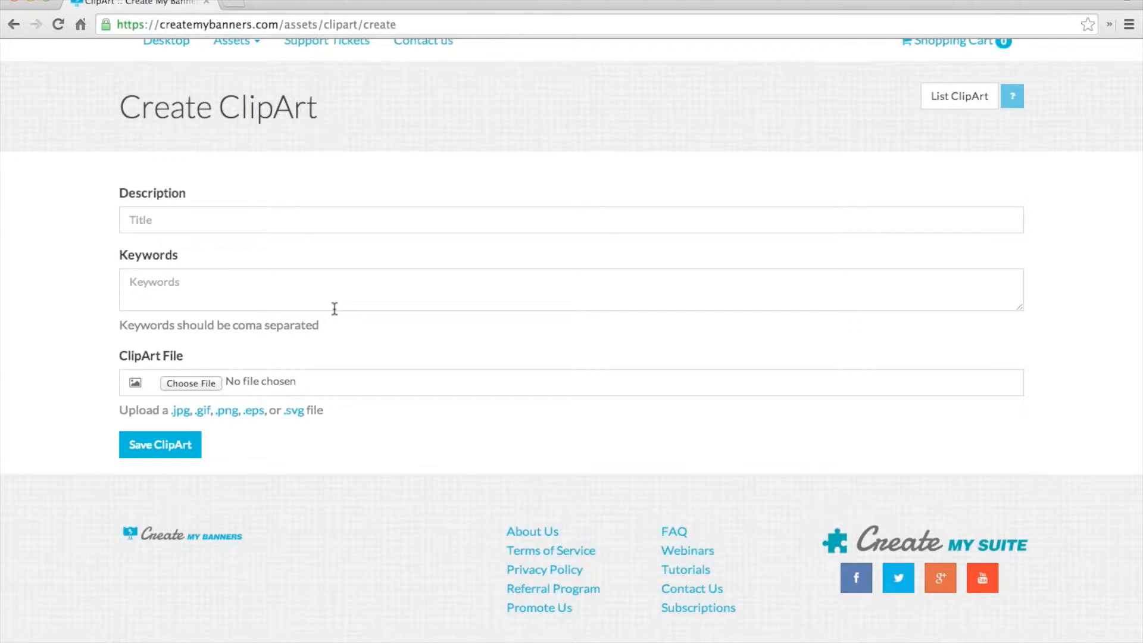
pyautogui.click(364, 382)
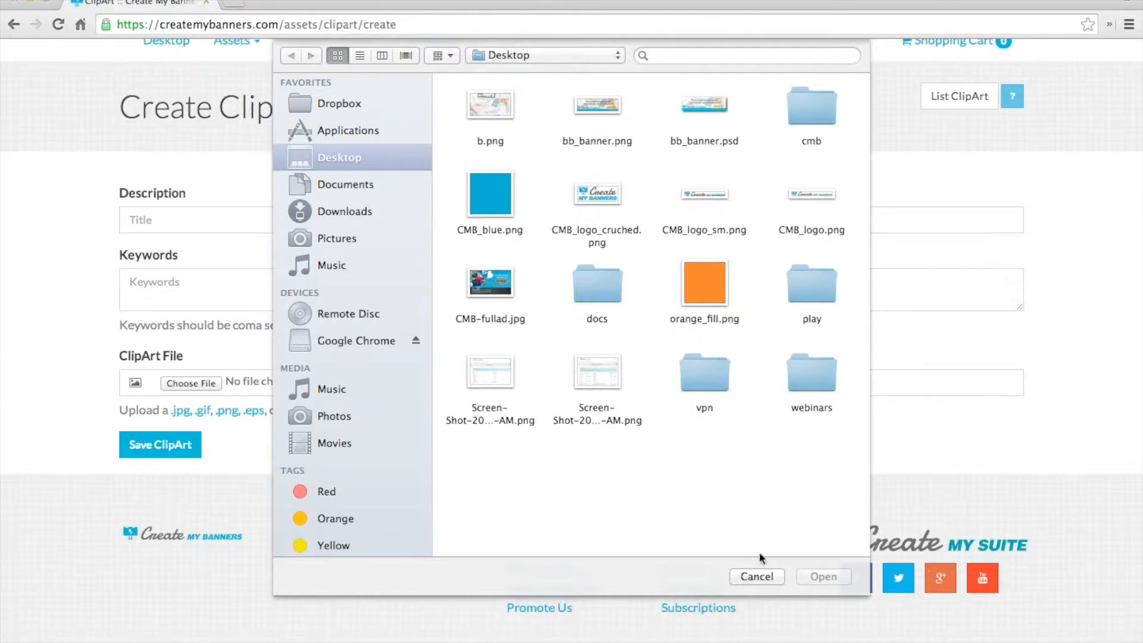
pyautogui.click(756, 576)
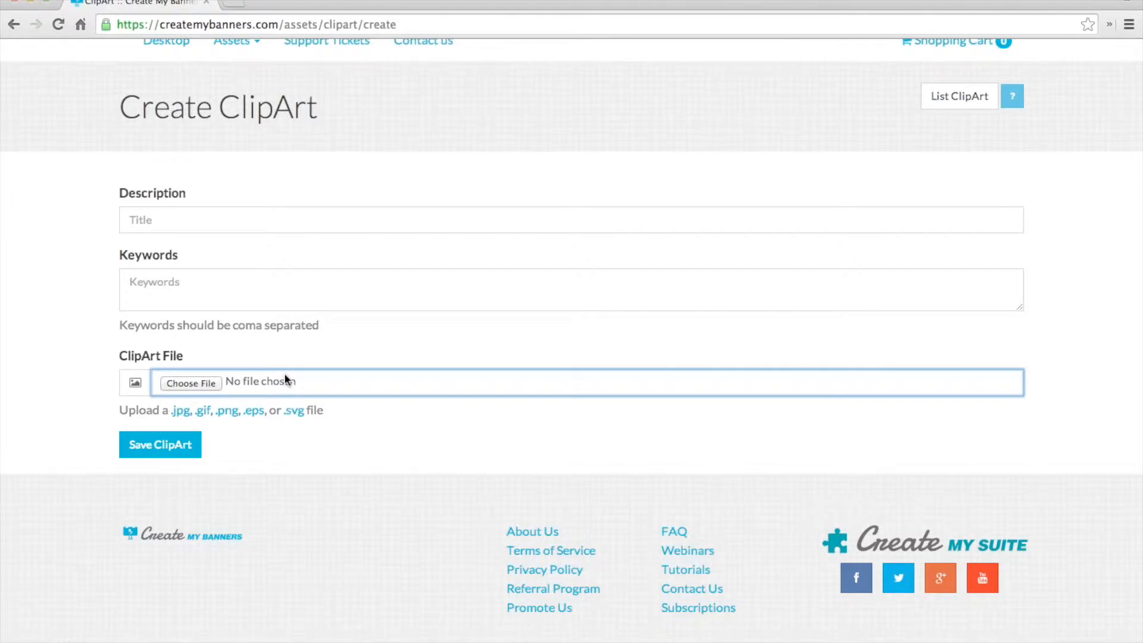
pyautogui.scroll(2, 286, 352)
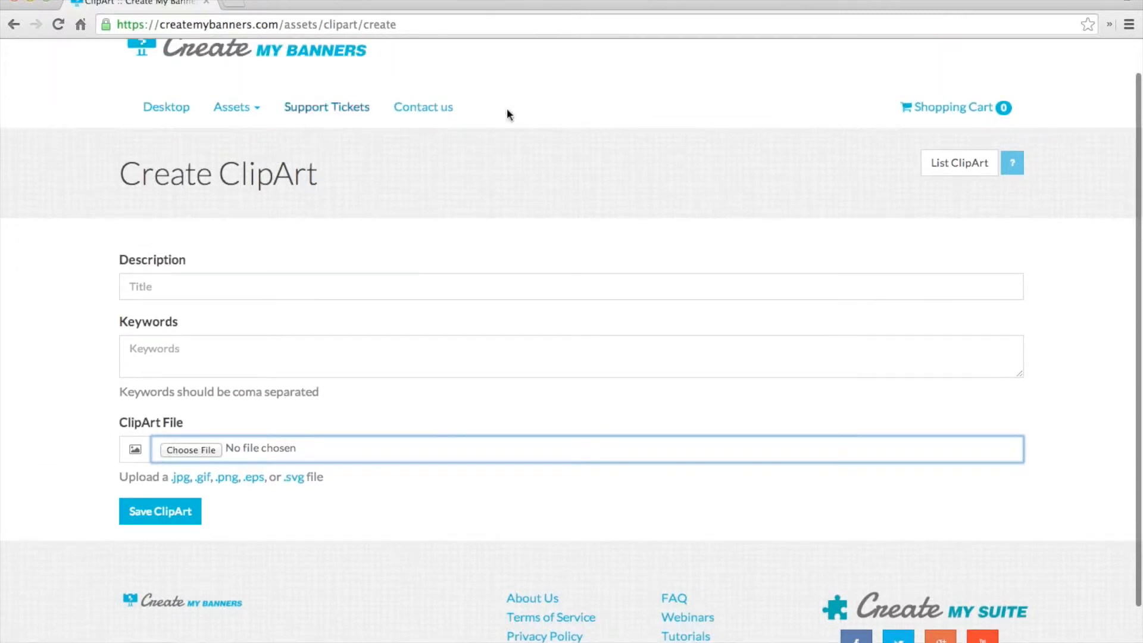
pyautogui.click(949, 170)
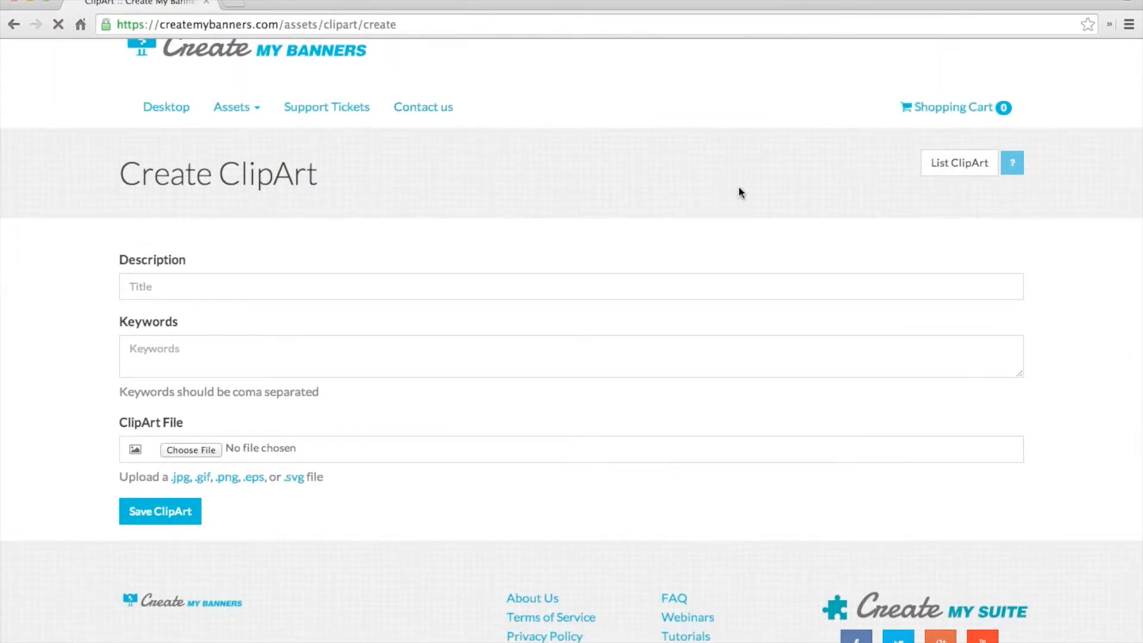
# - Open the CMB Logo Fit item for editing, review its description, keywords and image, and return to the ClipArt list
pyautogui.scroll(-4, 739, 190)
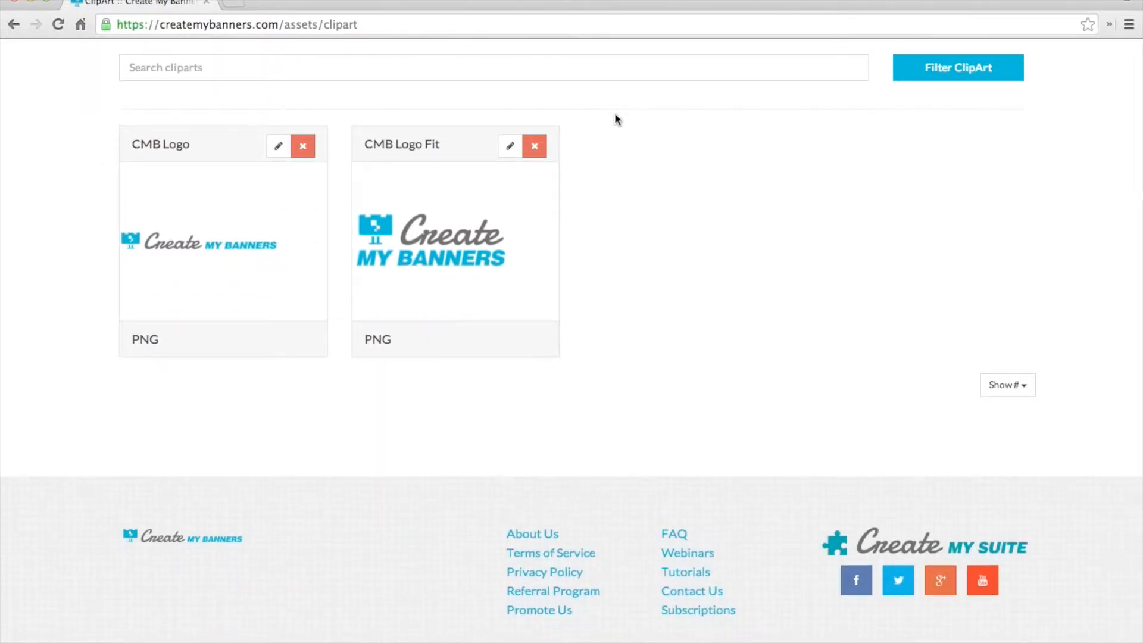
pyautogui.click(506, 147)
pyautogui.scroll(-5, 595, 470)
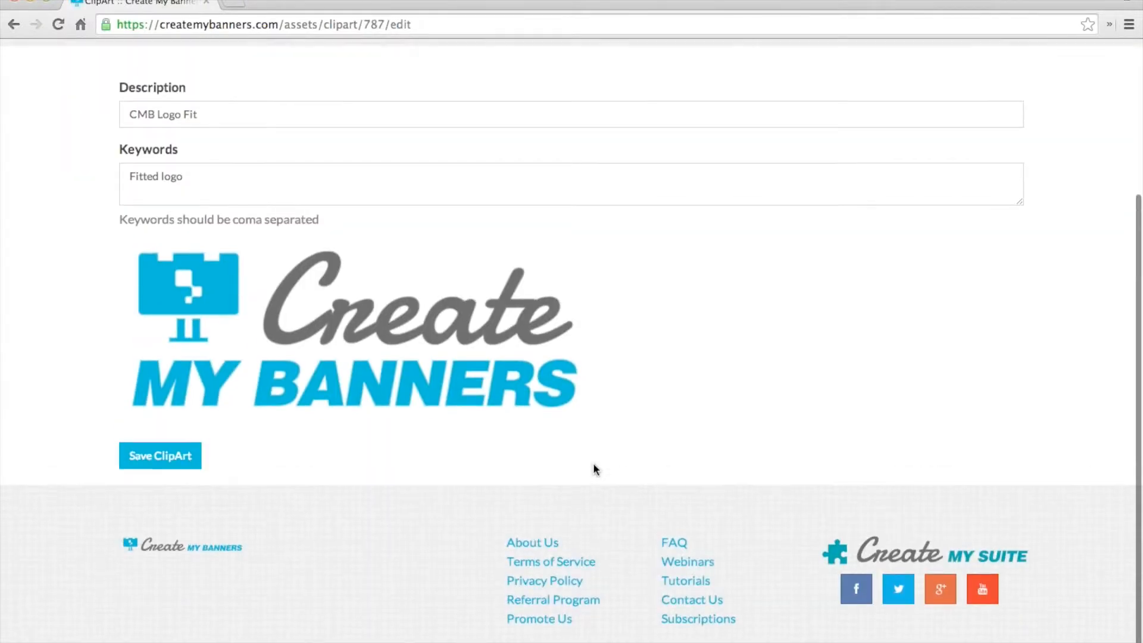
pyautogui.scroll(2, 594, 470)
pyautogui.scroll(3, 345, 305)
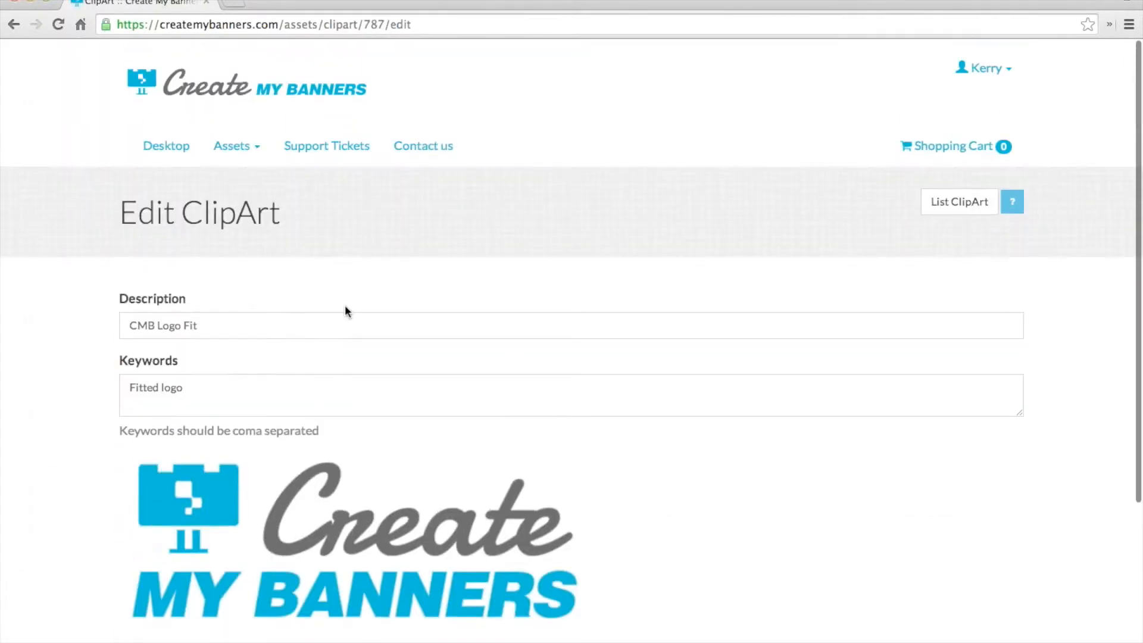
pyautogui.click(13, 24)
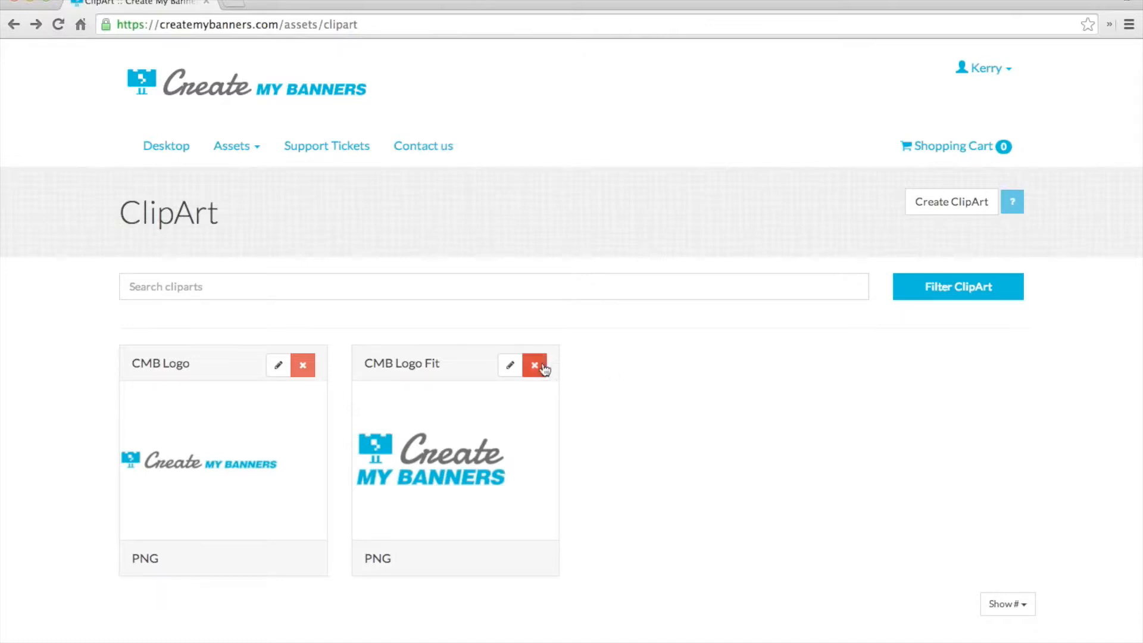
# - View the delete confirmation for the CMB Logo clipart and dismiss it without deleting
pyautogui.click(302, 368)
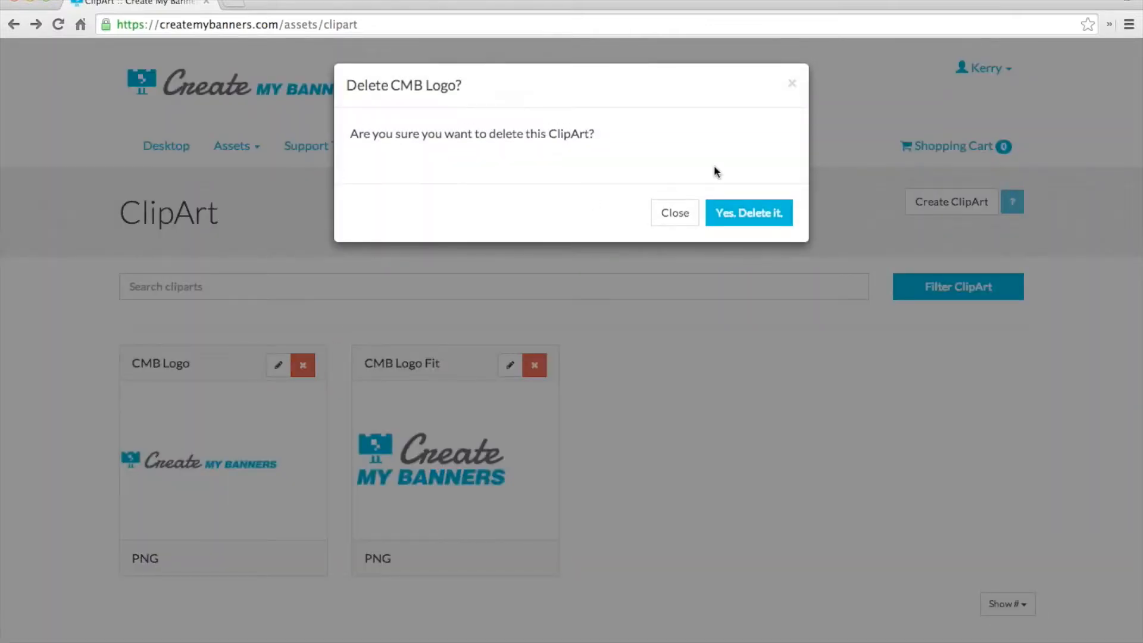
pyautogui.click(659, 222)
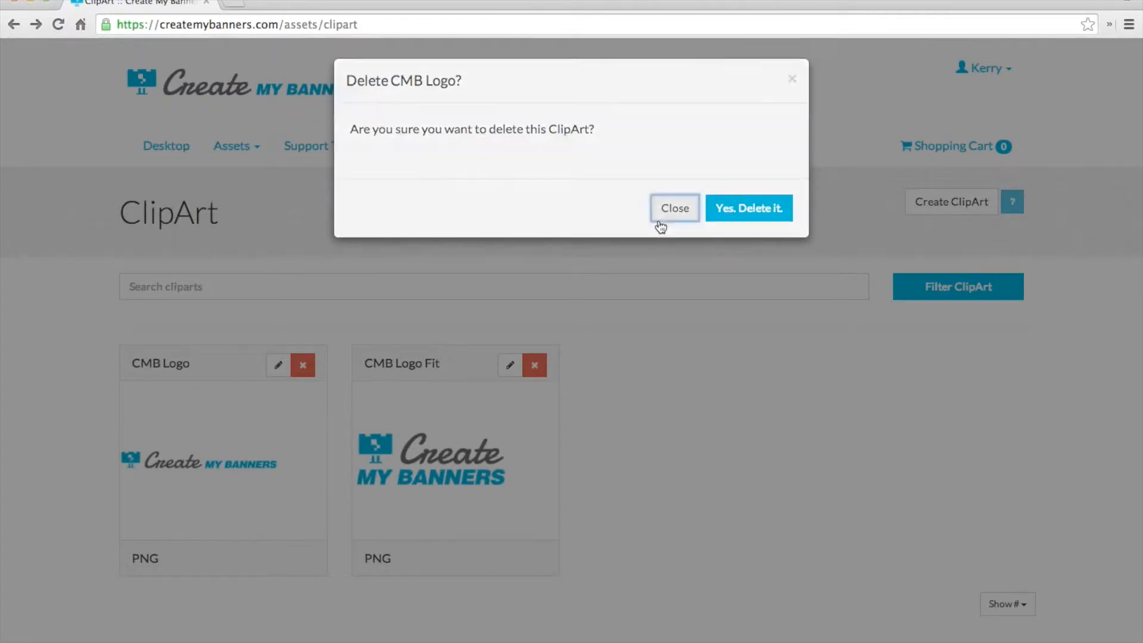
# - Open the Backgrounds page under Assets and look over the stored background items
pyautogui.click(252, 146)
pyautogui.click(246, 178)
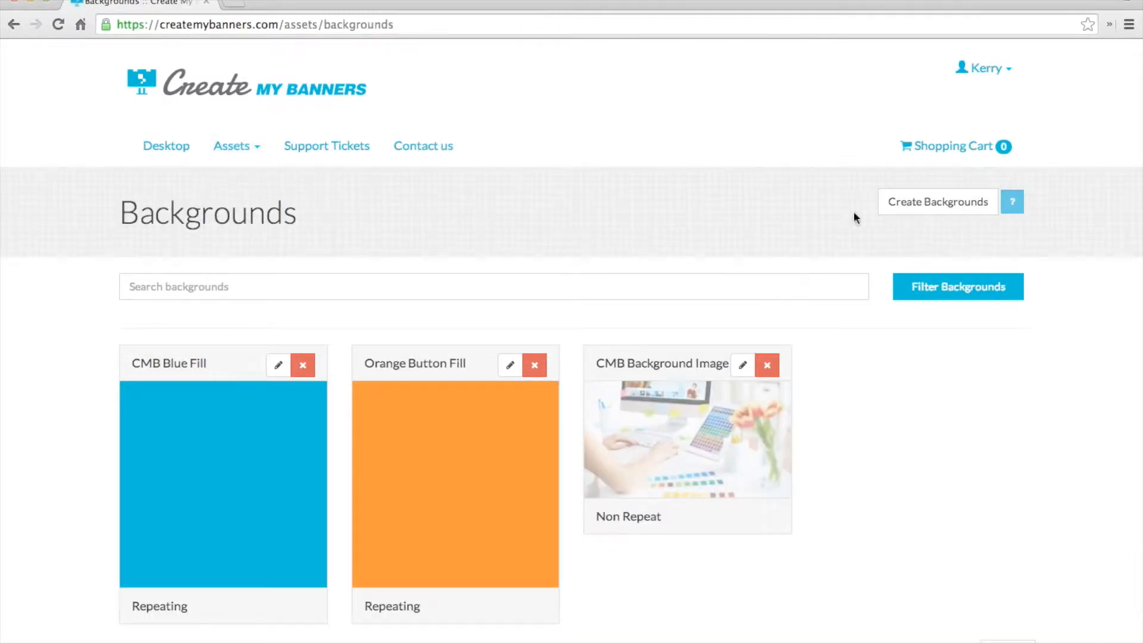
pyautogui.scroll(-3, 778, 221)
# - Open the Create Backgrounds form and review its fields and the repeat and stretch/shrink fill options
pyautogui.click(919, 84)
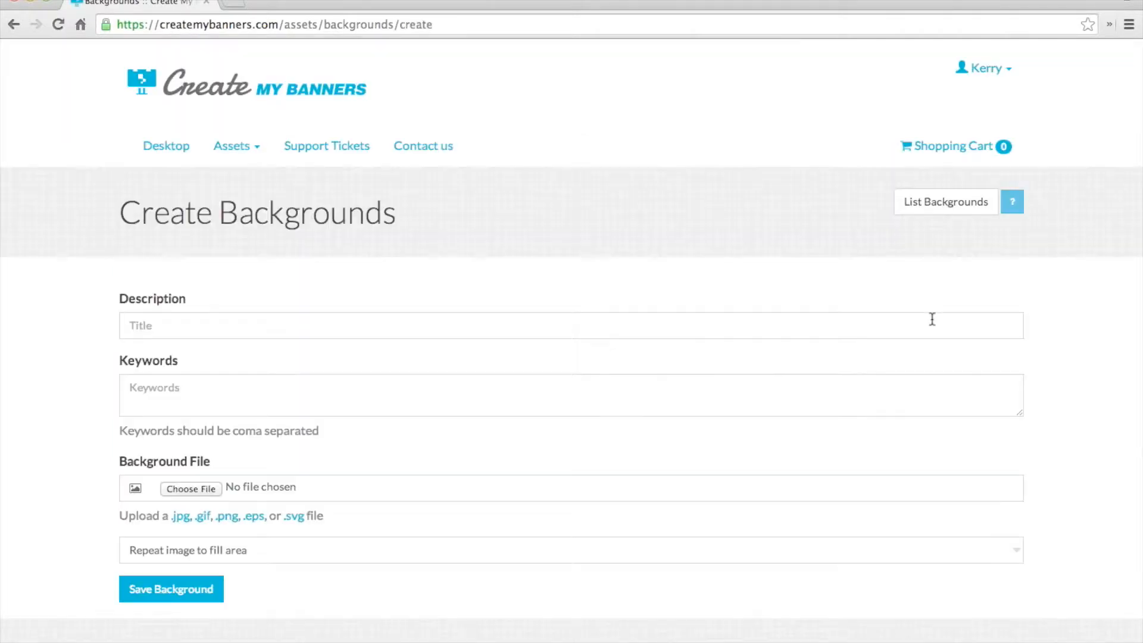
pyautogui.scroll(-3, 931, 317)
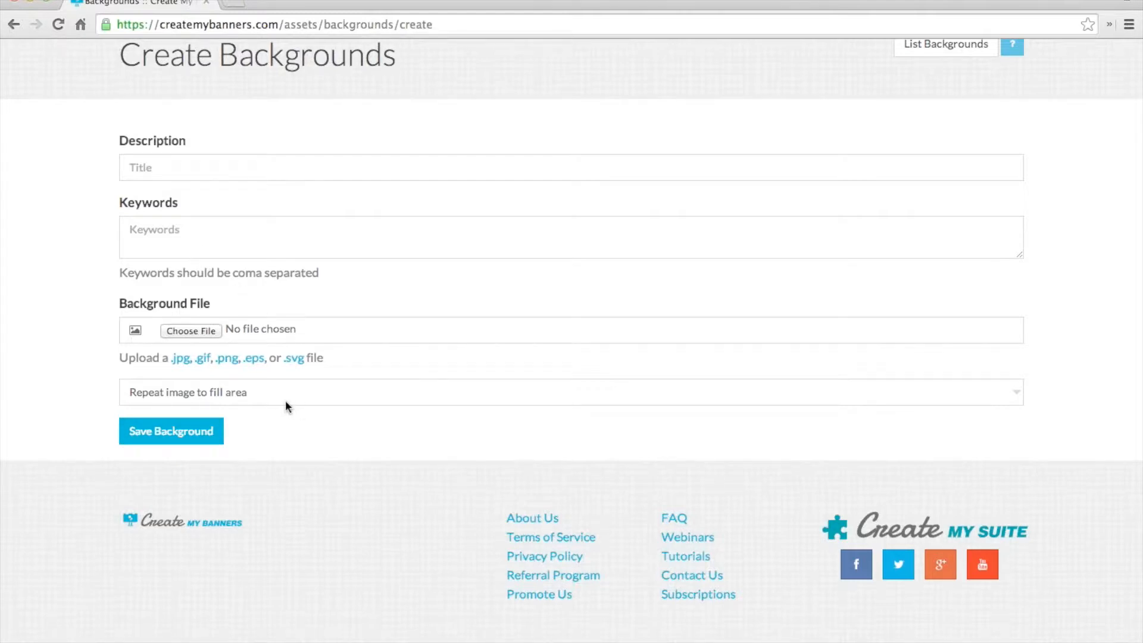
pyautogui.click(309, 383)
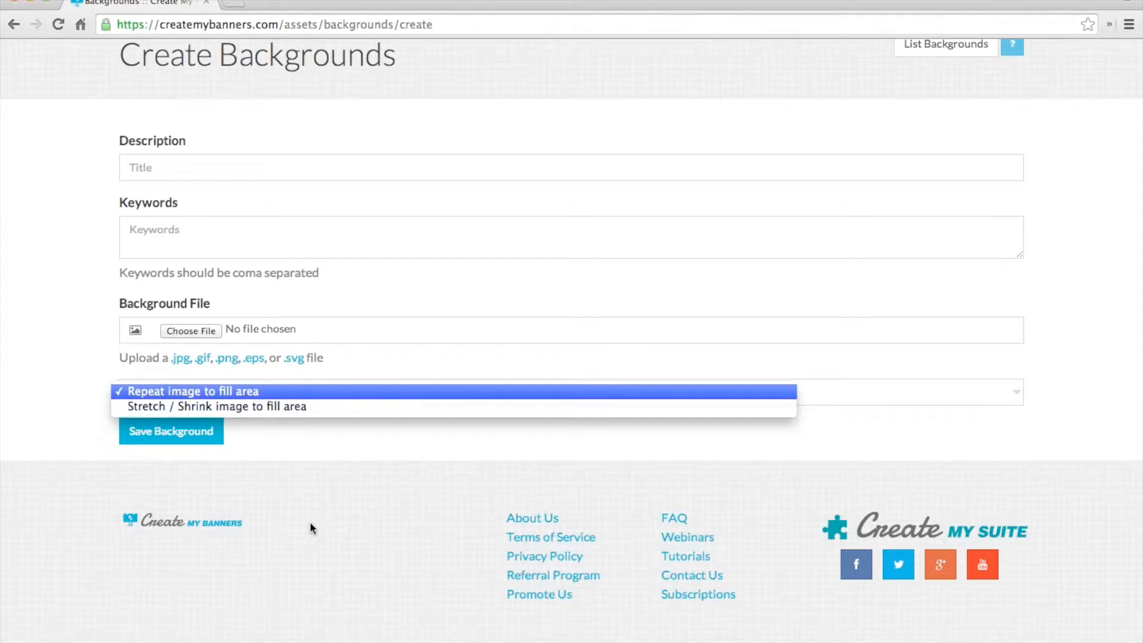
pyautogui.click(298, 491)
pyautogui.scroll(3, 312, 437)
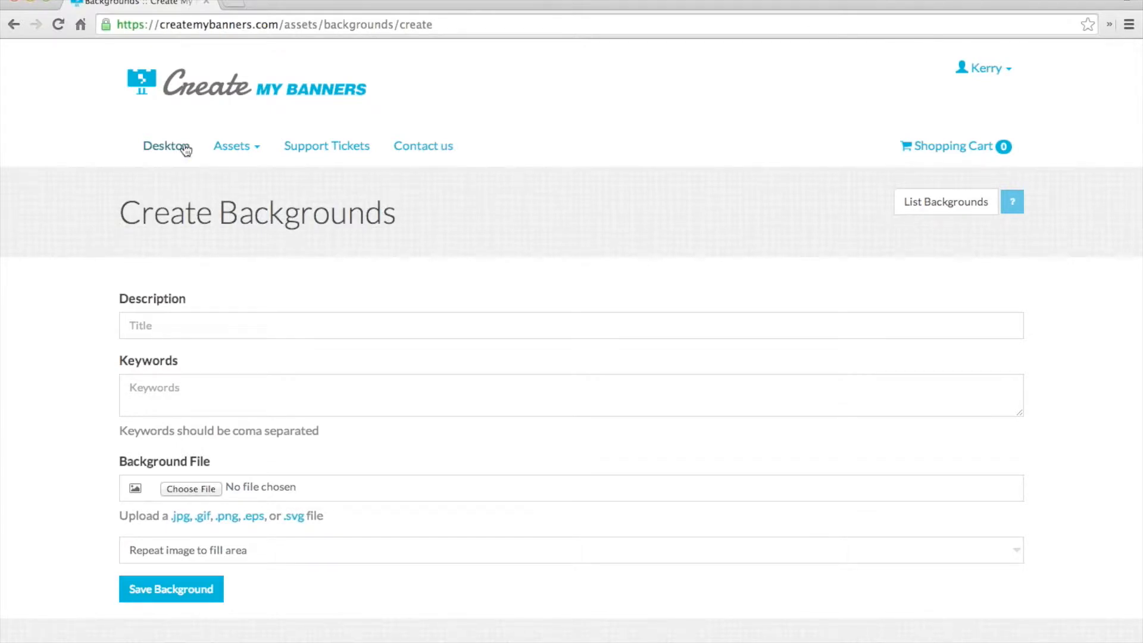
# - Create a folder named CMB on the site's Desktop page
pyautogui.click(185, 150)
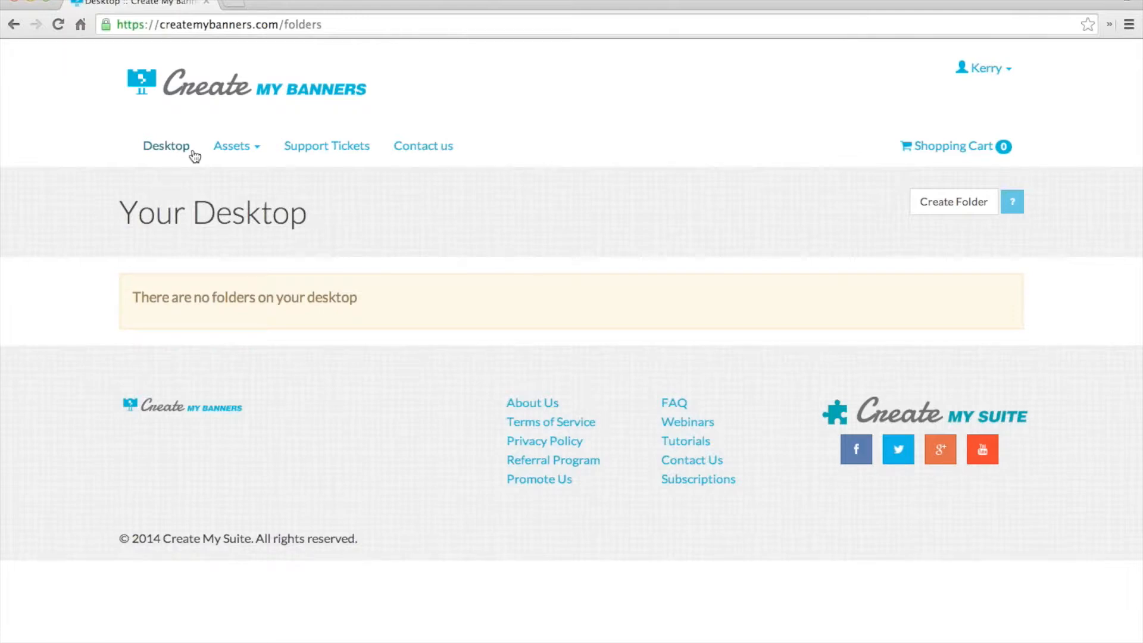
pyautogui.click(933, 203)
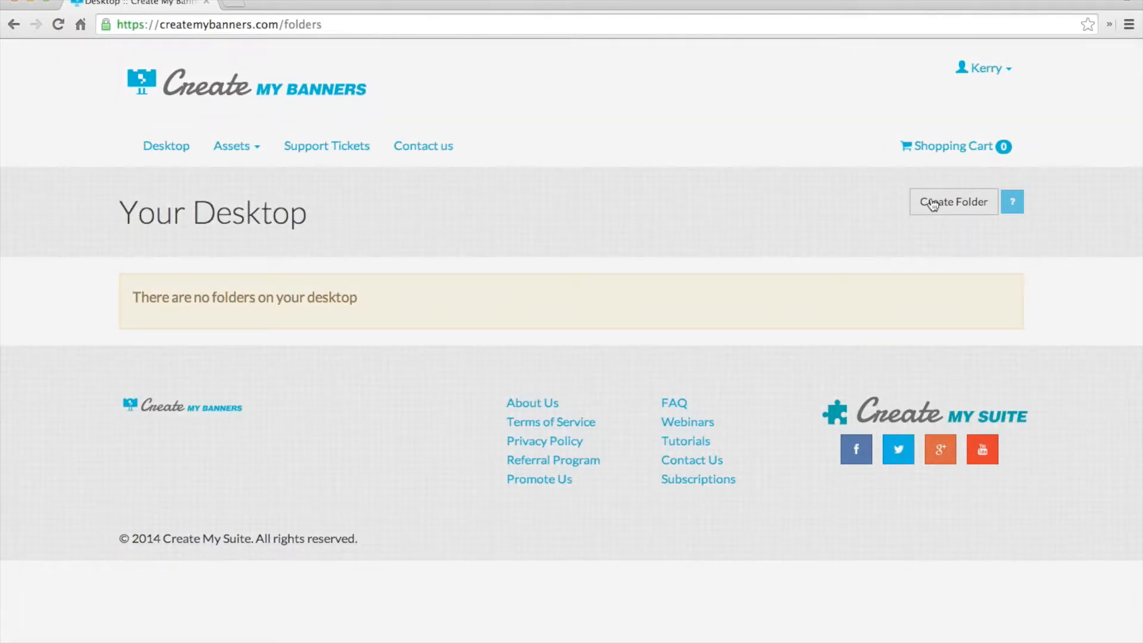
pyautogui.click(679, 167)
pyautogui.write('CMB')
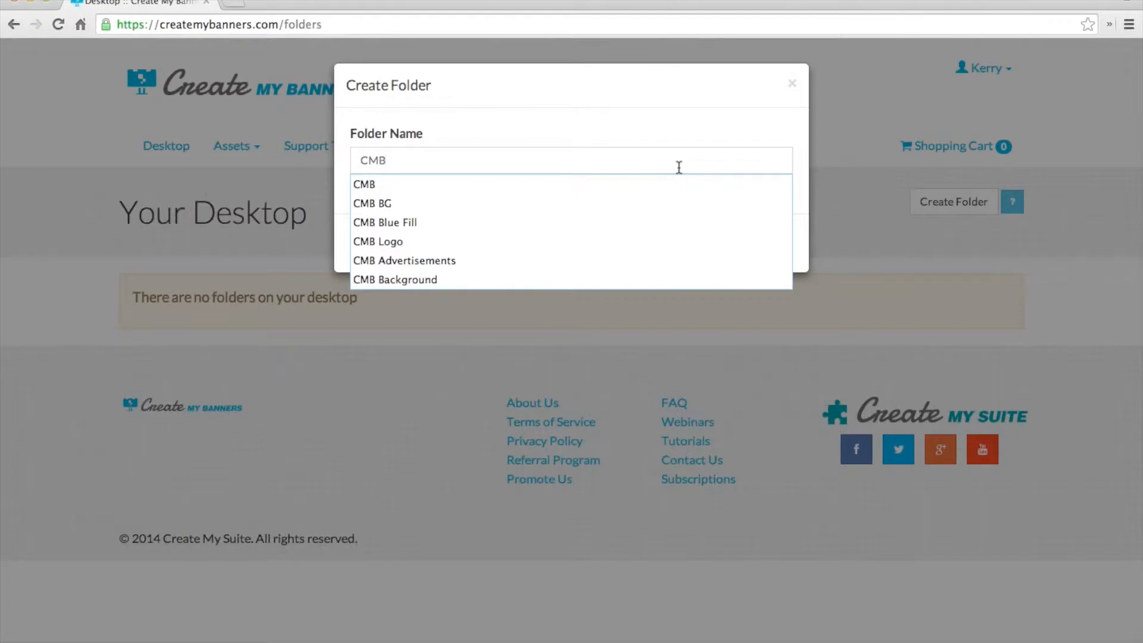
pyautogui.click(665, 107)
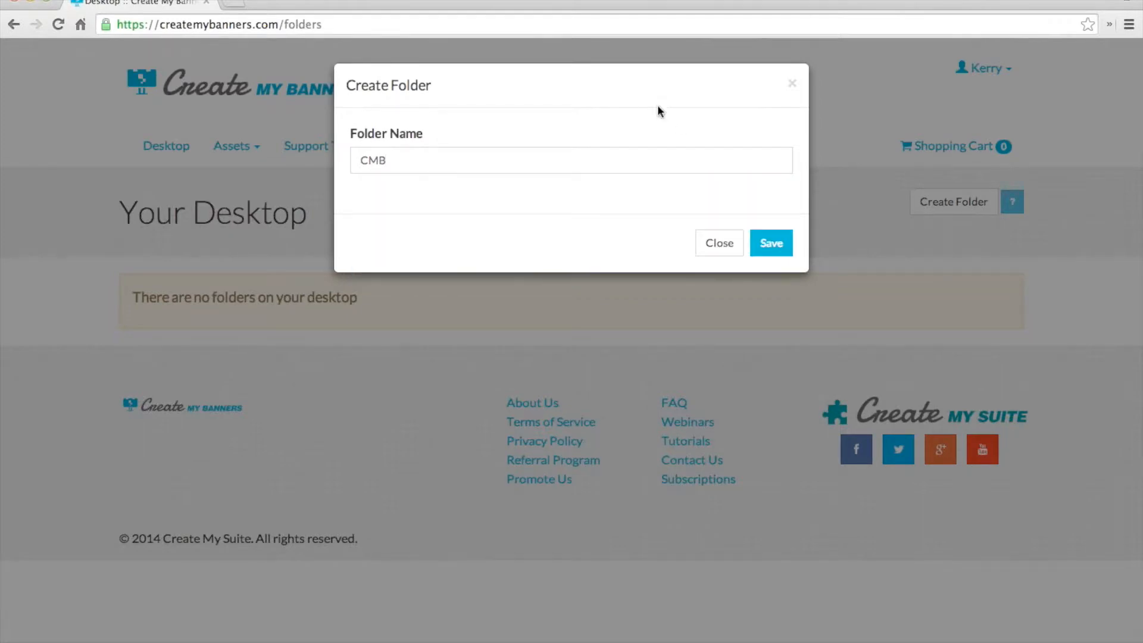
pyautogui.click(771, 241)
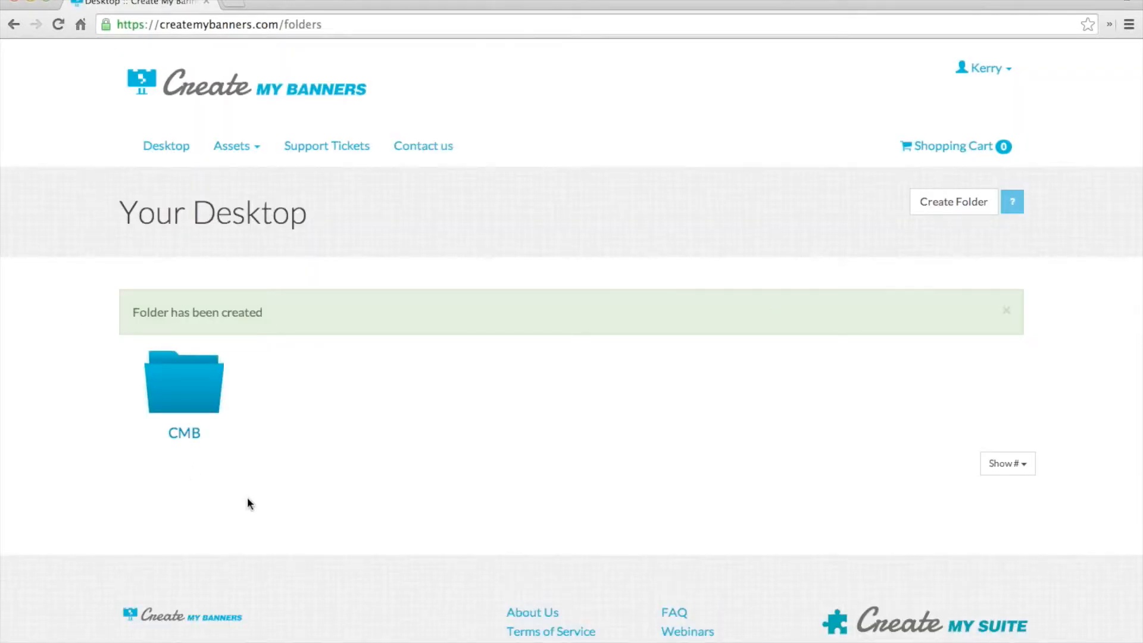
# - Create a subfolder named Demo Campaign inside the CMB folder
pyautogui.click(209, 401)
pyautogui.moveTo(631, 640)
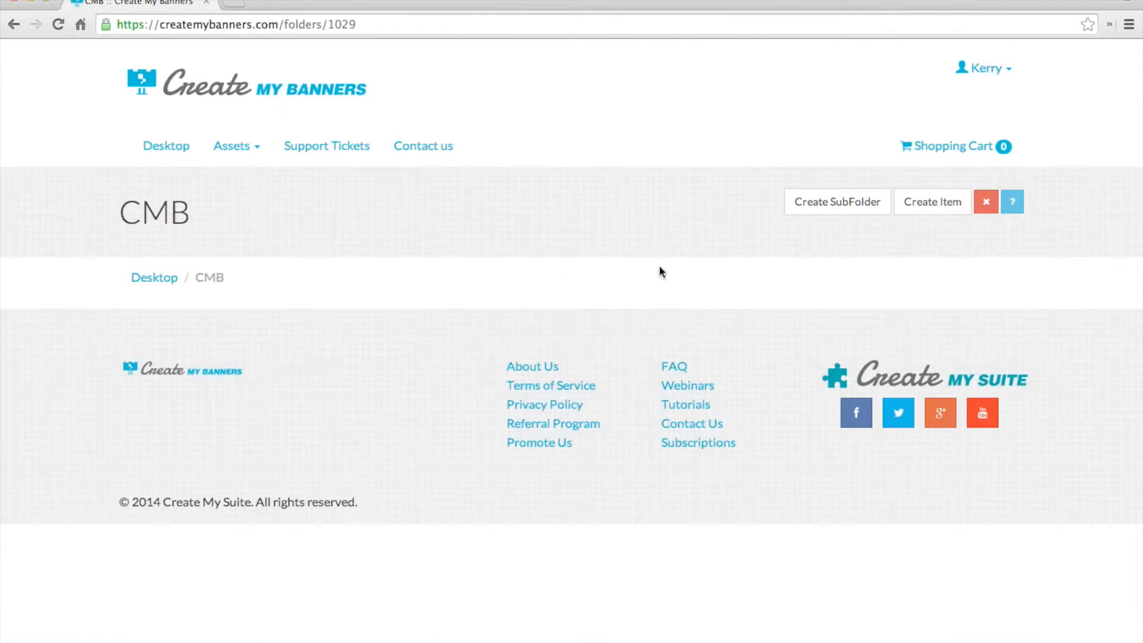
pyautogui.click(820, 211)
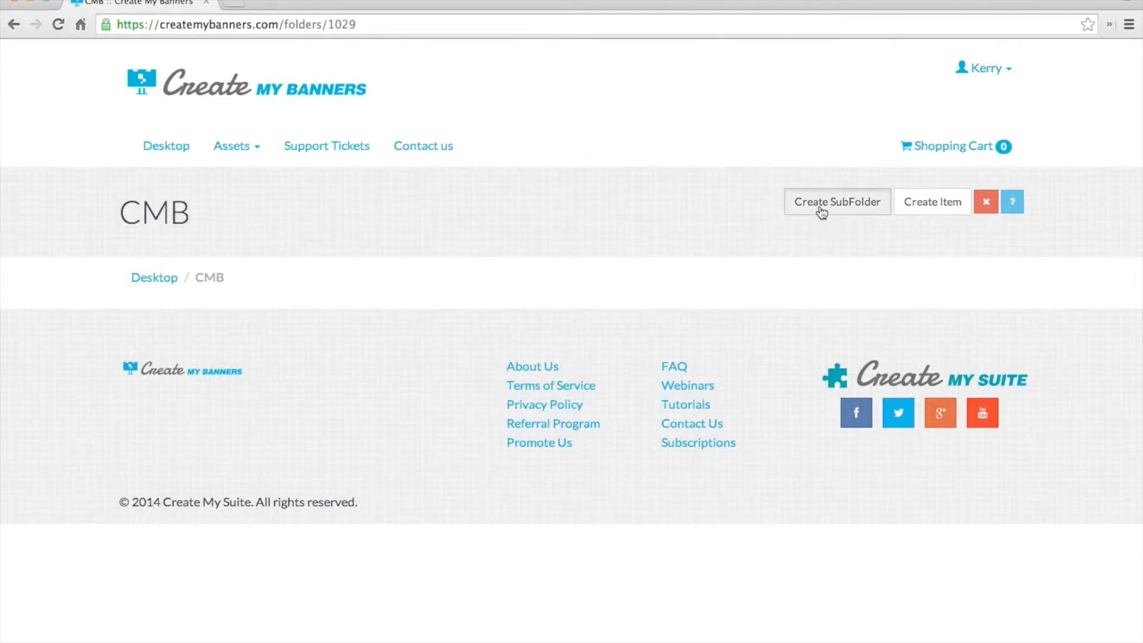
pyautogui.click(638, 162)
pyautogui.write('Demo Campaign')
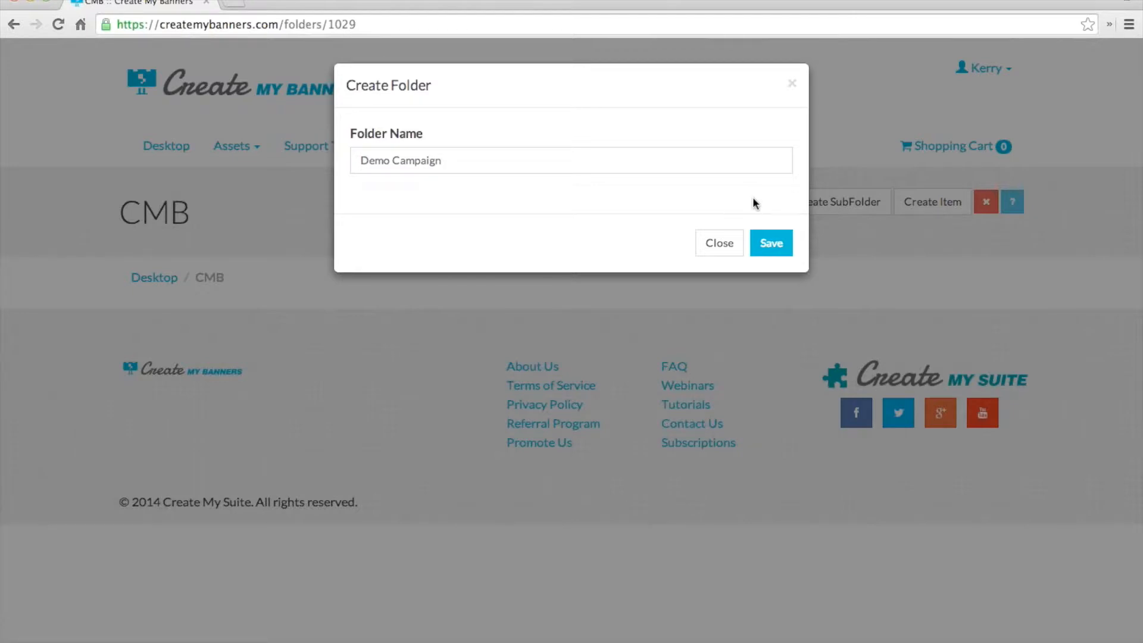
pyautogui.click(776, 253)
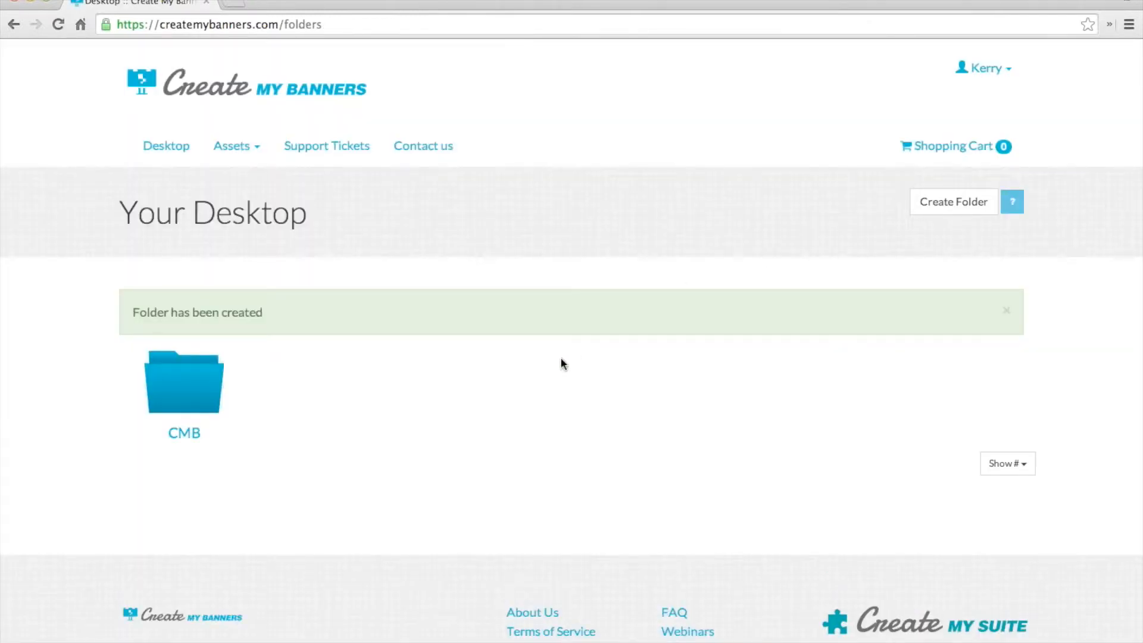
# - Create a Medium Rectangle (300px x 250px) item in CMB's Demo Campaign subfolder and look over its banner editor
pyautogui.click(189, 387)
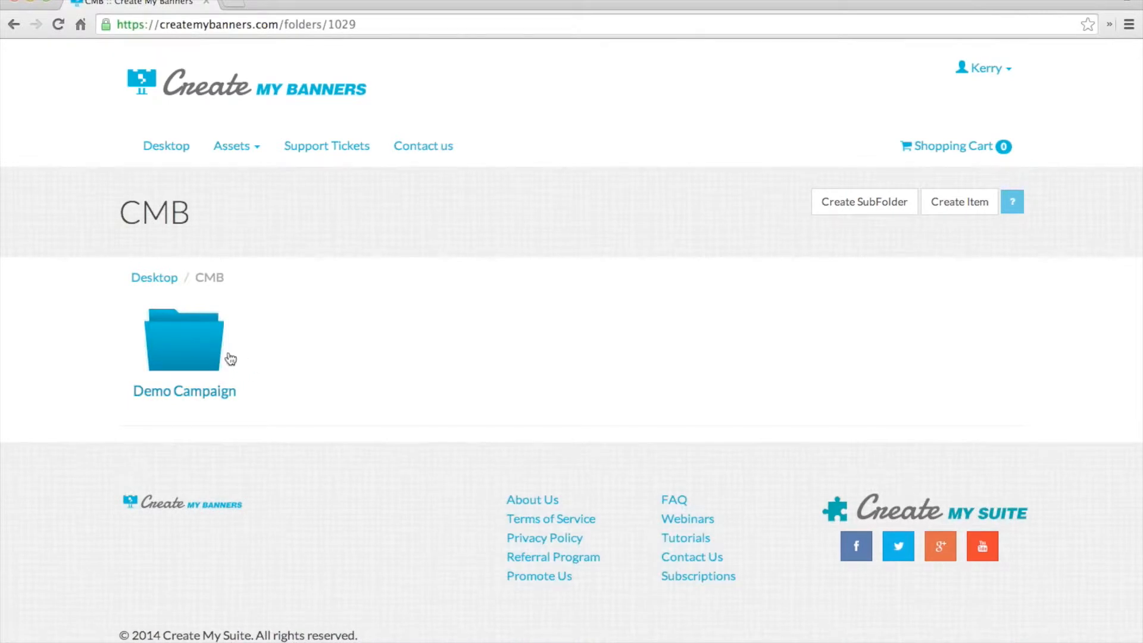
pyautogui.click(220, 356)
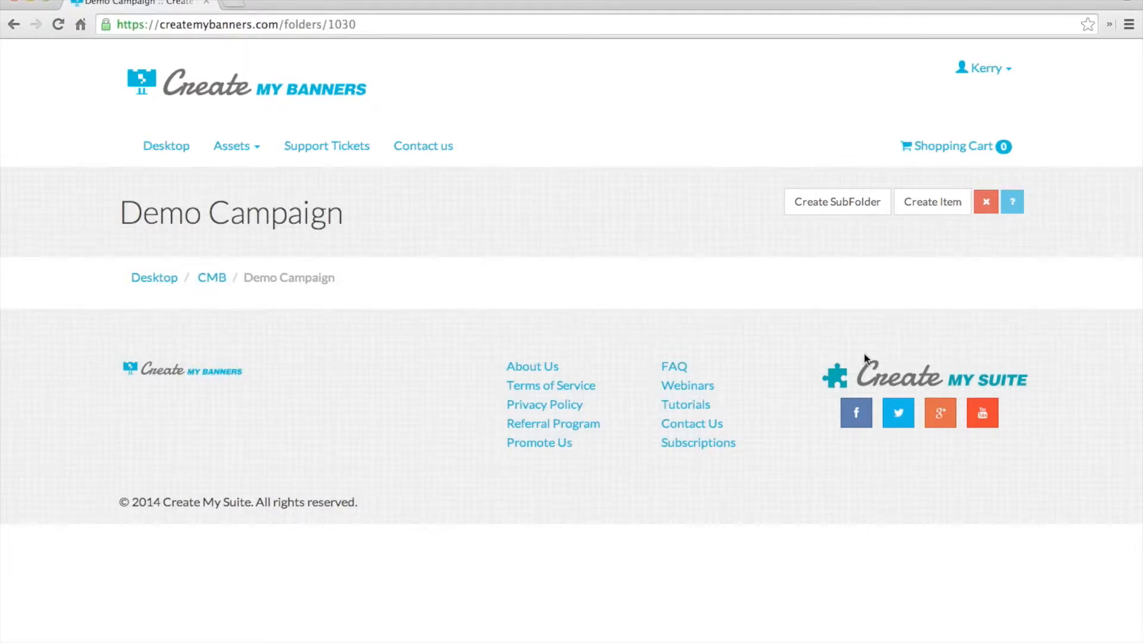
pyautogui.click(924, 203)
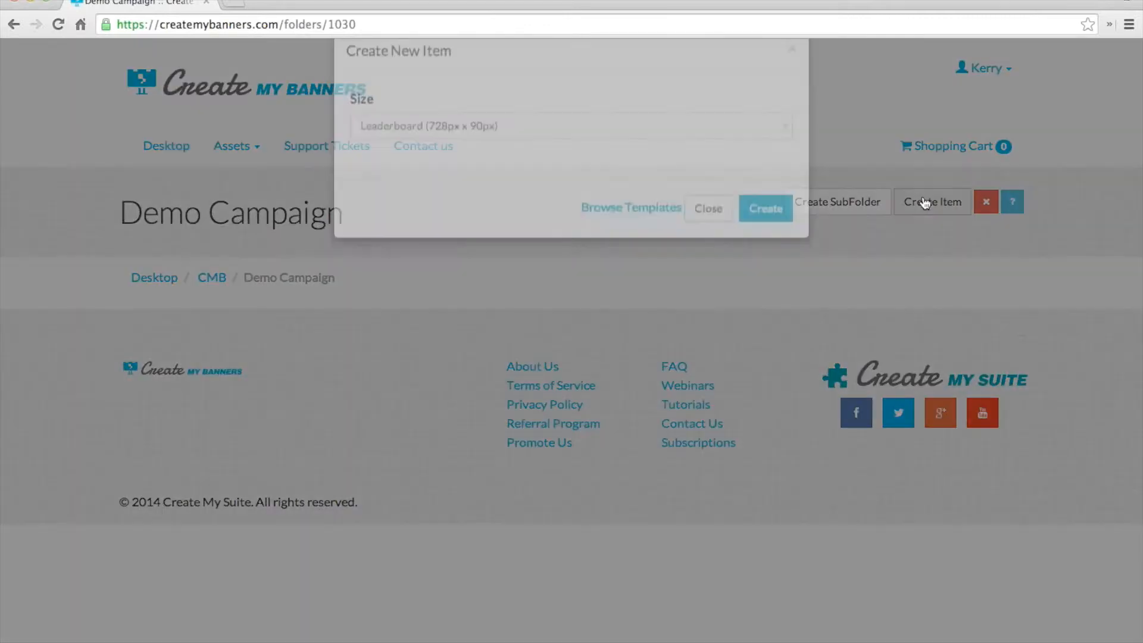
pyautogui.click(545, 161)
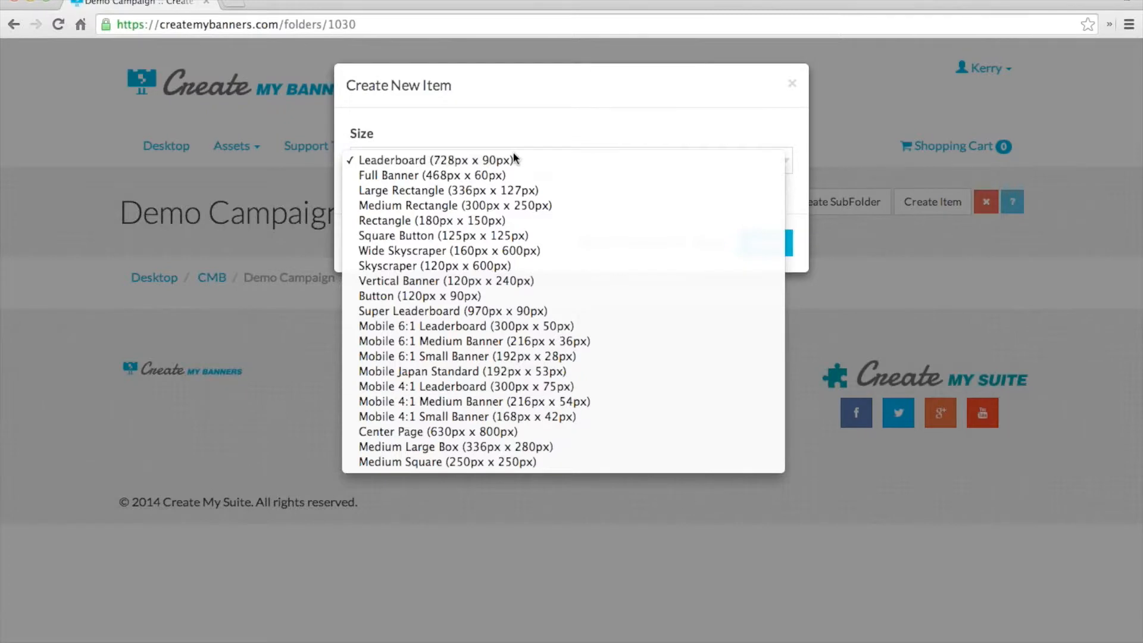
pyautogui.click(476, 211)
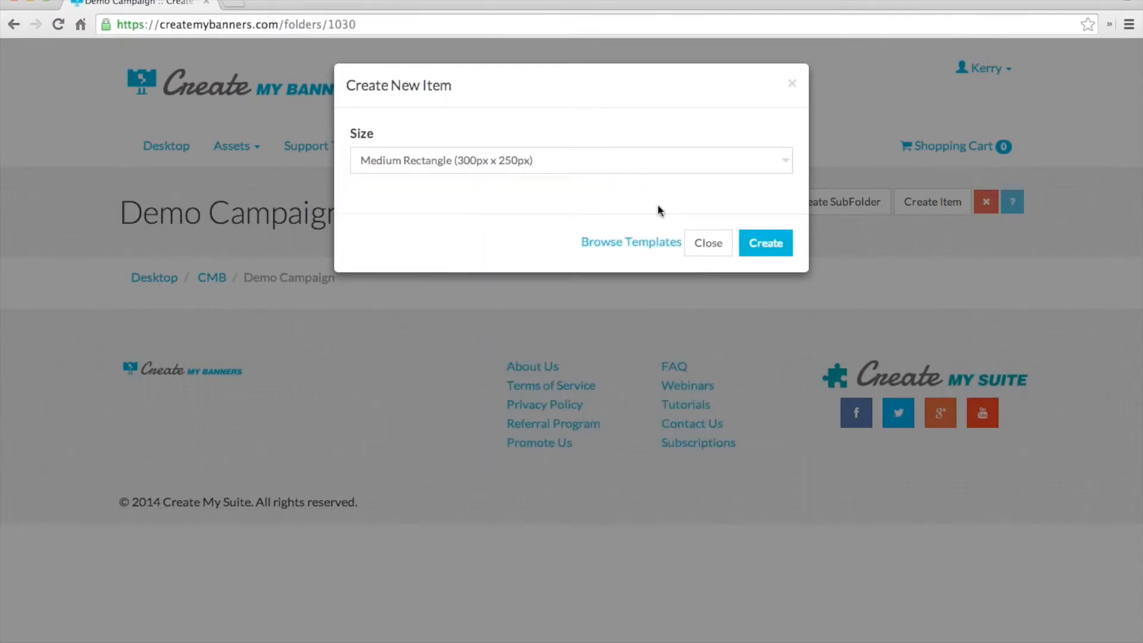
pyautogui.click(766, 250)
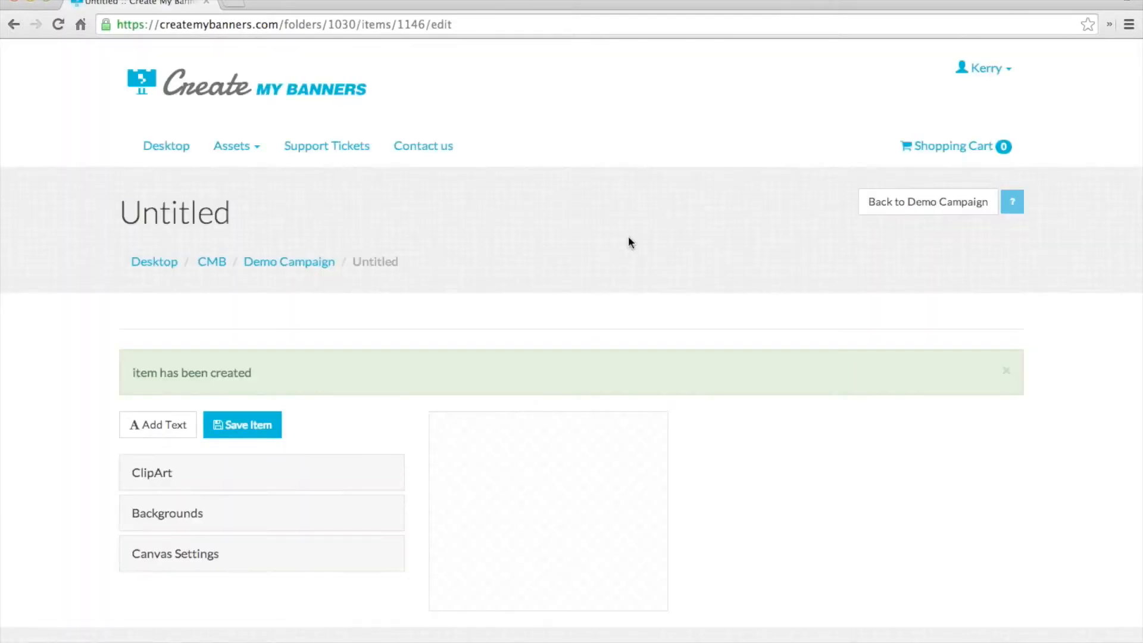
pyautogui.scroll(-1, 629, 237)
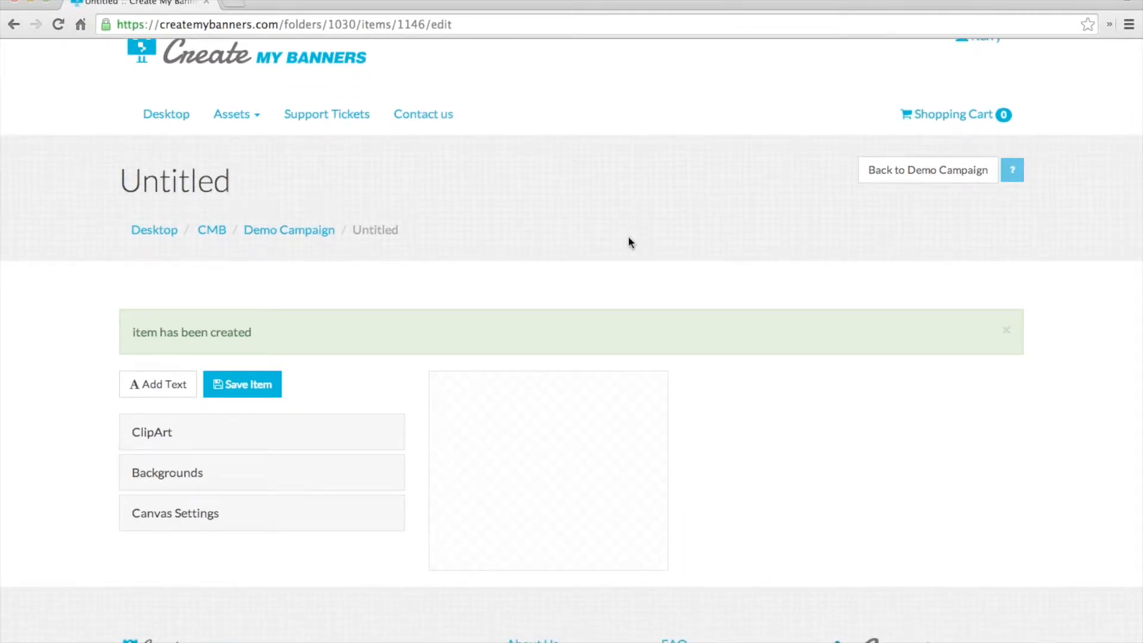
pyautogui.scroll(-2, 628, 237)
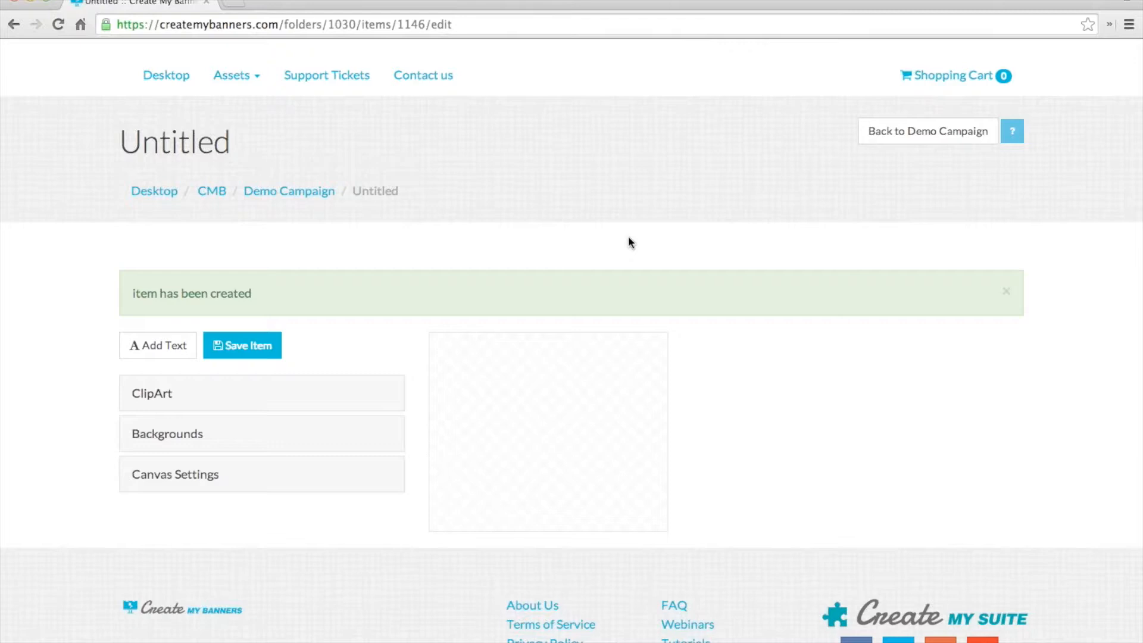
pyautogui.scroll(-3, 629, 238)
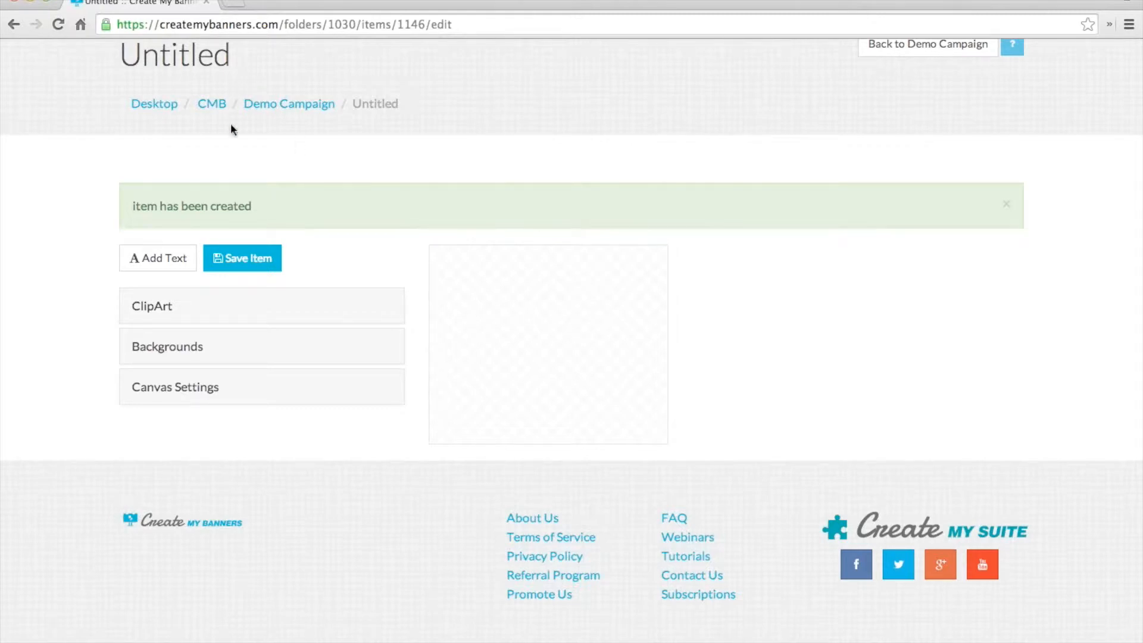
# - Browse the personal and public ClipArt available in the banner editor
pyautogui.click(196, 310)
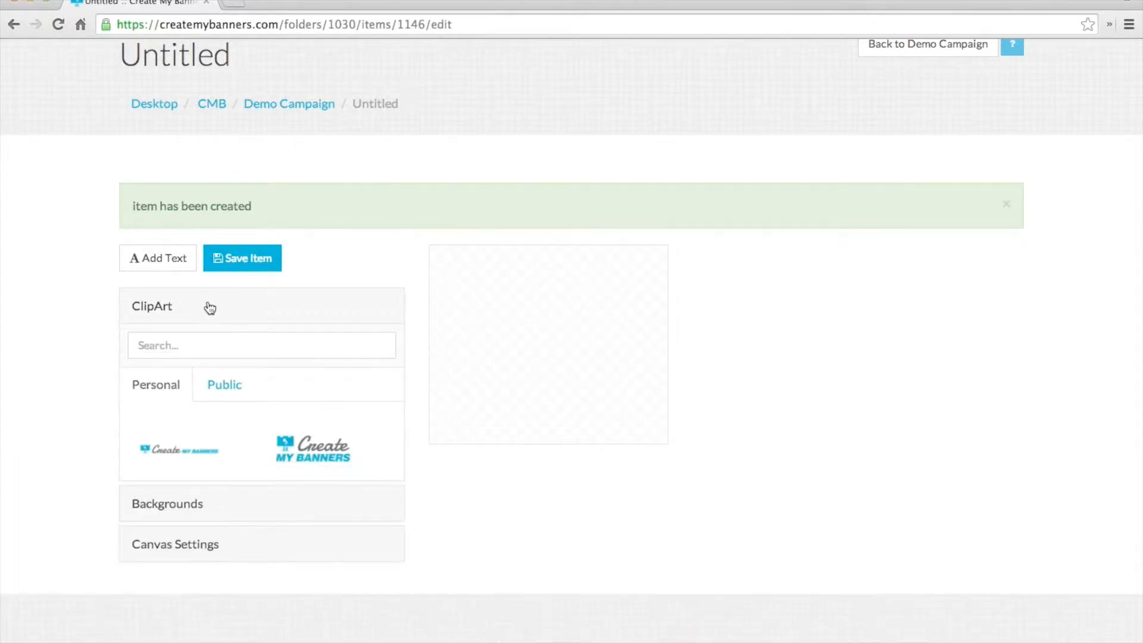
pyautogui.scroll(-1, 322, 248)
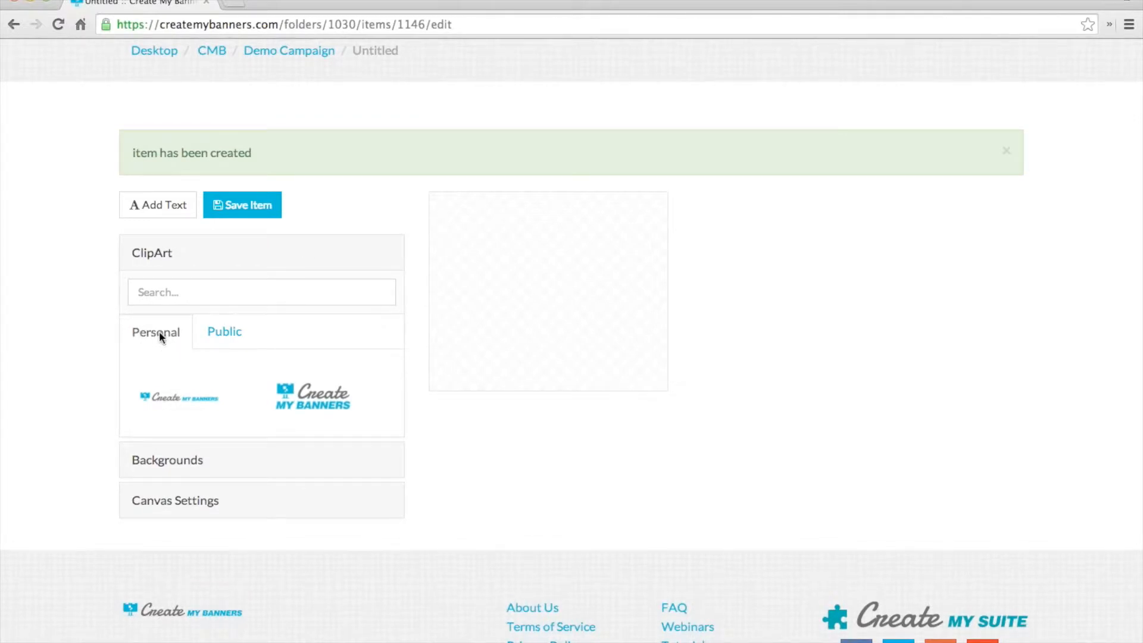
pyautogui.click(224, 335)
pyautogui.scroll(-5, 362, 380)
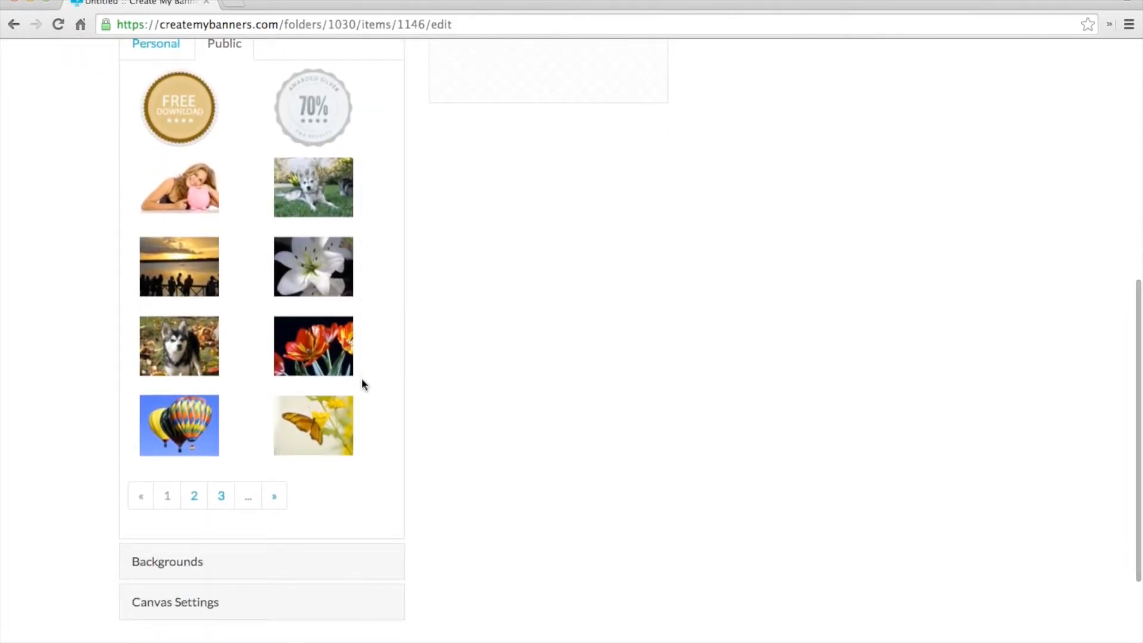
# - Search the public ClipArt for "logo", look through the matching images, and return to the personal ClipArt
pyautogui.scroll(5, 362, 378)
pyautogui.click(253, 307)
pyautogui.write('logo')
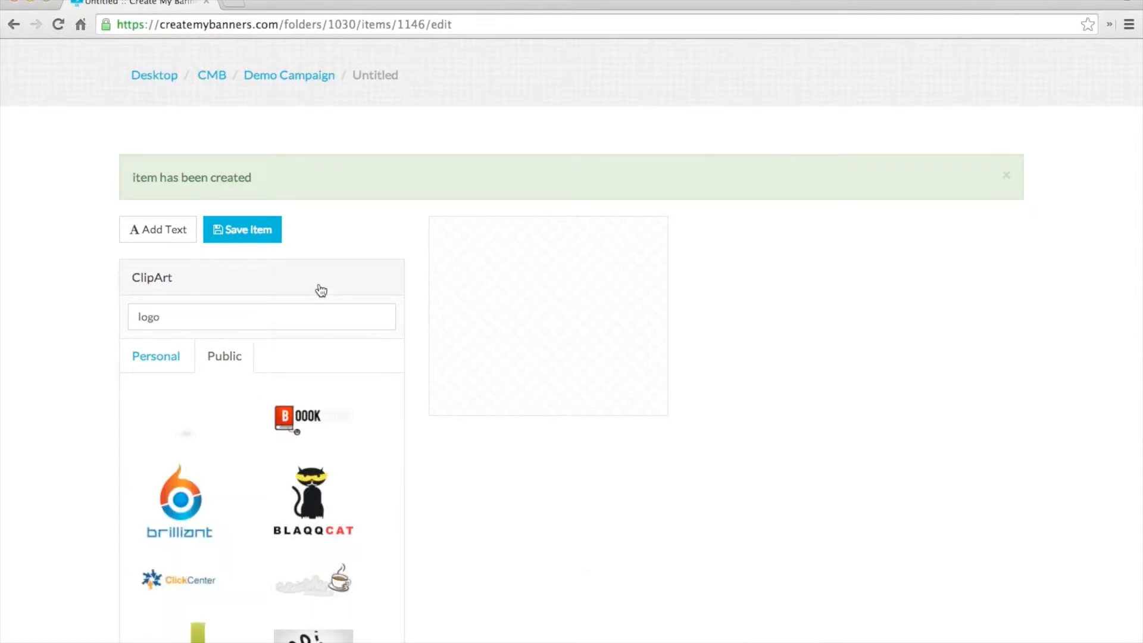
pyautogui.scroll(-5, 378, 480)
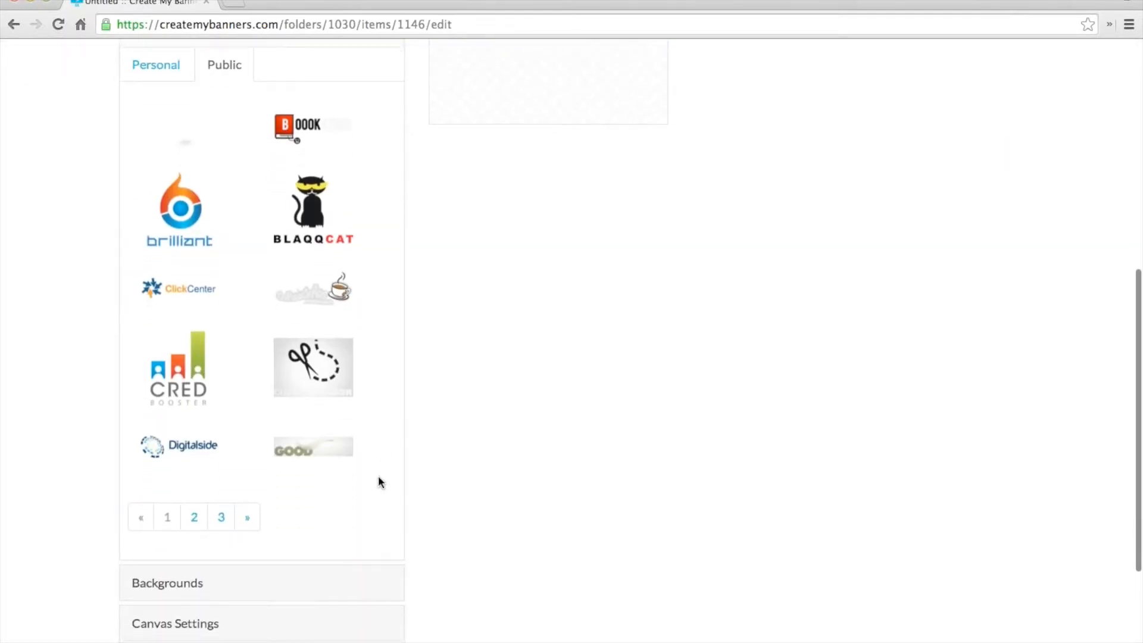
pyautogui.scroll(4, 378, 479)
pyautogui.click(159, 312)
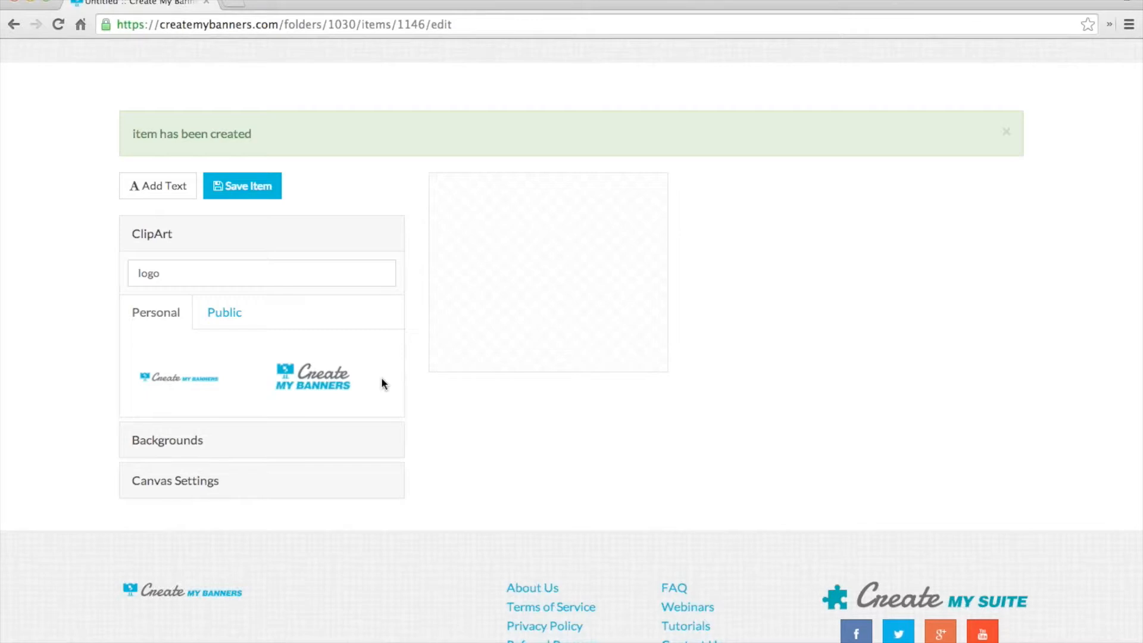
# - Add the desk photo from the personal backgrounds to the canvas, and enlarge and position it to cover most of the banner
pyautogui.click(210, 440)
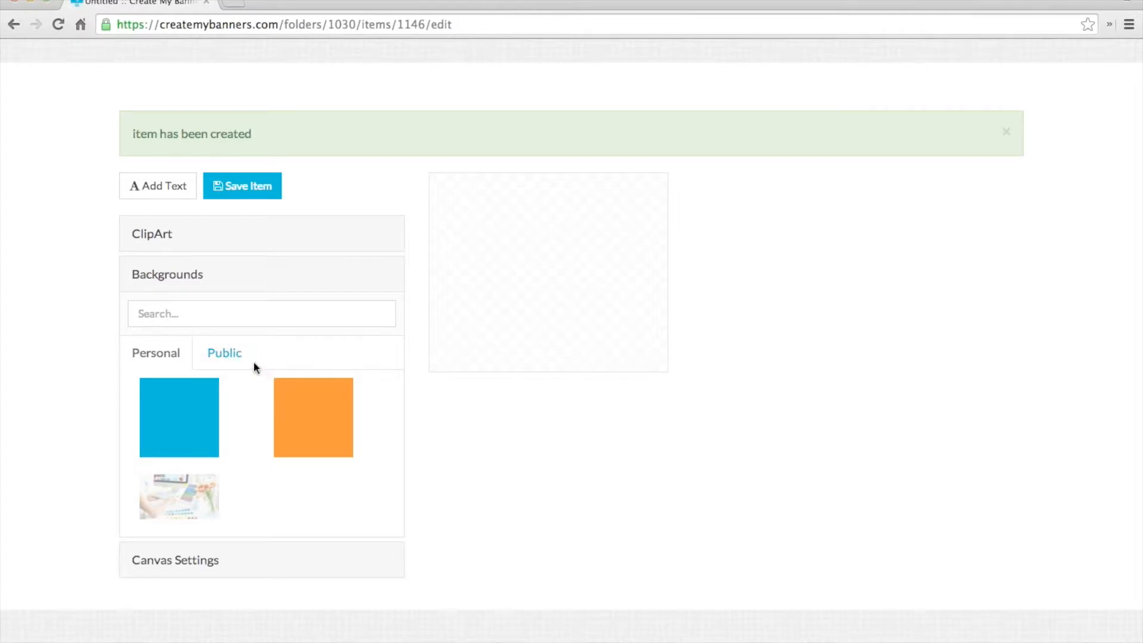
pyautogui.click(202, 356)
pyautogui.click(158, 357)
pyautogui.click(173, 502)
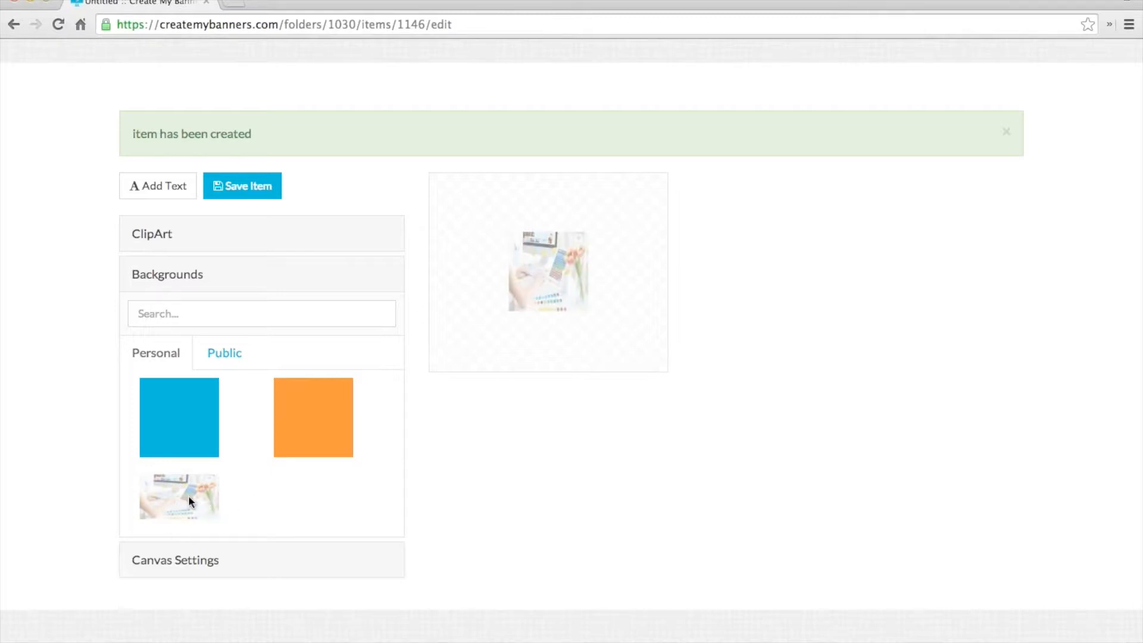
pyautogui.click(552, 307)
pyautogui.moveTo(530, 268); pyautogui.dragTo(506, 263)
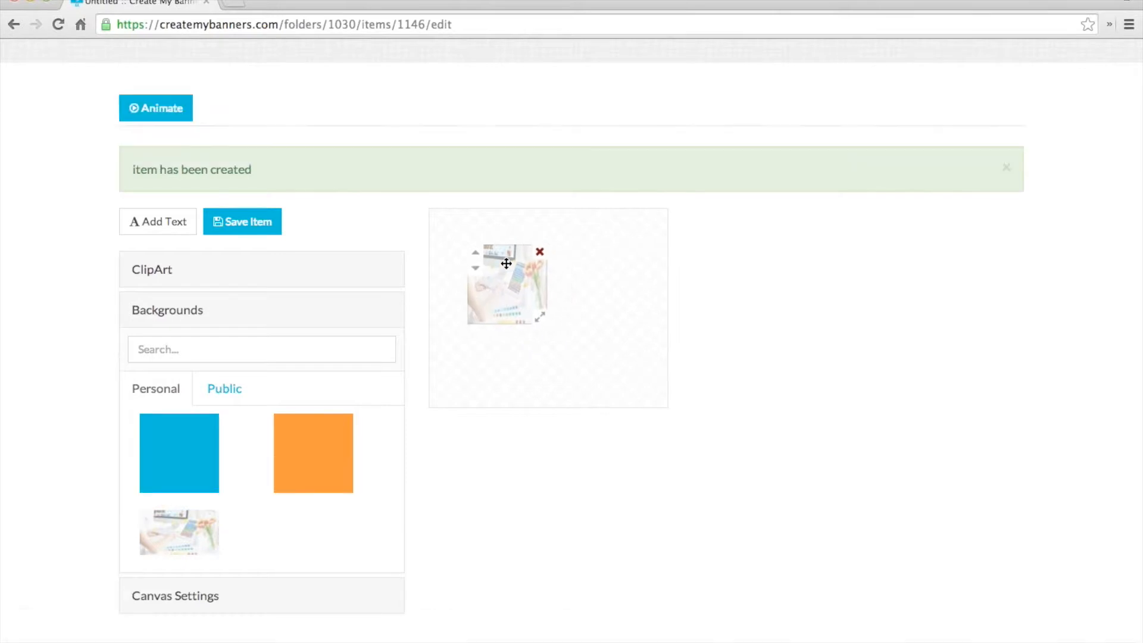
pyautogui.moveTo(541, 317); pyautogui.dragTo(670, 410)
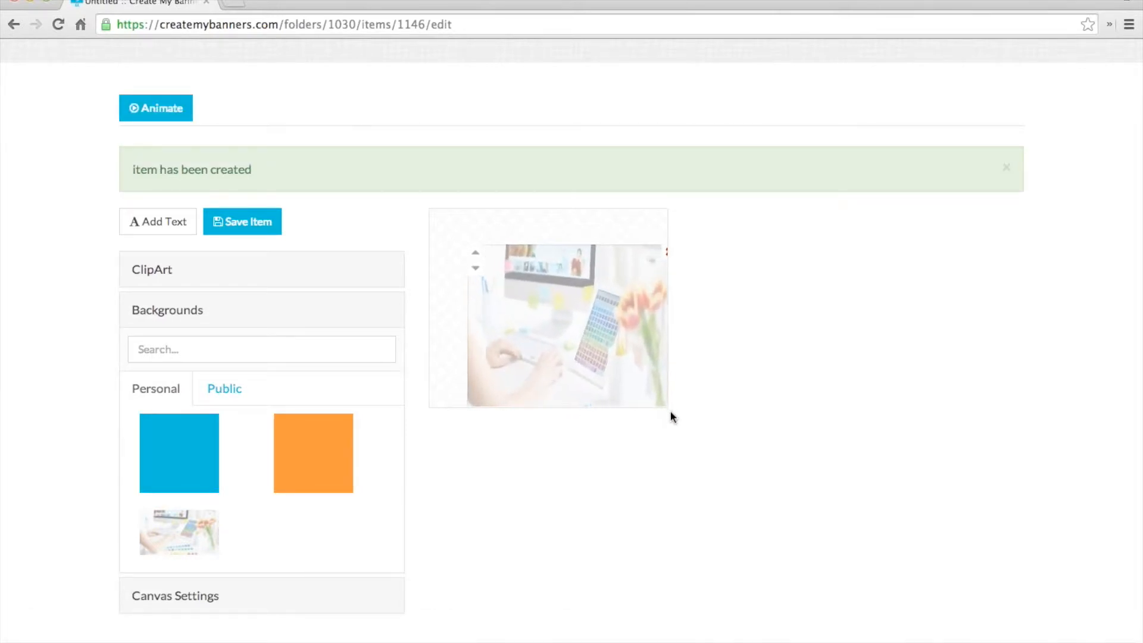
pyautogui.moveTo(622, 365); pyautogui.dragTo(605, 332)
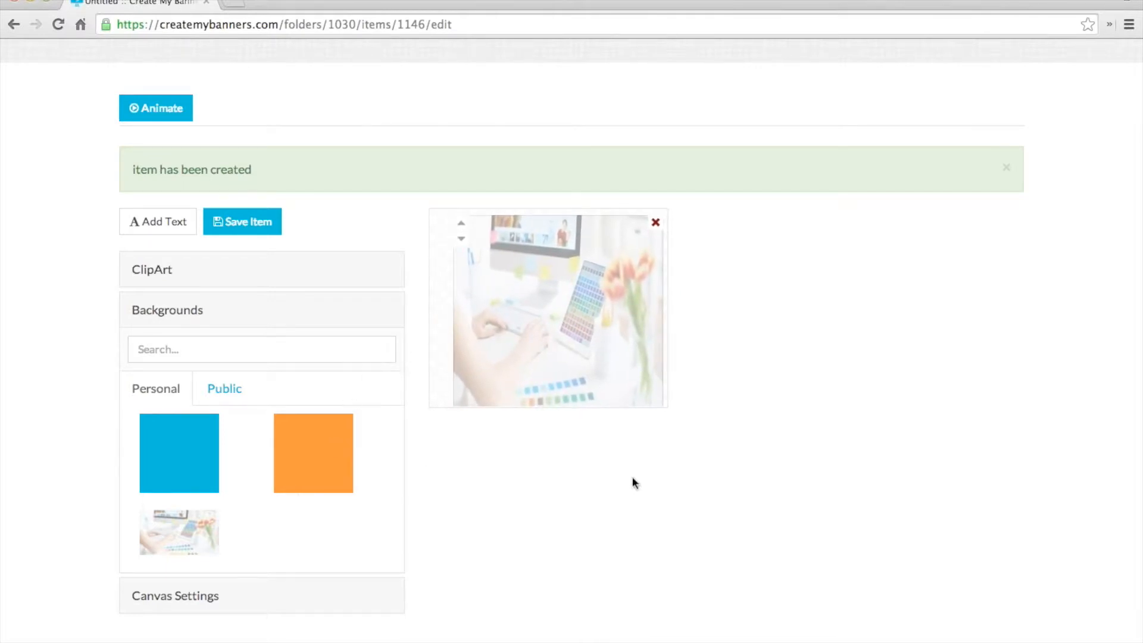
# - Add the blue background at the canvas's left edge, and try sending it behind the photo and back in front
pyautogui.click(180, 448)
pyautogui.moveTo(543, 288); pyautogui.dragTo(474, 287)
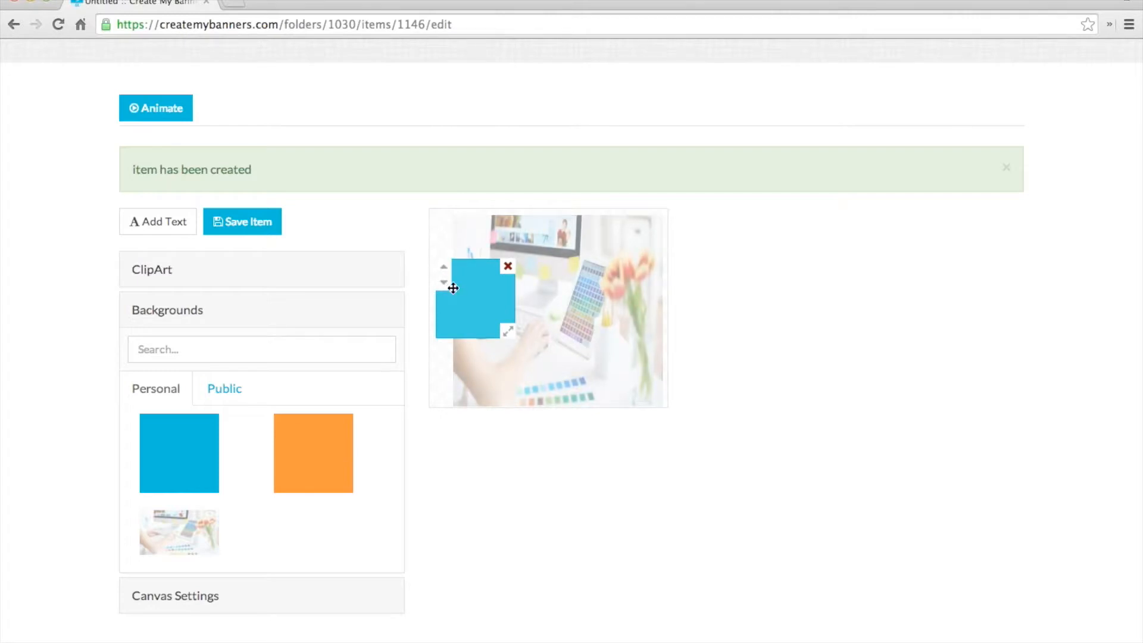
pyautogui.moveTo(468, 293); pyautogui.dragTo(461, 305)
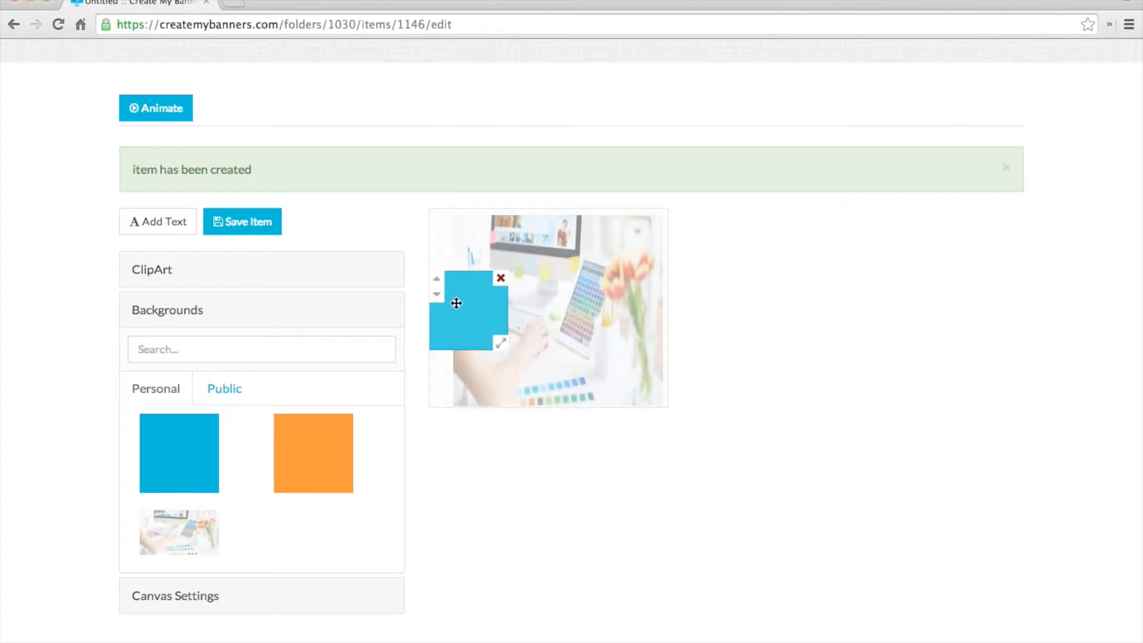
pyautogui.click(440, 294)
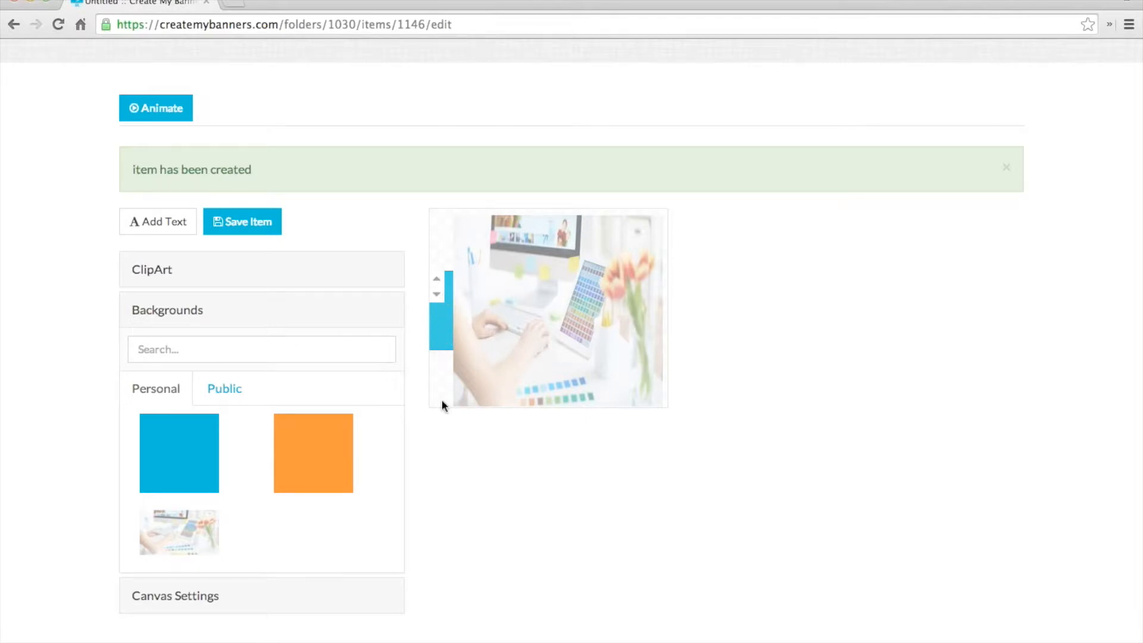
pyautogui.moveTo(441, 298)
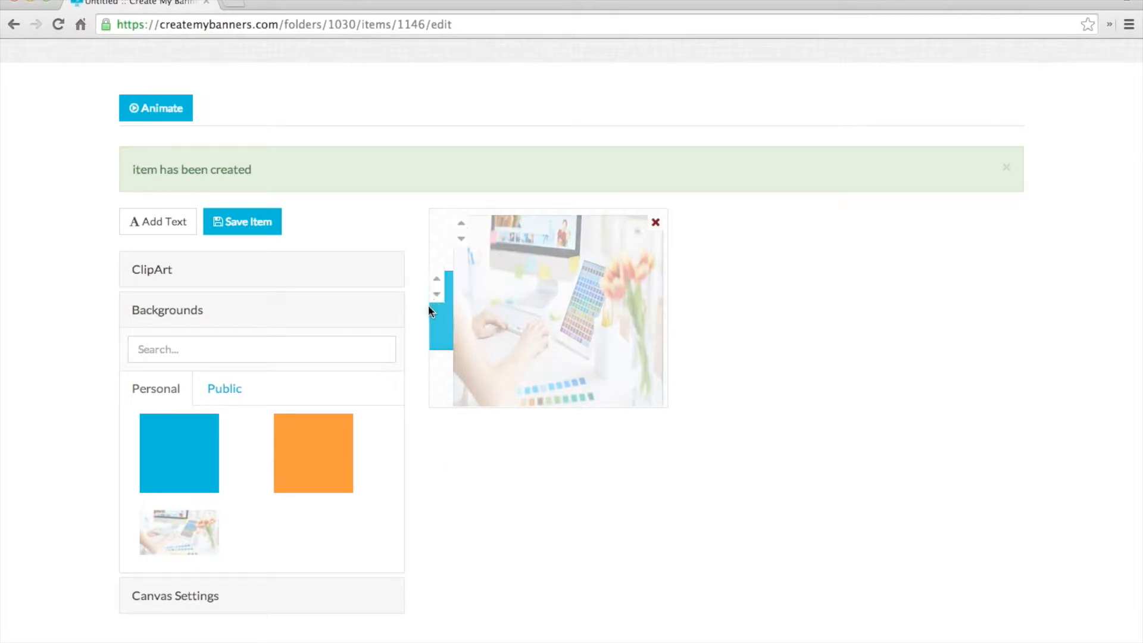
pyautogui.click(436, 282)
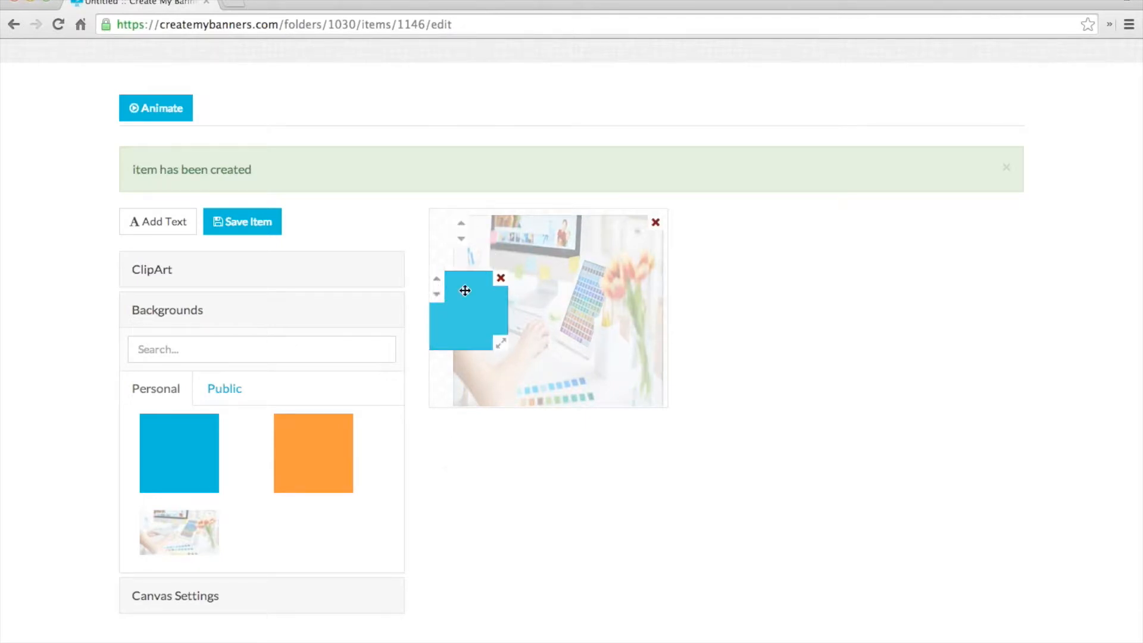
# - Try enlarging and repositioning the blue background over the photo, and delete it from the canvas
pyautogui.moveTo(487, 304); pyautogui.dragTo(533, 295)
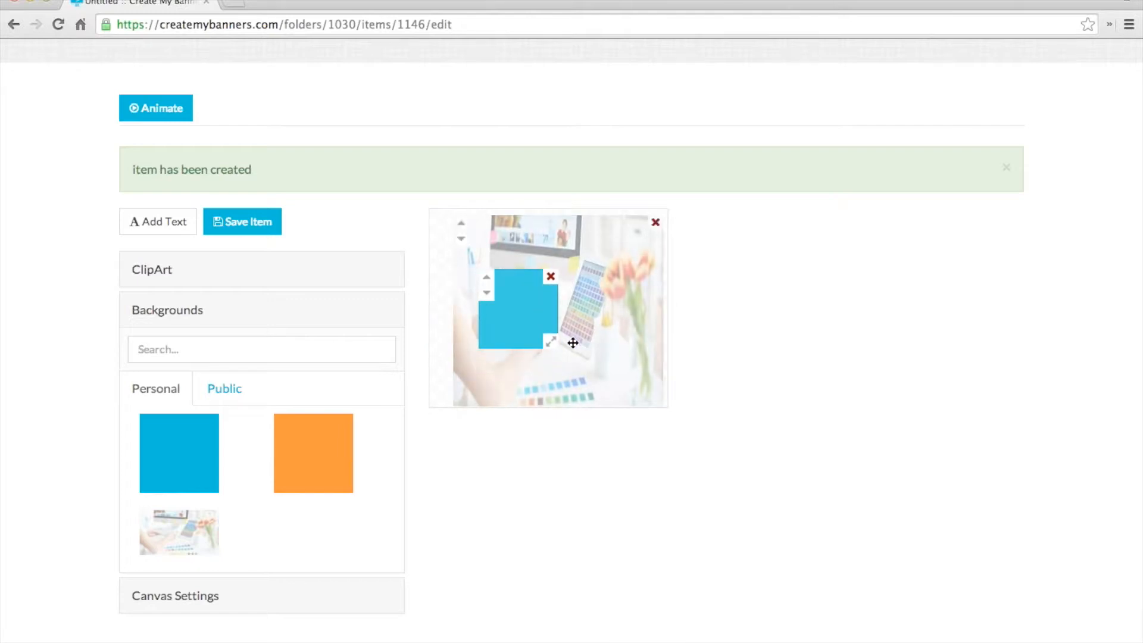
pyautogui.moveTo(558, 340); pyautogui.dragTo(591, 364)
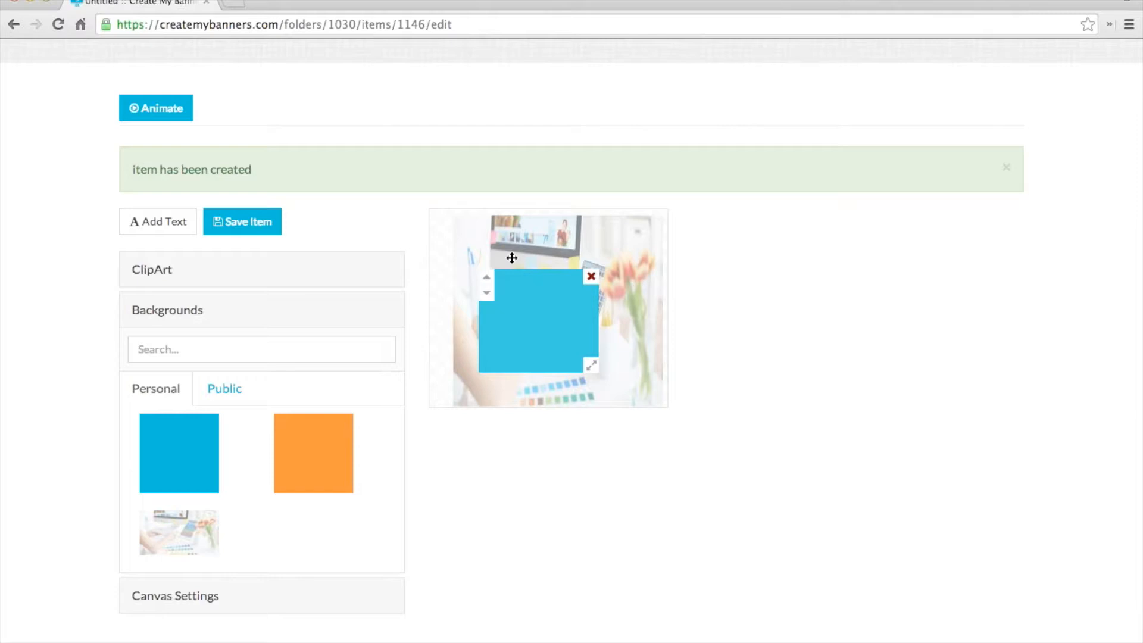
pyautogui.moveTo(522, 298); pyautogui.dragTo(504, 307)
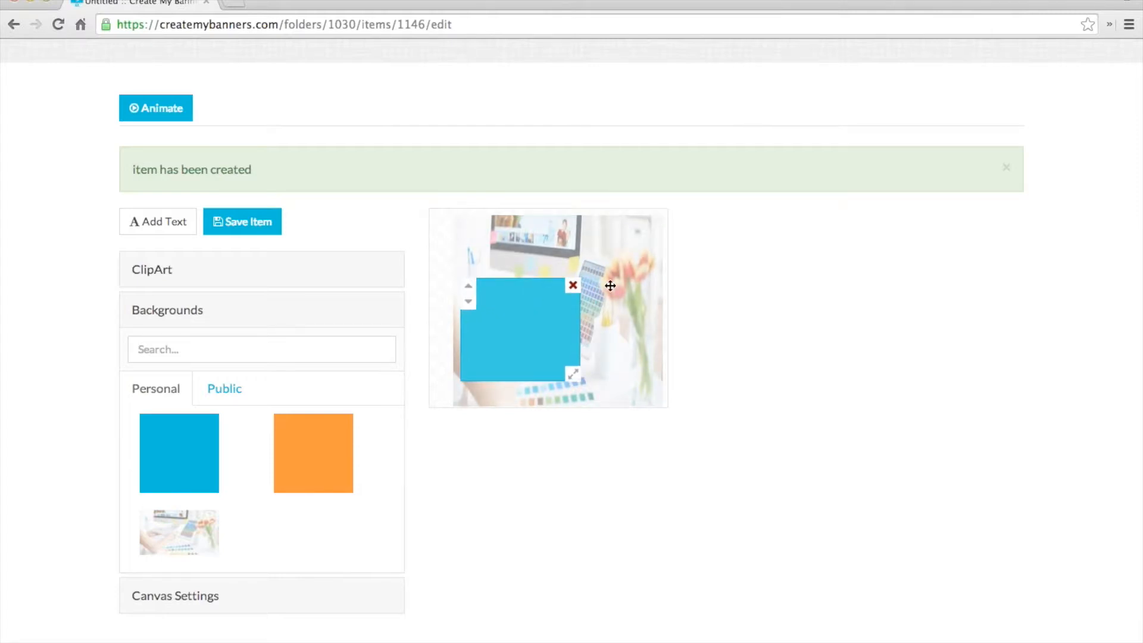
pyautogui.click(649, 262)
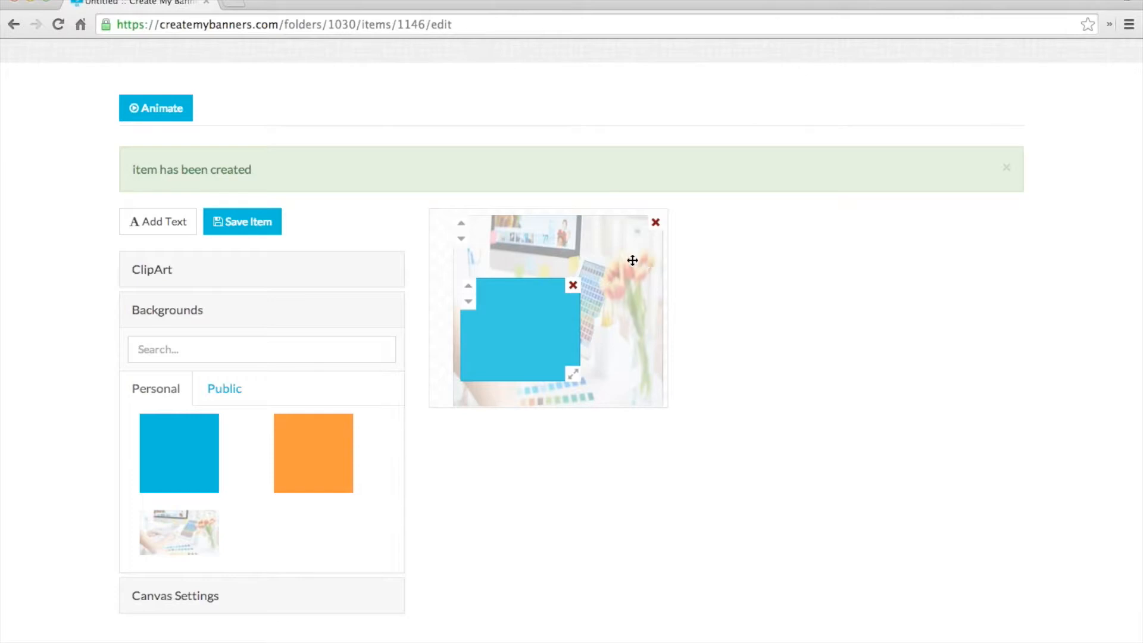
pyautogui.click(573, 286)
pyautogui.scroll(-1, 574, 289)
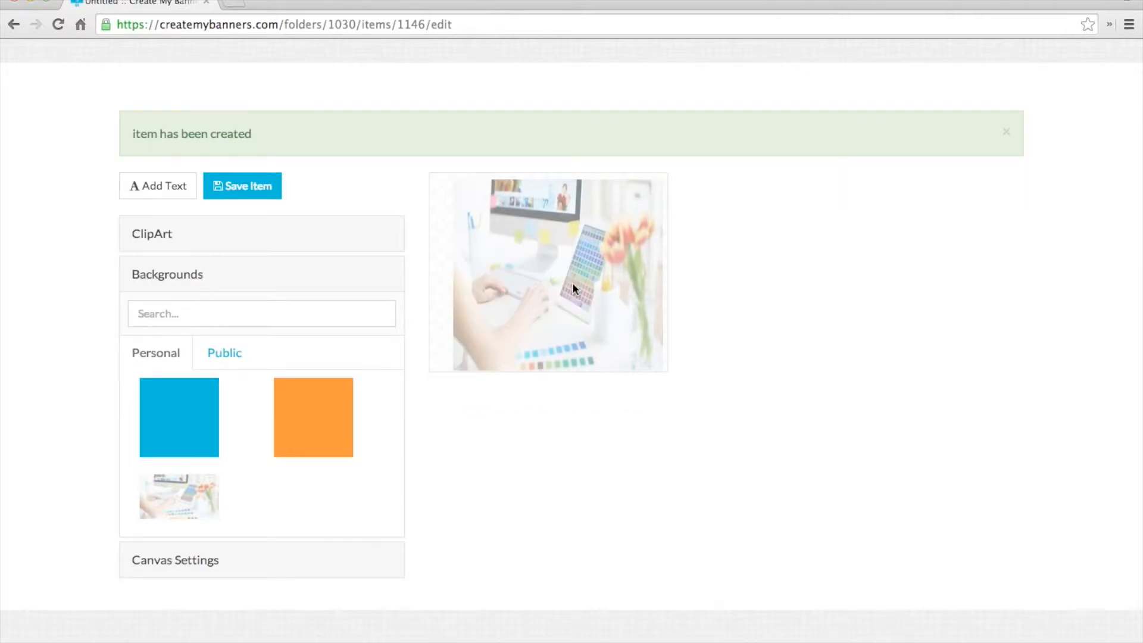
# - Reposition and enlarge the desk photo so that it fills the whole canvas
pyautogui.moveTo(593, 278)
pyautogui.moveTo(593, 279); pyautogui.dragTo(563, 250)
pyautogui.moveTo(632, 398); pyautogui.dragTo(680, 441)
pyautogui.moveTo(571, 311); pyautogui.dragTo(566, 275)
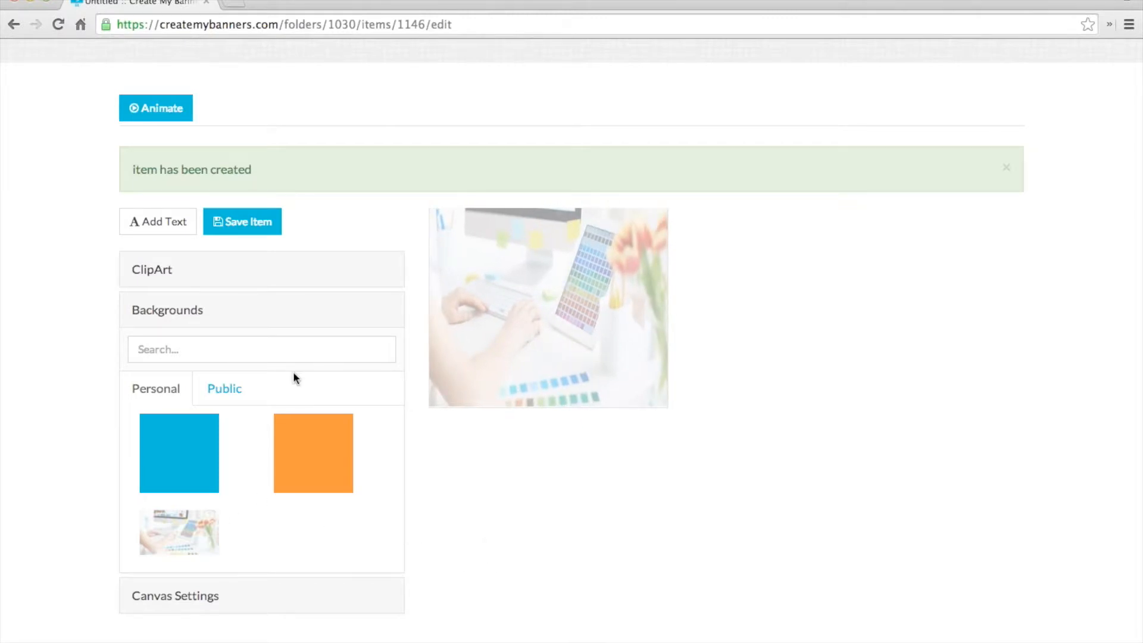
# - Add the orange background as a full-width strip along the bottom of the banner
pyautogui.click(308, 451)
pyautogui.moveTo(546, 319); pyautogui.dragTo(613, 403)
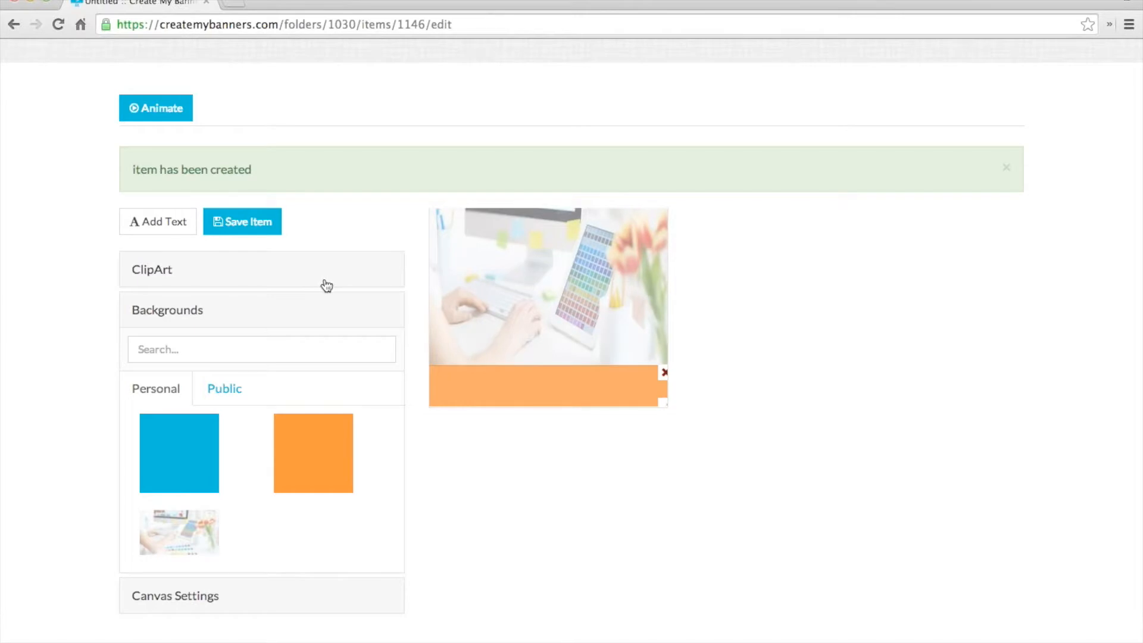
# - Add the stacked Create My Banners logo from the personal ClipArt, enlarged and centred just above the orange strip
pyautogui.click(175, 274)
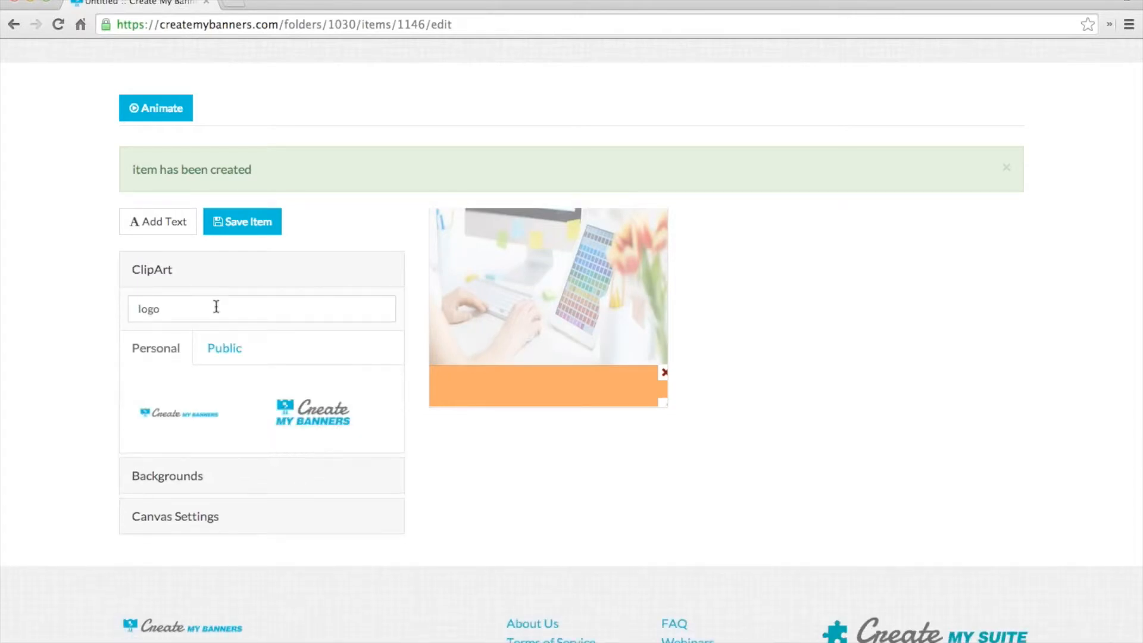
pyautogui.click(324, 408)
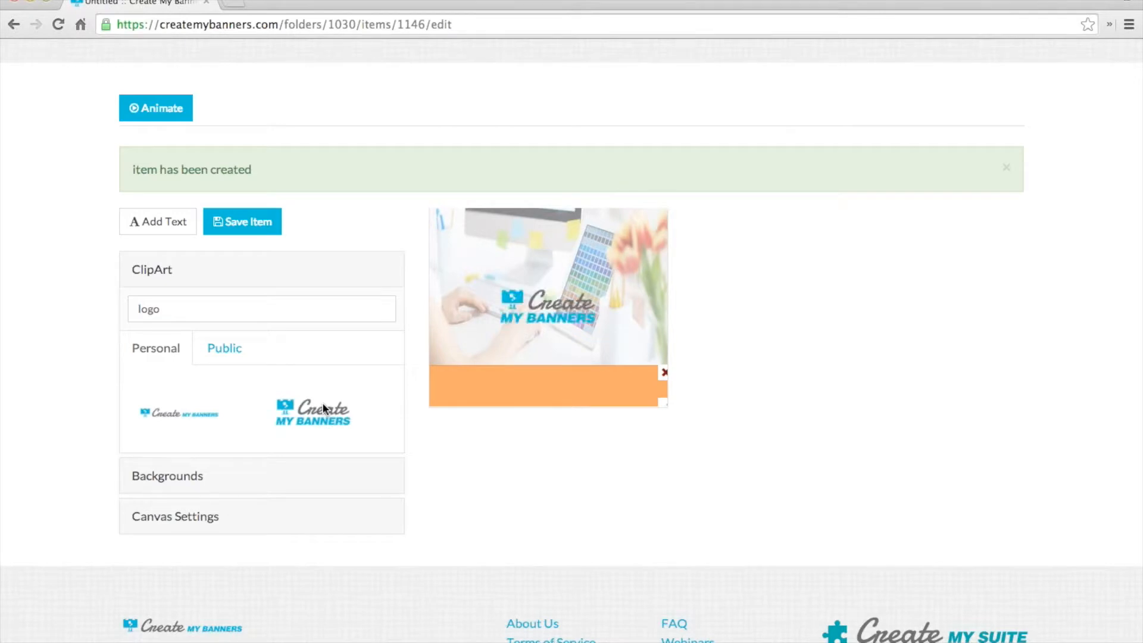
pyautogui.moveTo(543, 244); pyautogui.dragTo(645, 354)
pyautogui.moveTo(572, 298); pyautogui.dragTo(561, 320)
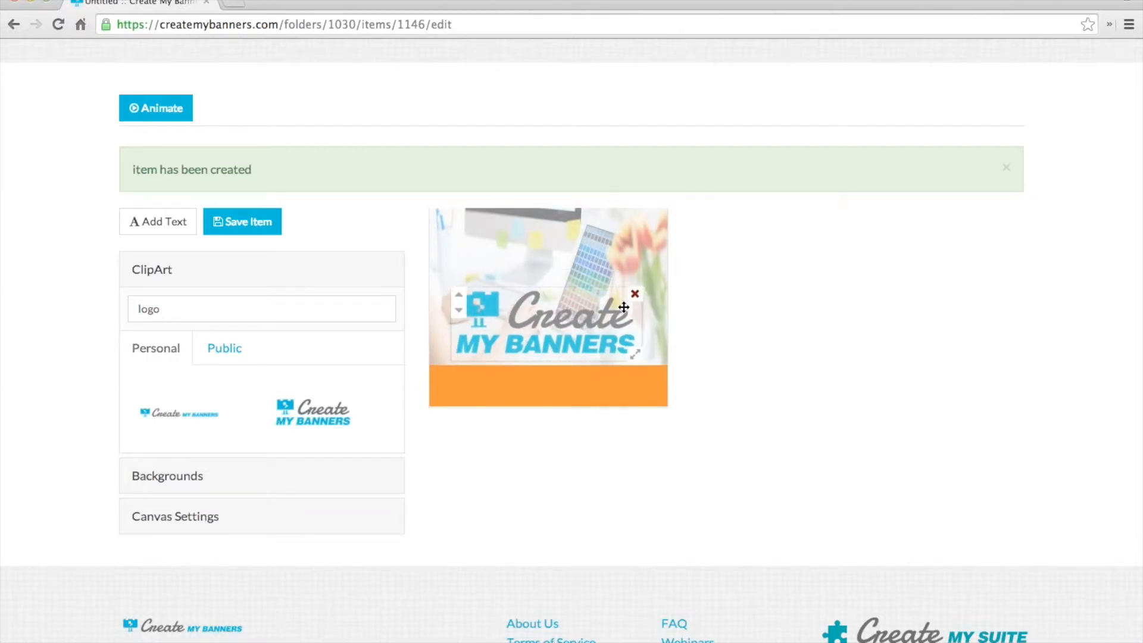
pyautogui.click(291, 270)
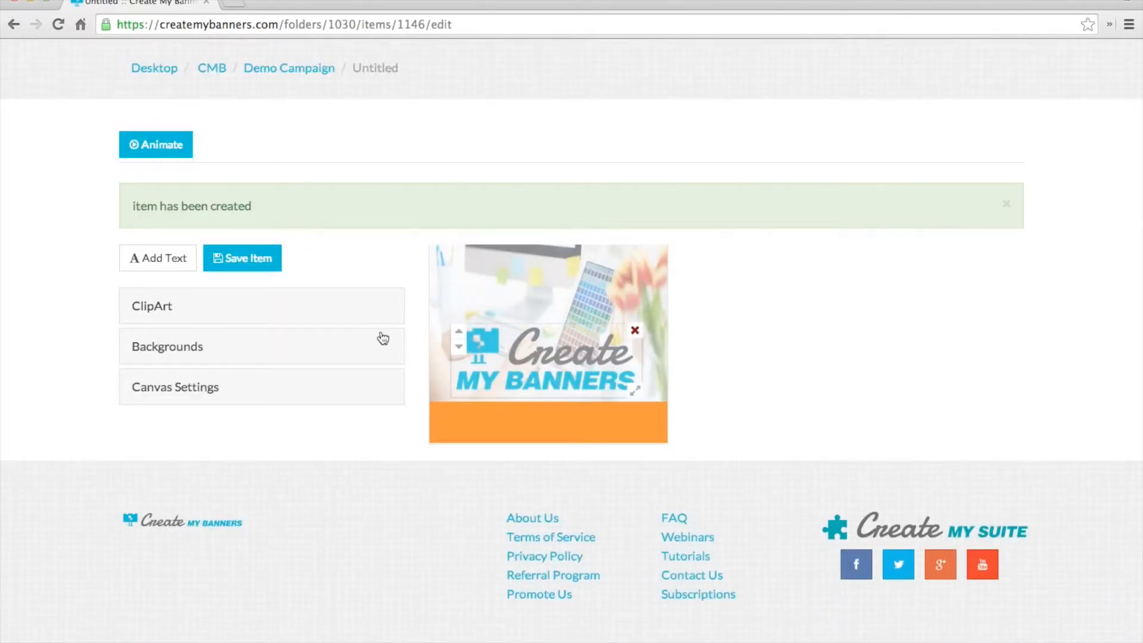
pyautogui.click(176, 262)
pyautogui.moveTo(551, 333); pyautogui.dragTo(539, 432)
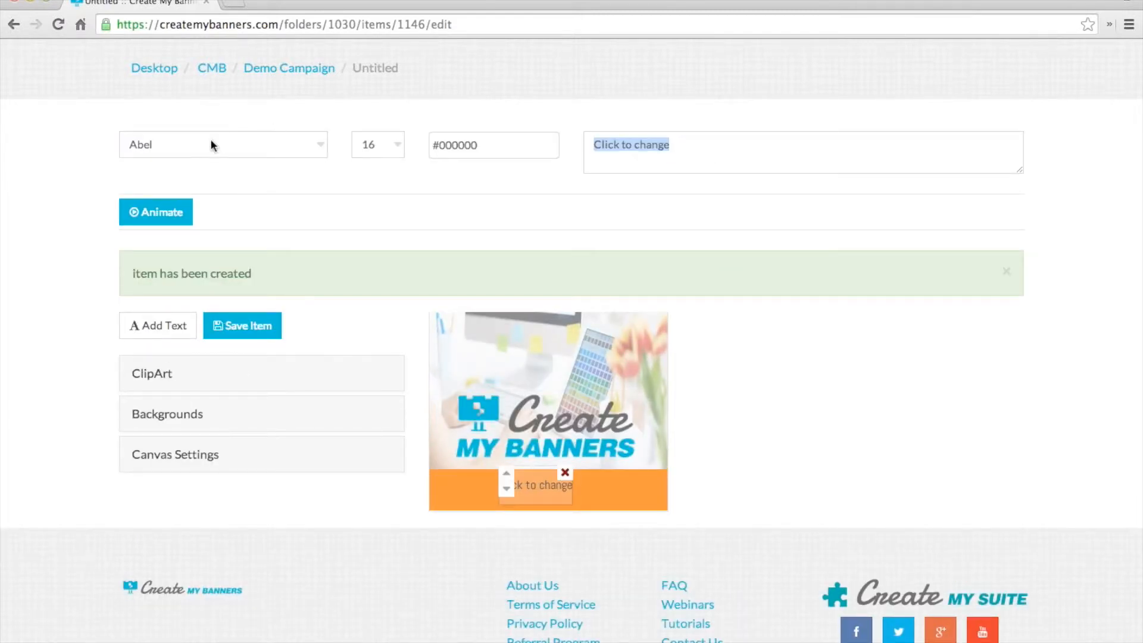
pyautogui.click(734, 148)
pyautogui.tripleClick(638, 142)
pyautogui.write('www.cre')
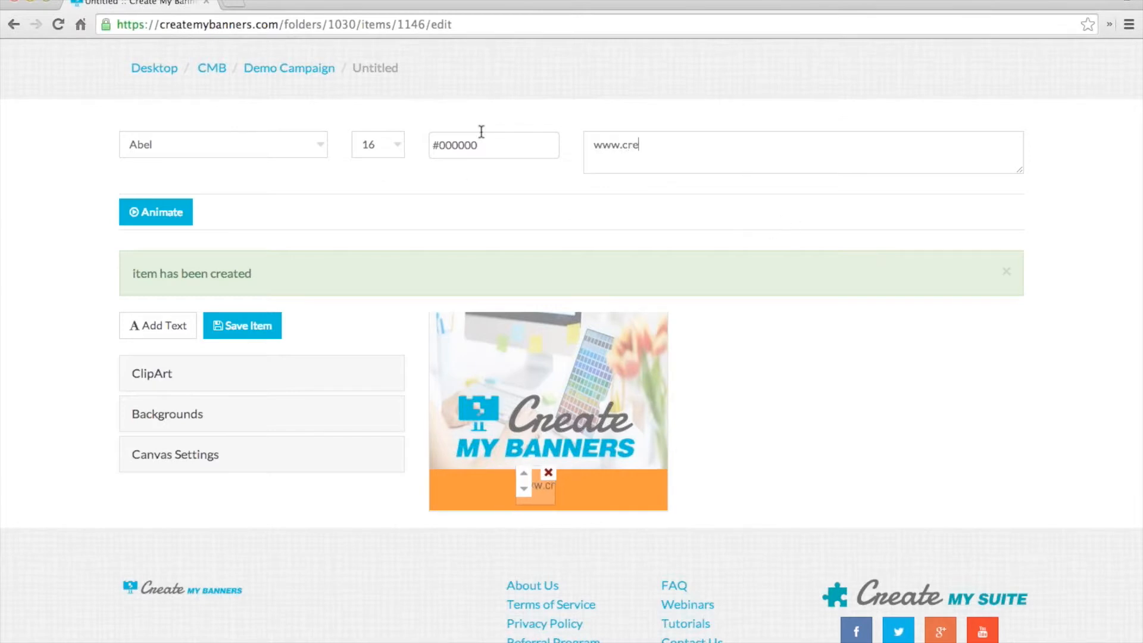
pyautogui.write('atemy')
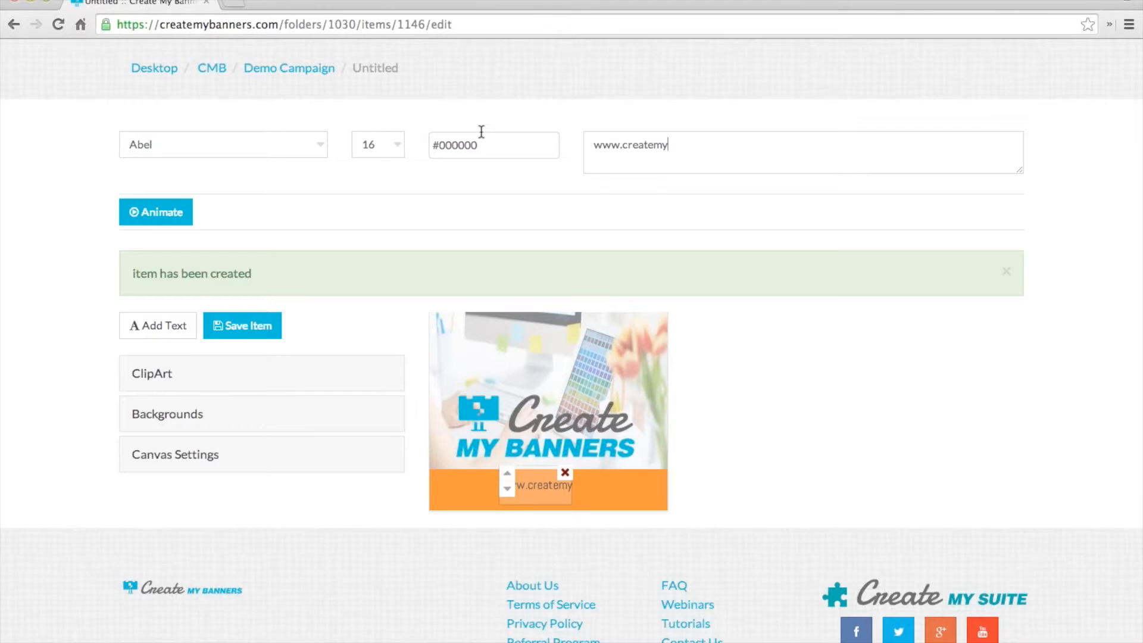
pyautogui.write('suit')
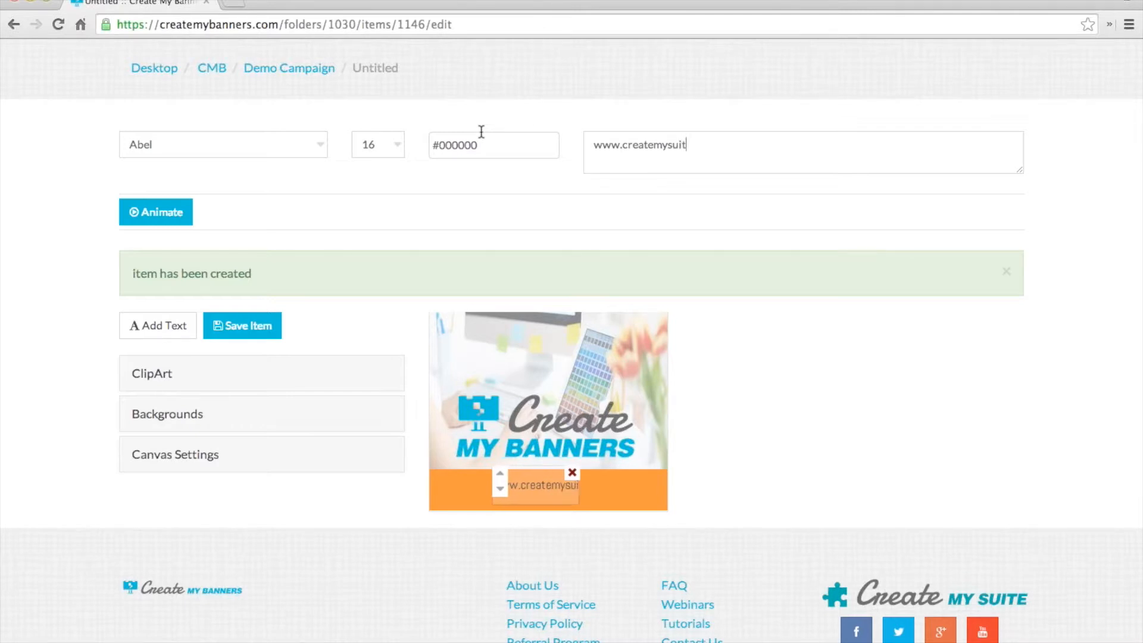
pyautogui.write('e.com')
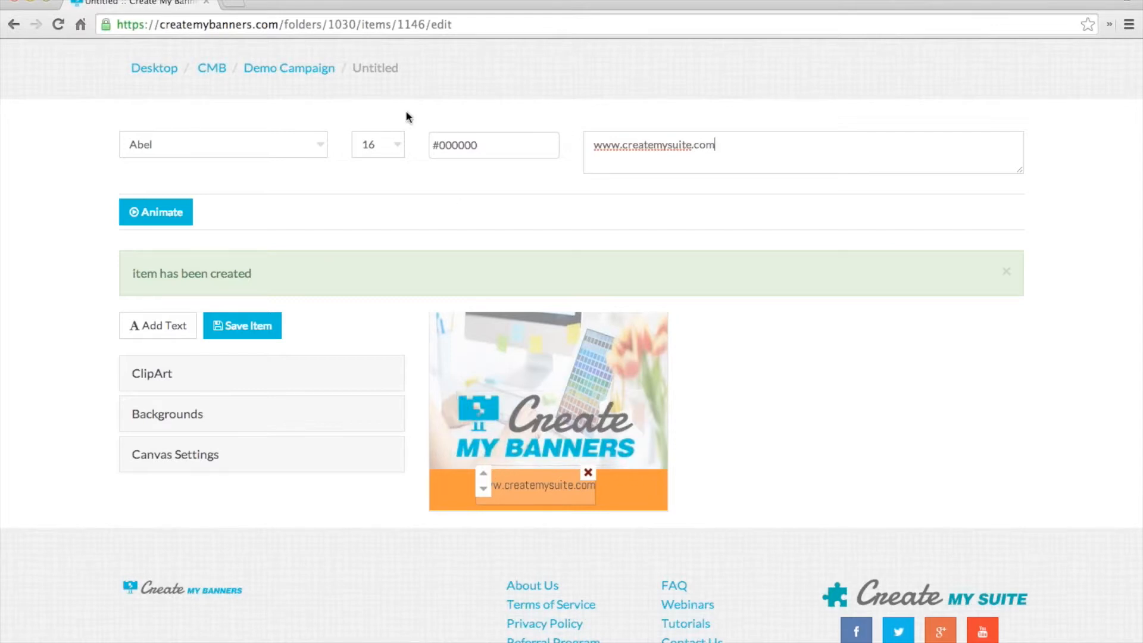
# - Set the website text's colour to white, rgba(255,255,255,1)
pyautogui.click(463, 146)
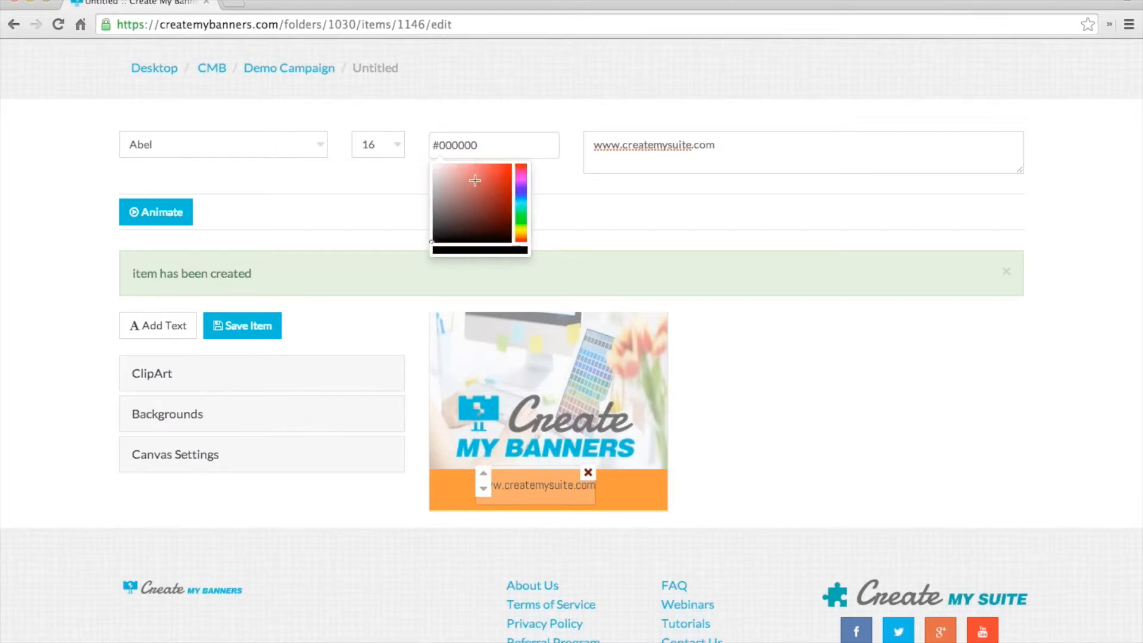
pyautogui.moveTo(476, 169); pyautogui.dragTo(427, 159)
pyautogui.click(393, 171)
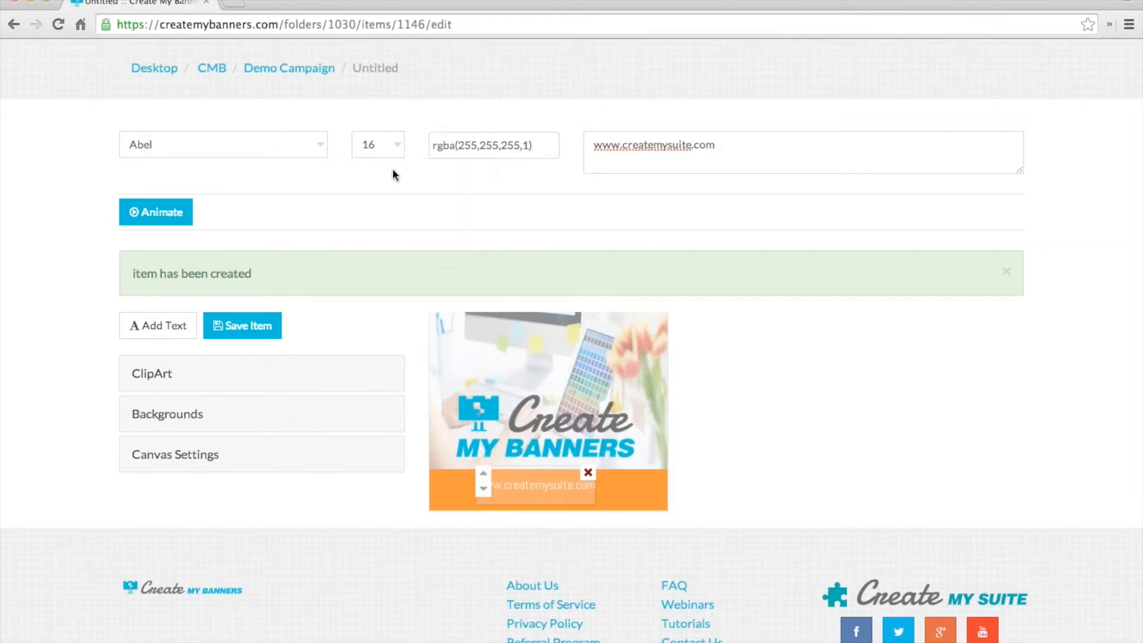
# - Change the website text's font to Arial, Sans-serif
pyautogui.click(288, 145)
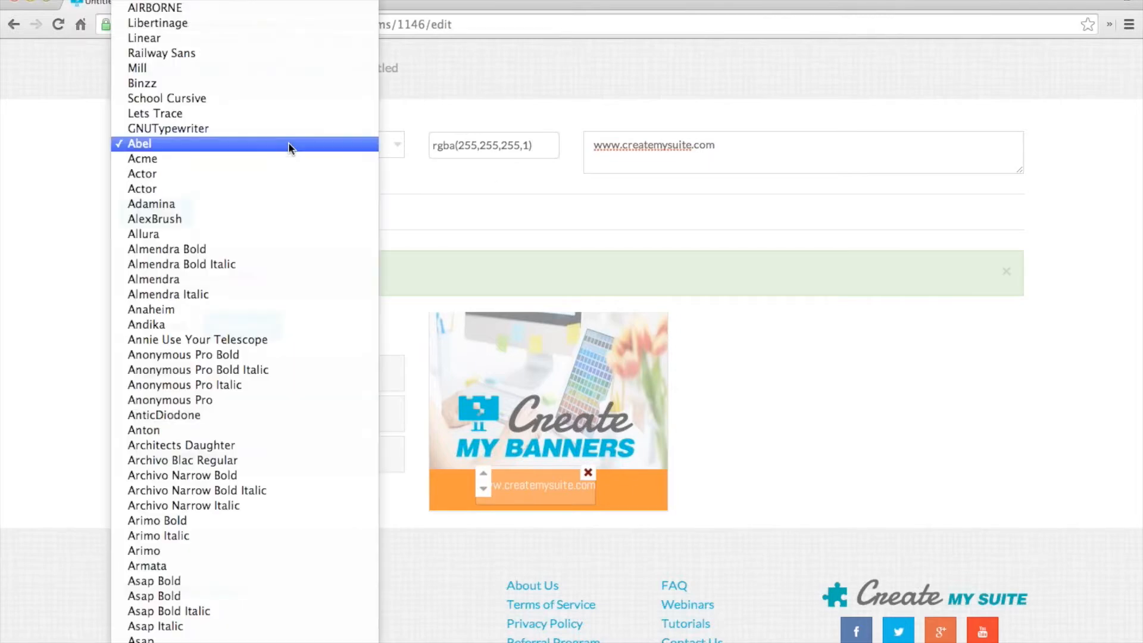
pyautogui.scroll(-1, 260, 158)
pyautogui.scroll(-20, 260, 158)
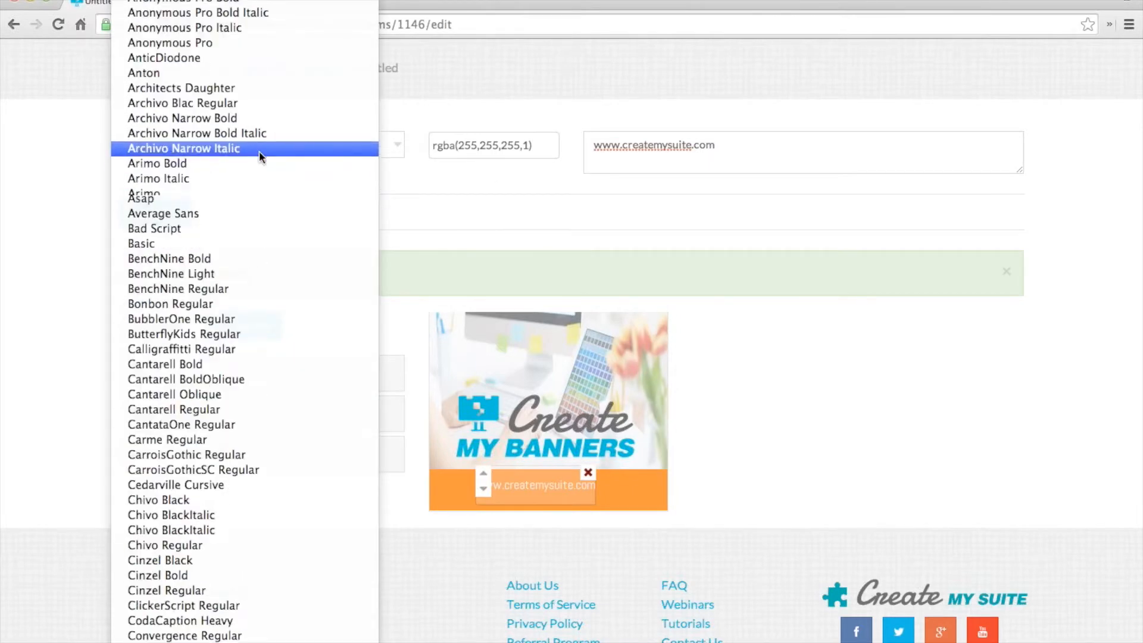
pyautogui.scroll(-20, 259, 151)
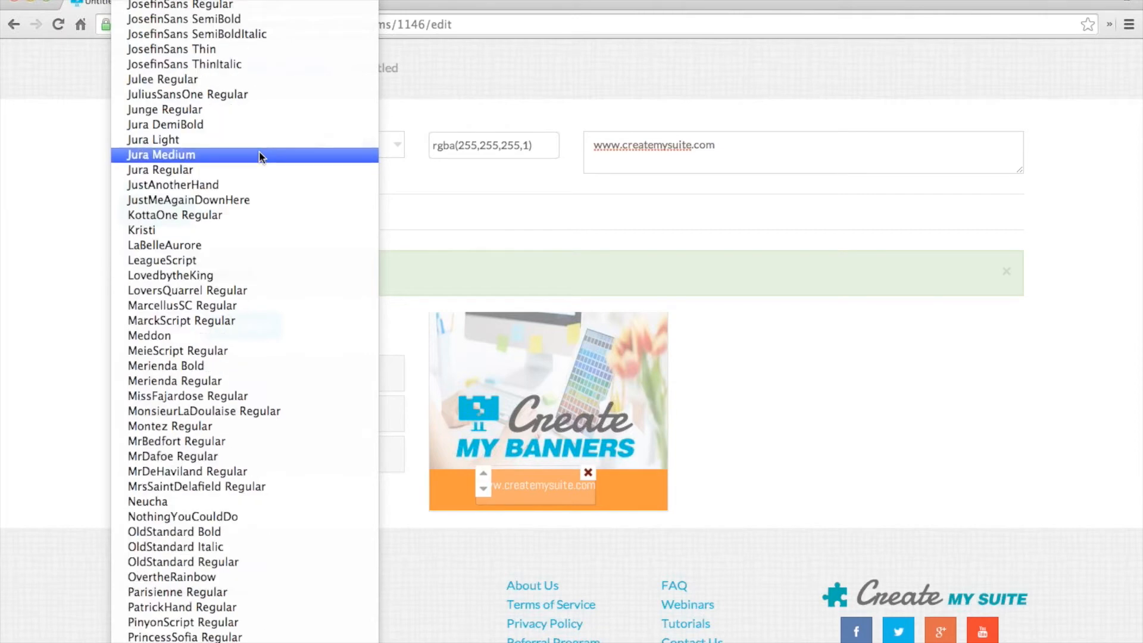
pyautogui.scroll(20, 259, 155)
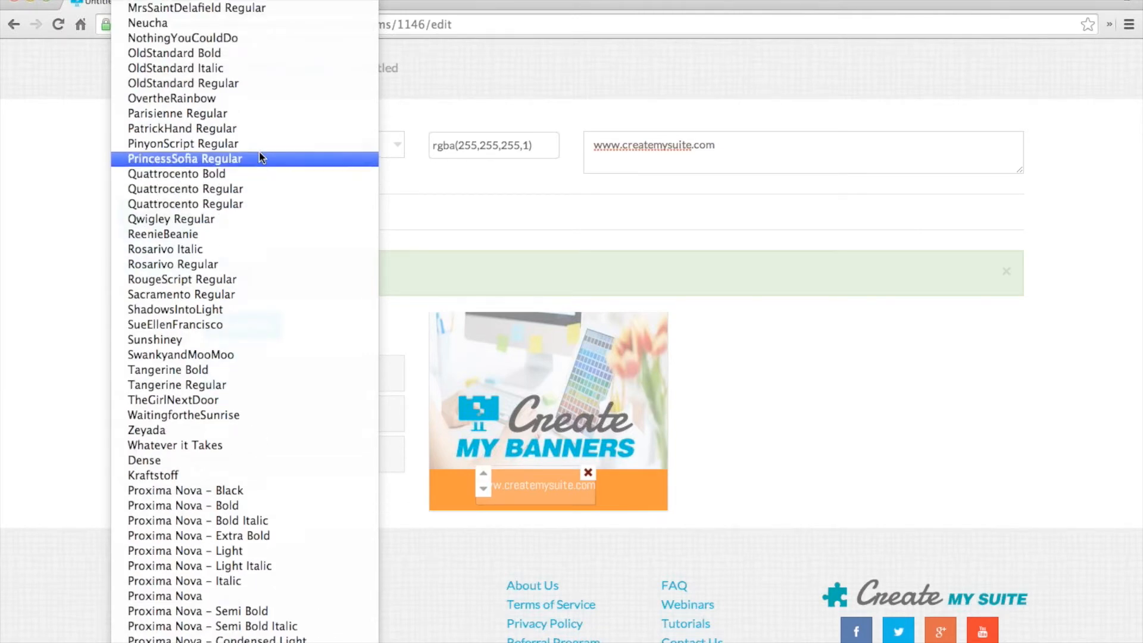
pyautogui.scroll(20, 259, 152)
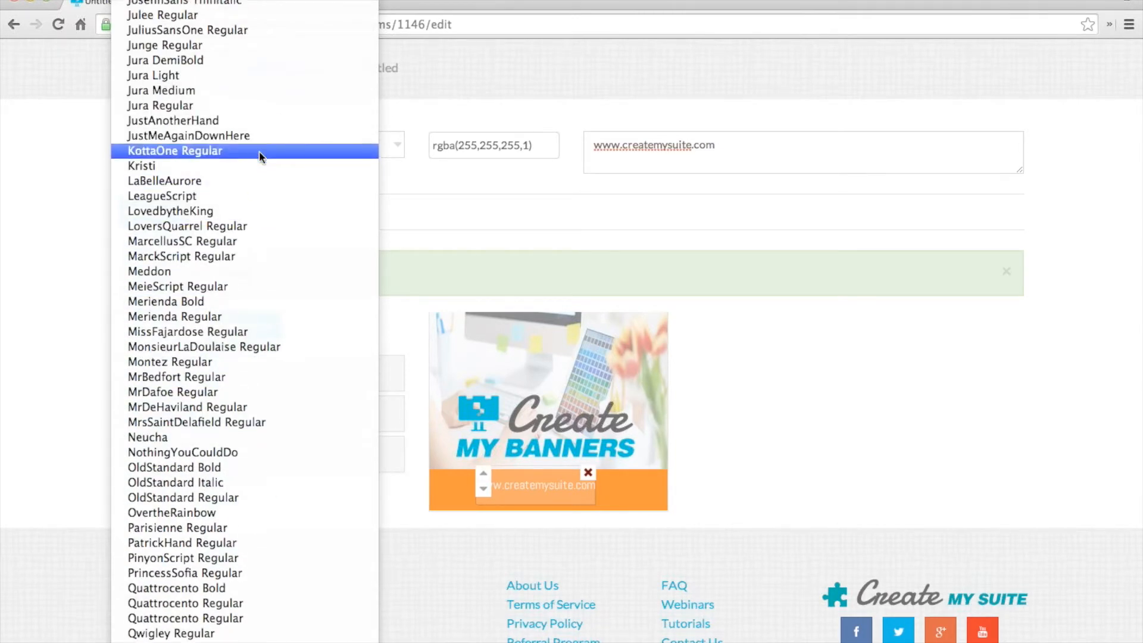
pyautogui.scroll(20, 259, 152)
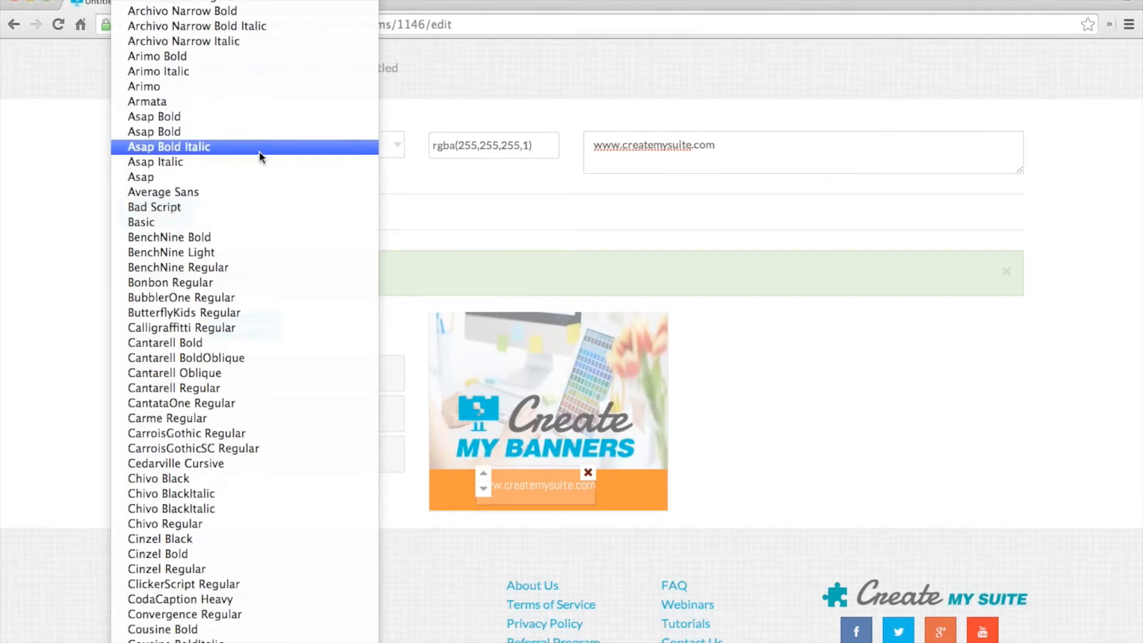
pyautogui.scroll(10, 259, 154)
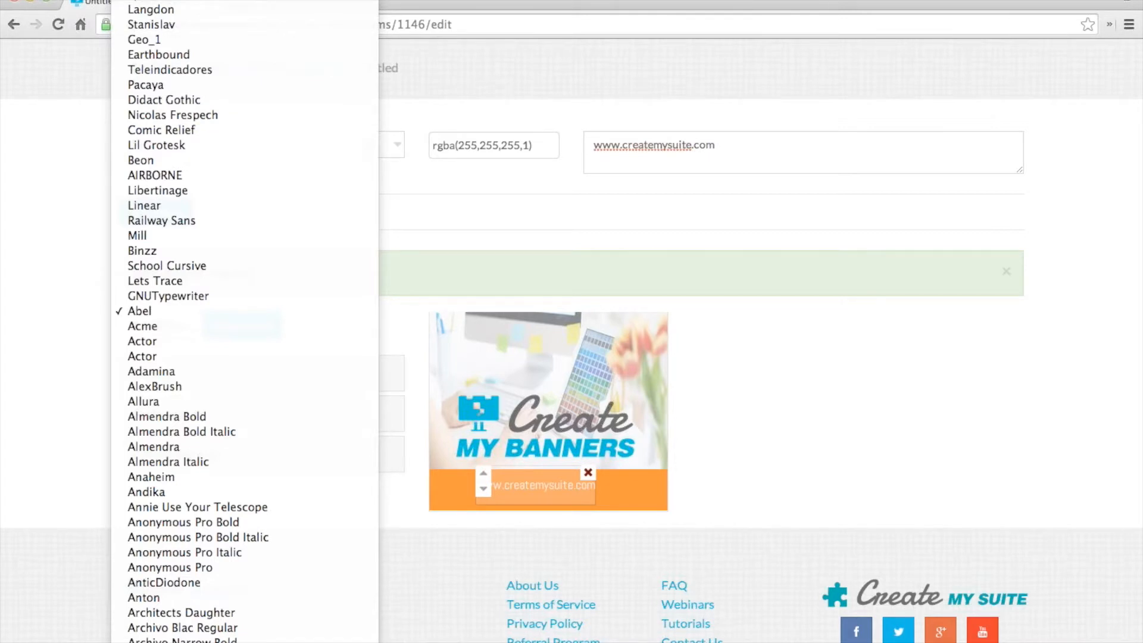
pyautogui.press('Return')
pyautogui.click(539, 424)
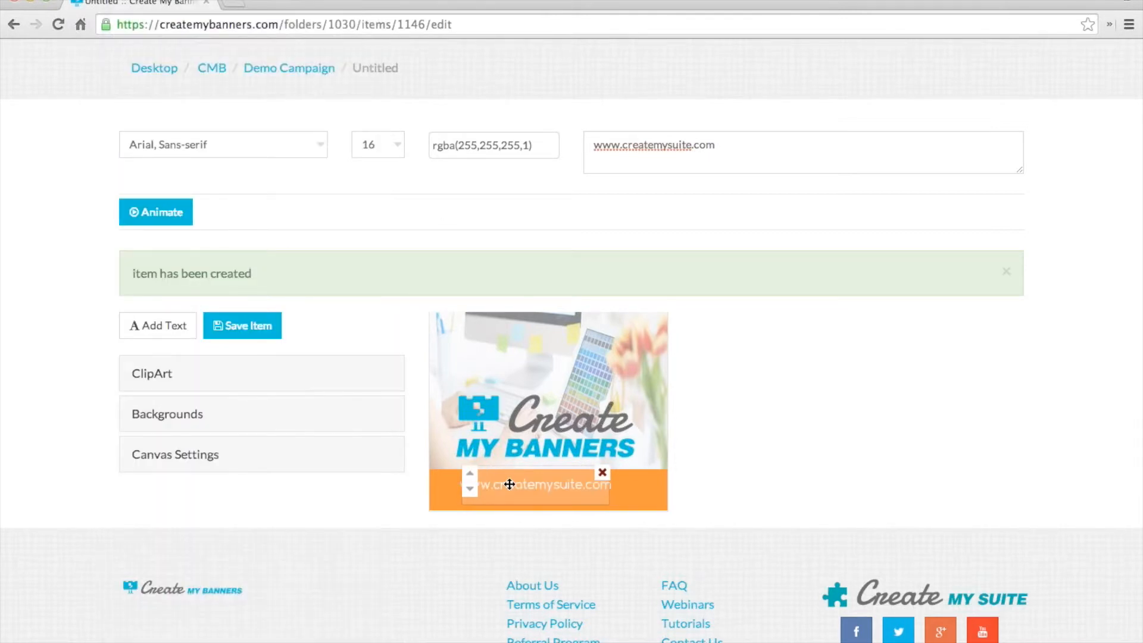
# - Set the website text's font size to 18 and centre the text on the orange strip
pyautogui.click(394, 145)
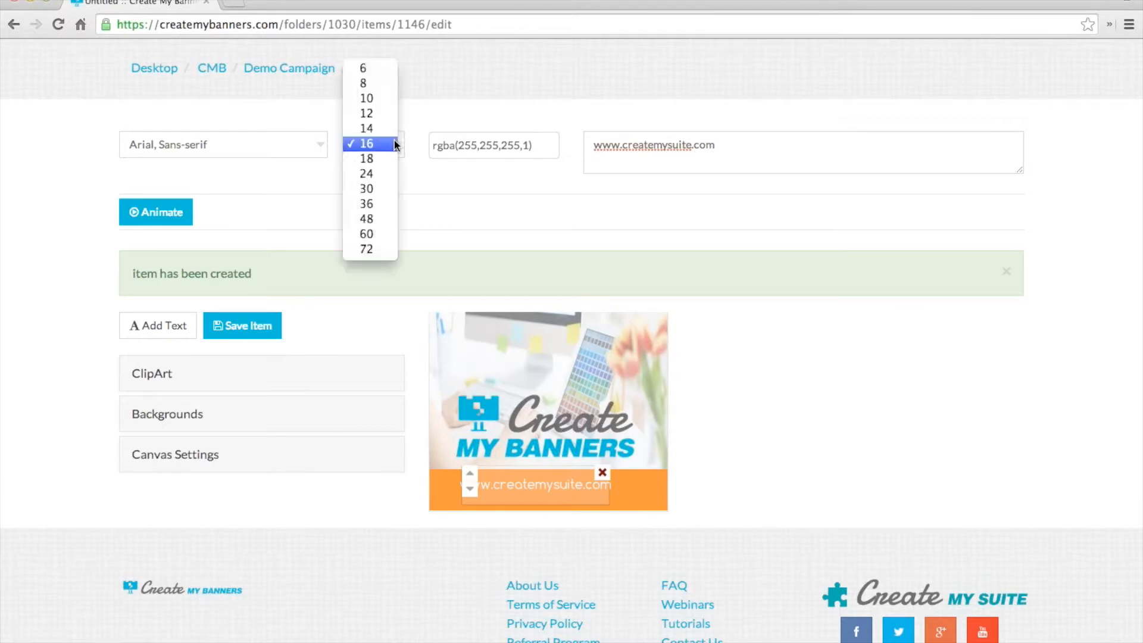
pyautogui.click(378, 189)
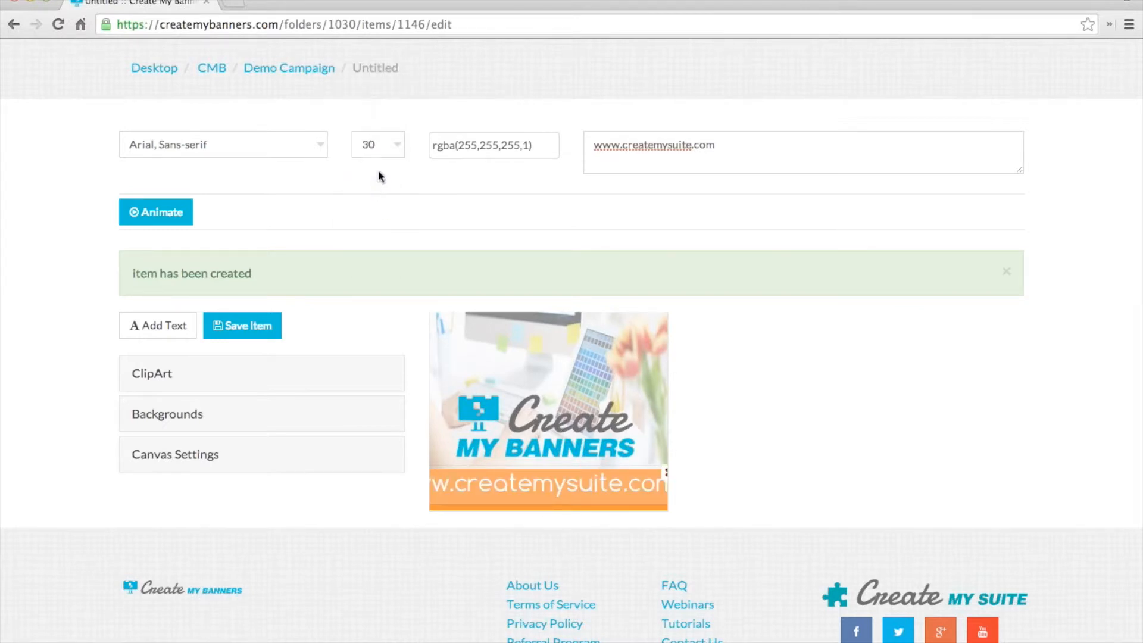
pyautogui.click(398, 144)
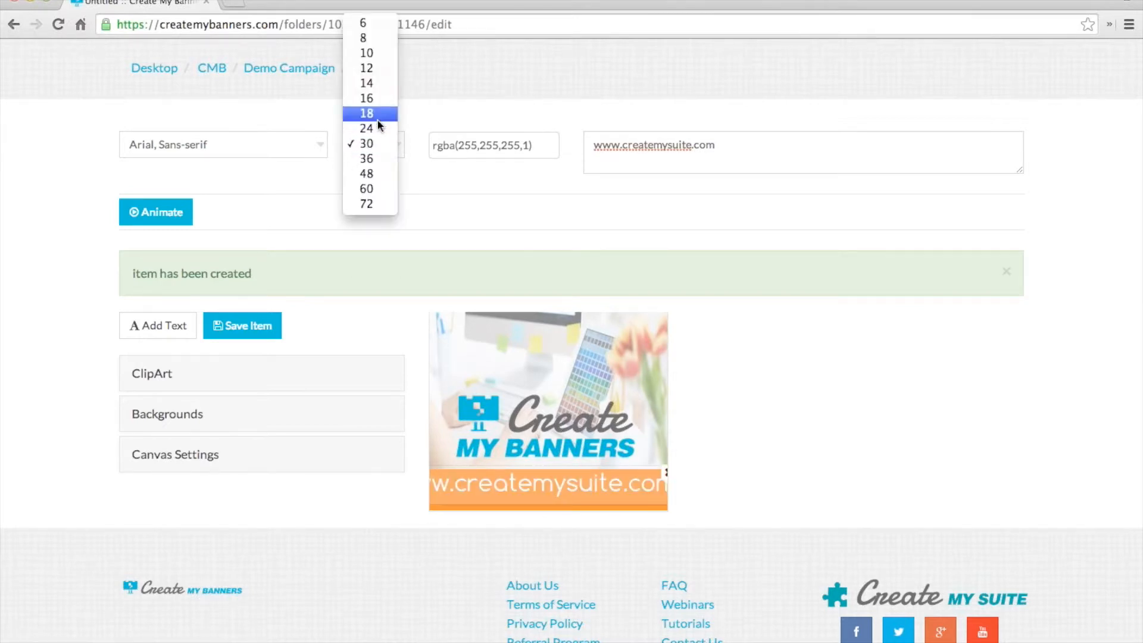
pyautogui.click(378, 118)
pyautogui.moveTo(550, 495); pyautogui.dragTo(557, 495)
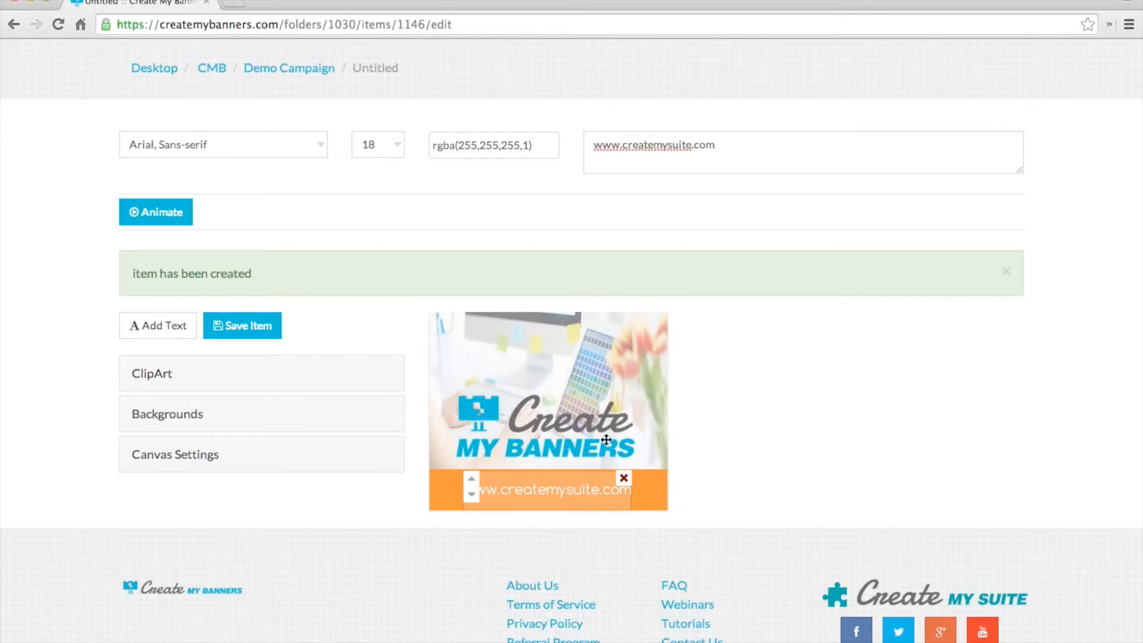
pyautogui.click(541, 483)
# - Animate the Create My Banners logo with the Flash effect, a duration of 3 sec and a delay of 1 sec
pyautogui.click(559, 461)
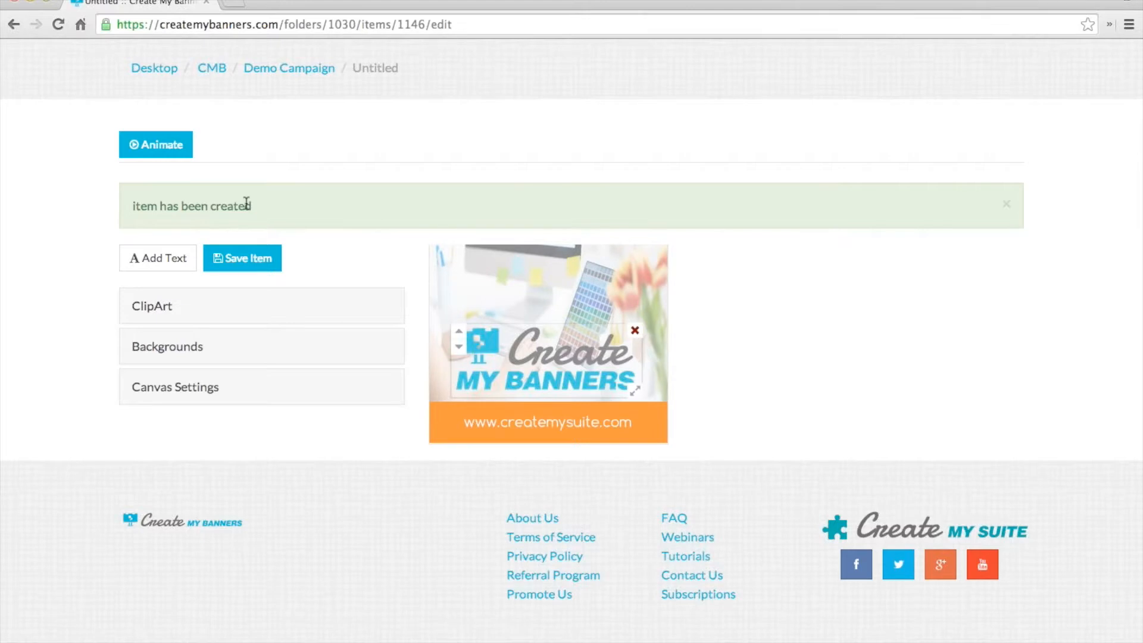
pyautogui.click(166, 144)
pyautogui.click(382, 145)
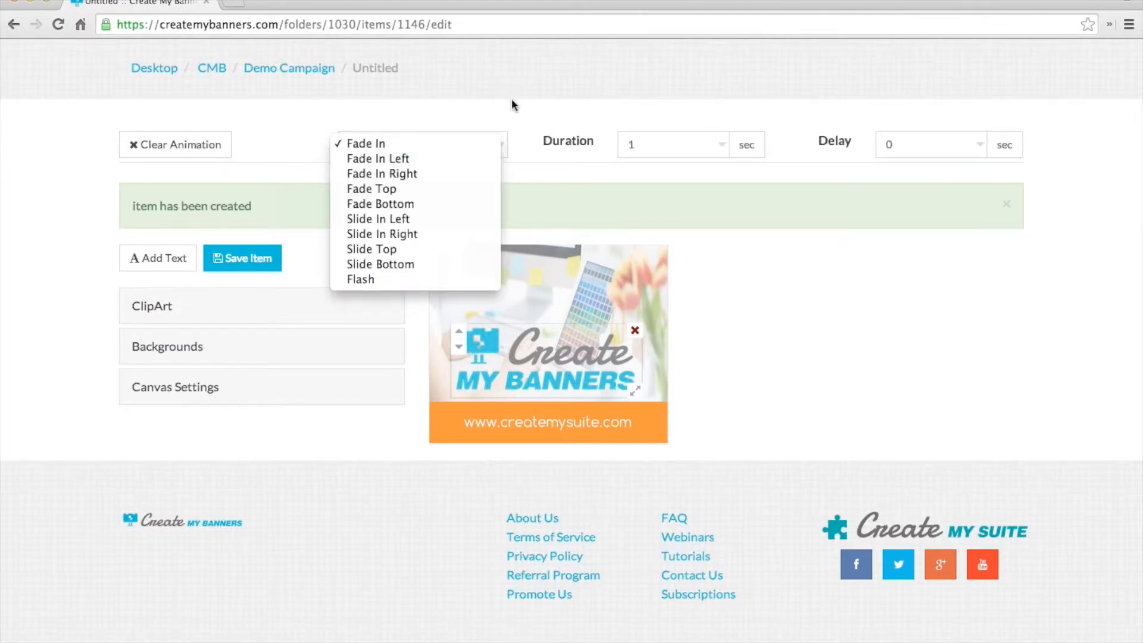
pyautogui.click(384, 280)
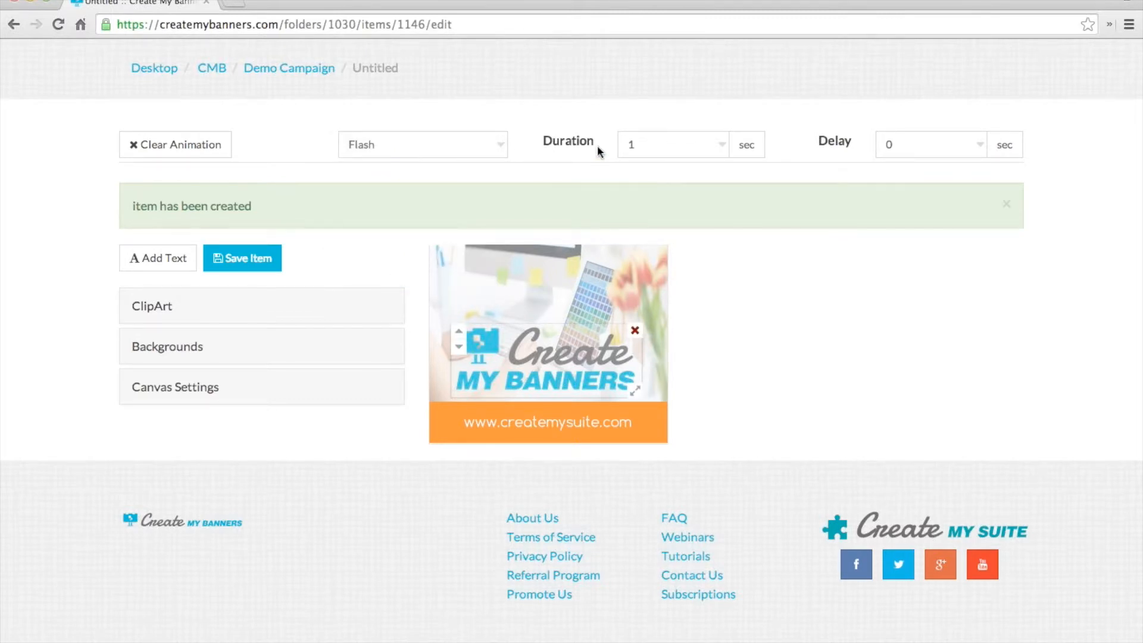
pyautogui.click(721, 142)
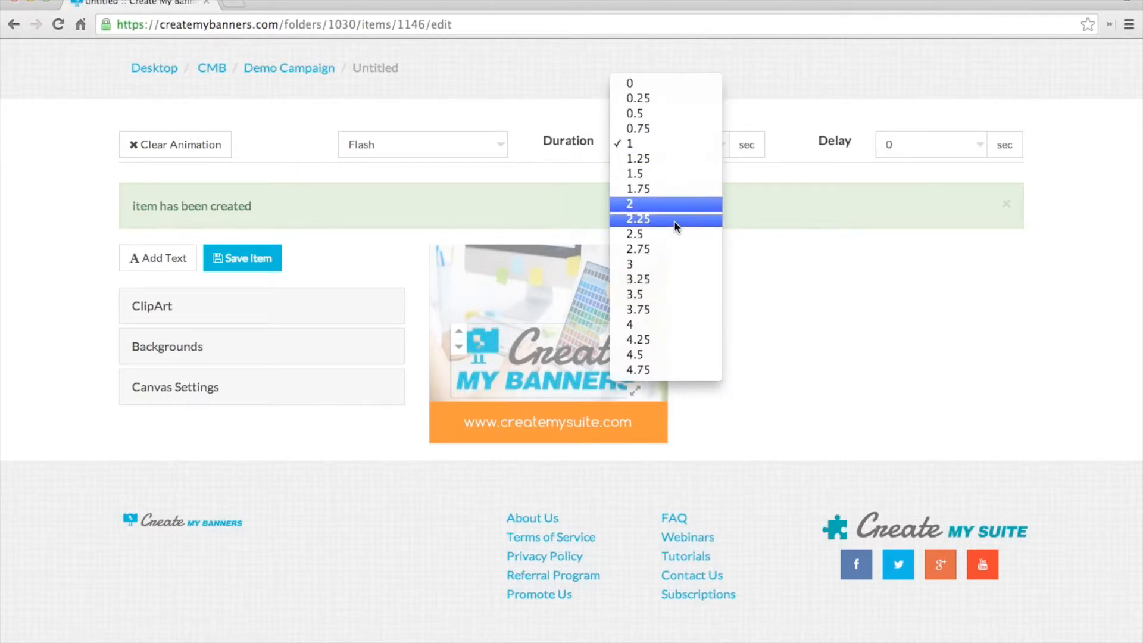
pyautogui.click(666, 262)
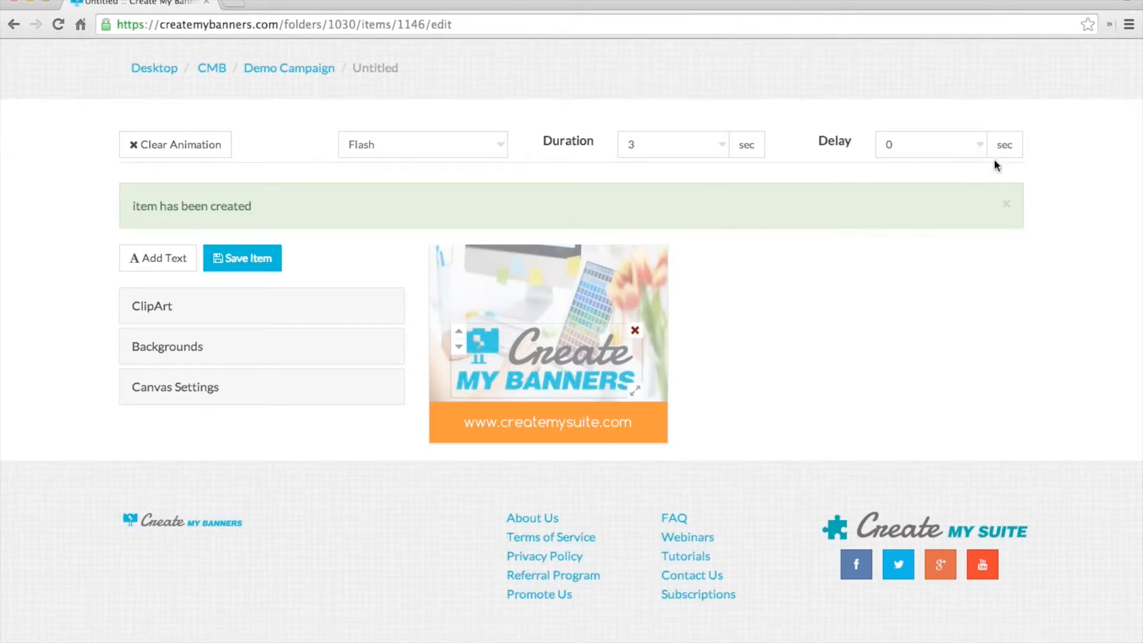
pyautogui.click(973, 145)
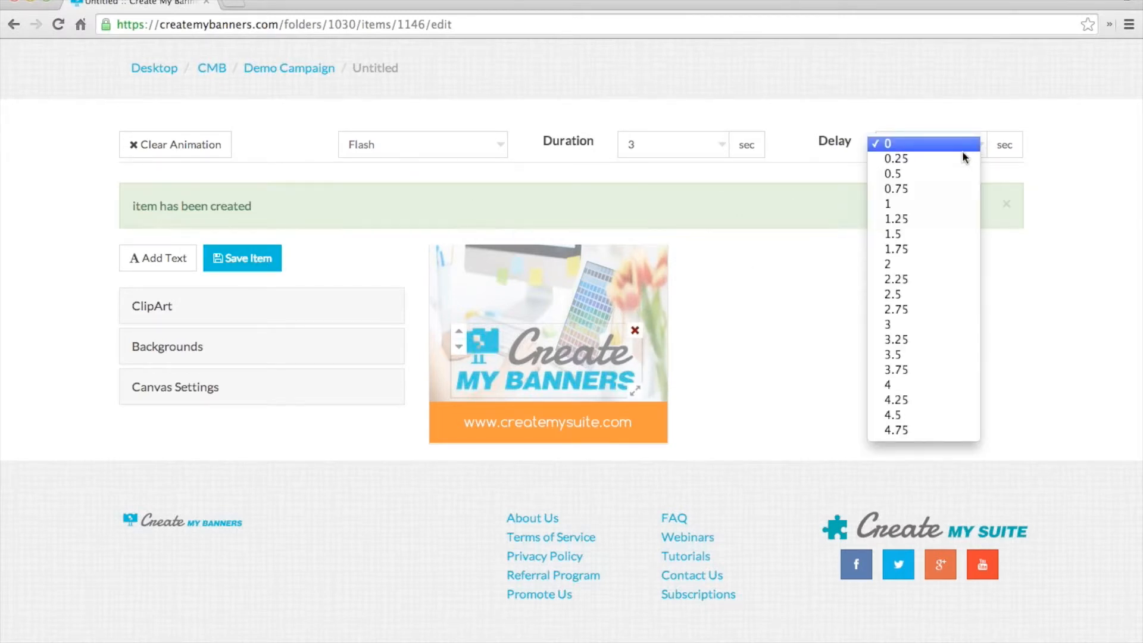
pyautogui.click(904, 203)
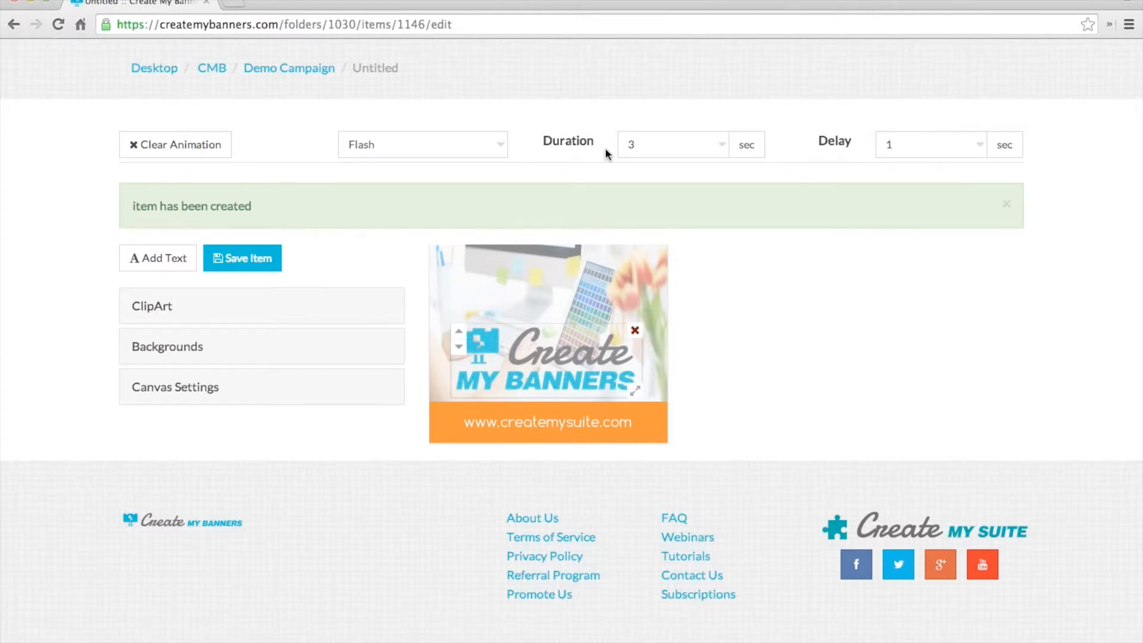
# - Save the banner, dismiss the notices and return to the Demo Campaign folder
pyautogui.click(273, 260)
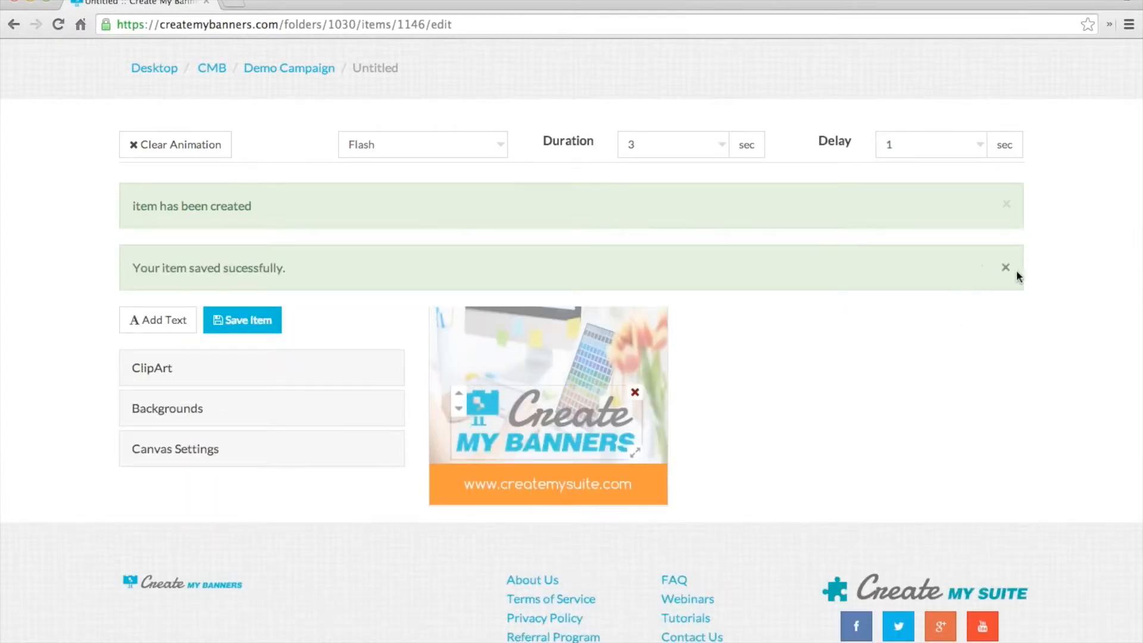
pyautogui.click(1005, 267)
pyautogui.click(1005, 205)
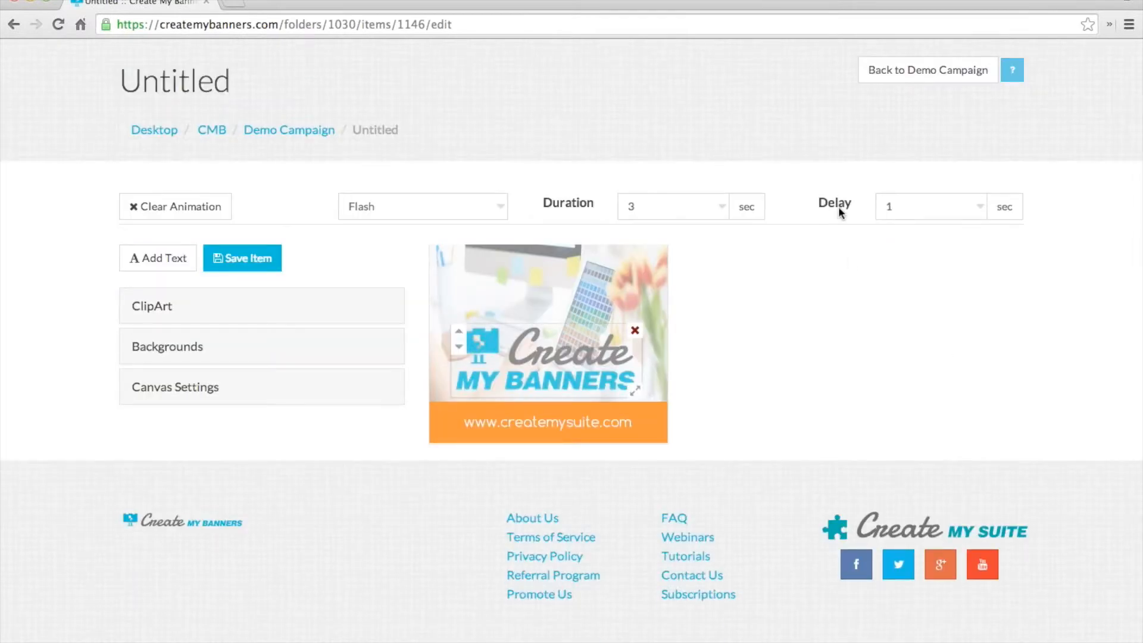
pyautogui.scroll(3, 877, 313)
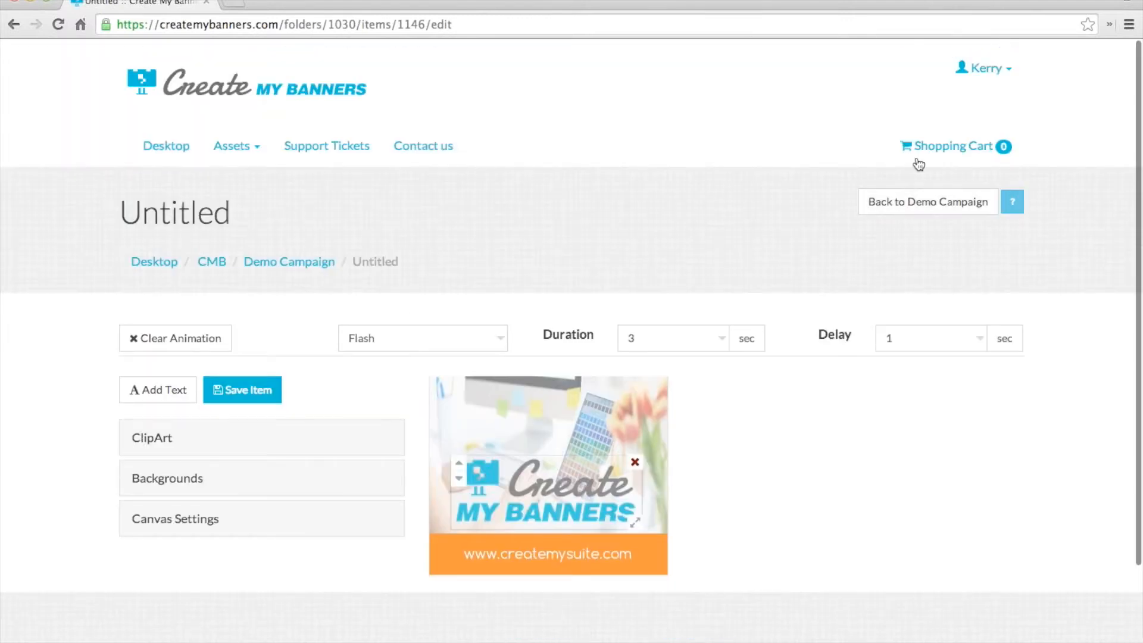
pyautogui.click(907, 203)
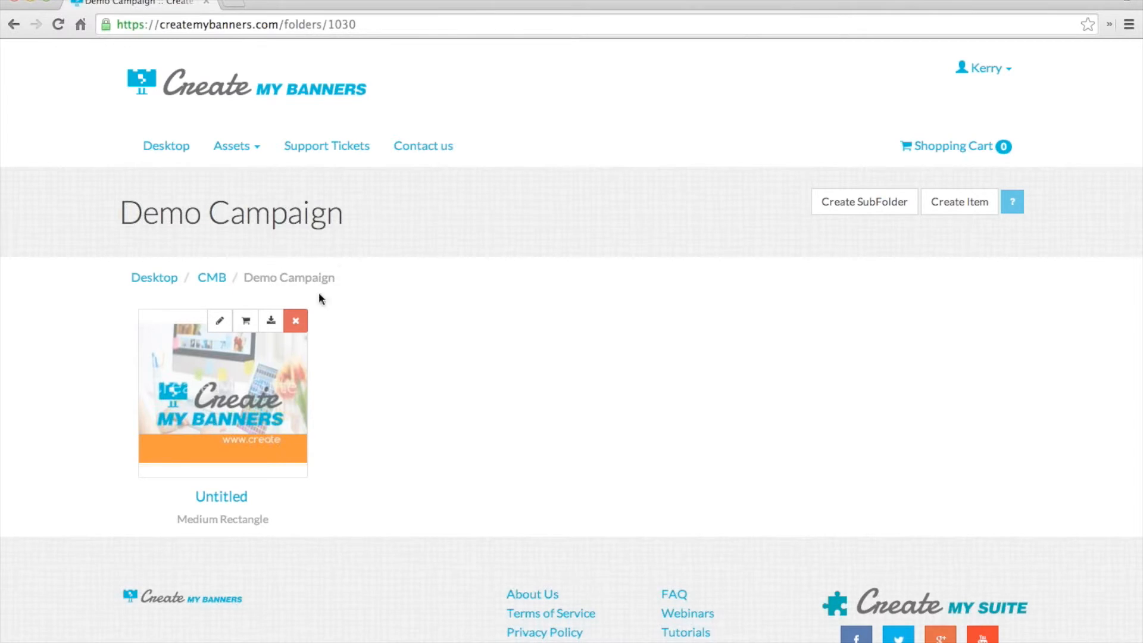
# - Download the Untitled banner in PNG format
pyautogui.scroll(-1, 621, 468)
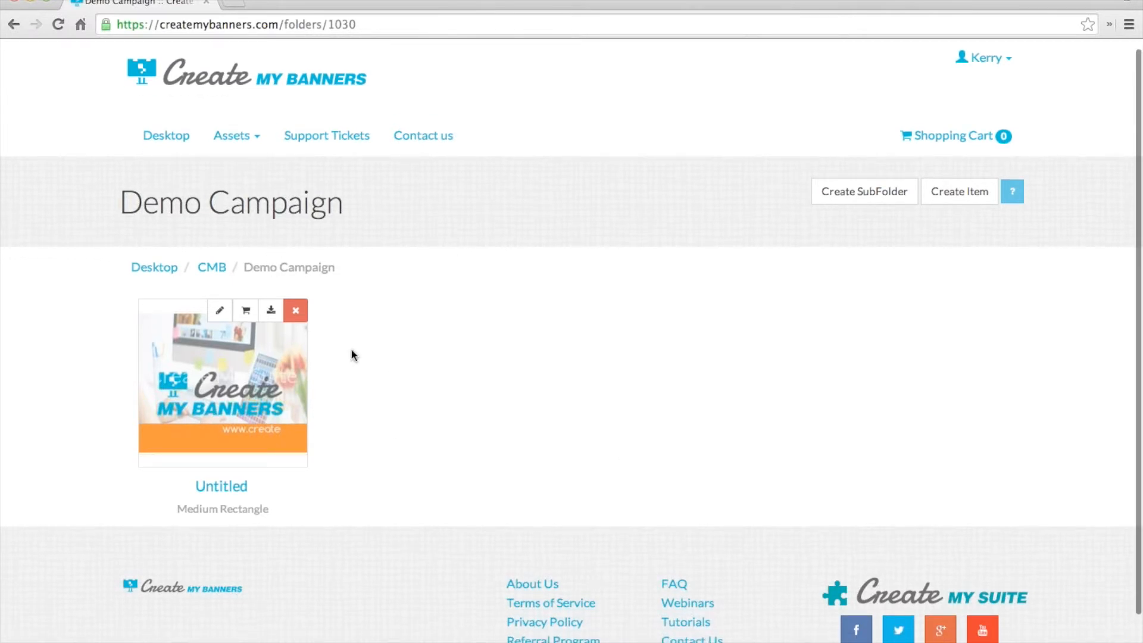
pyautogui.click(271, 314)
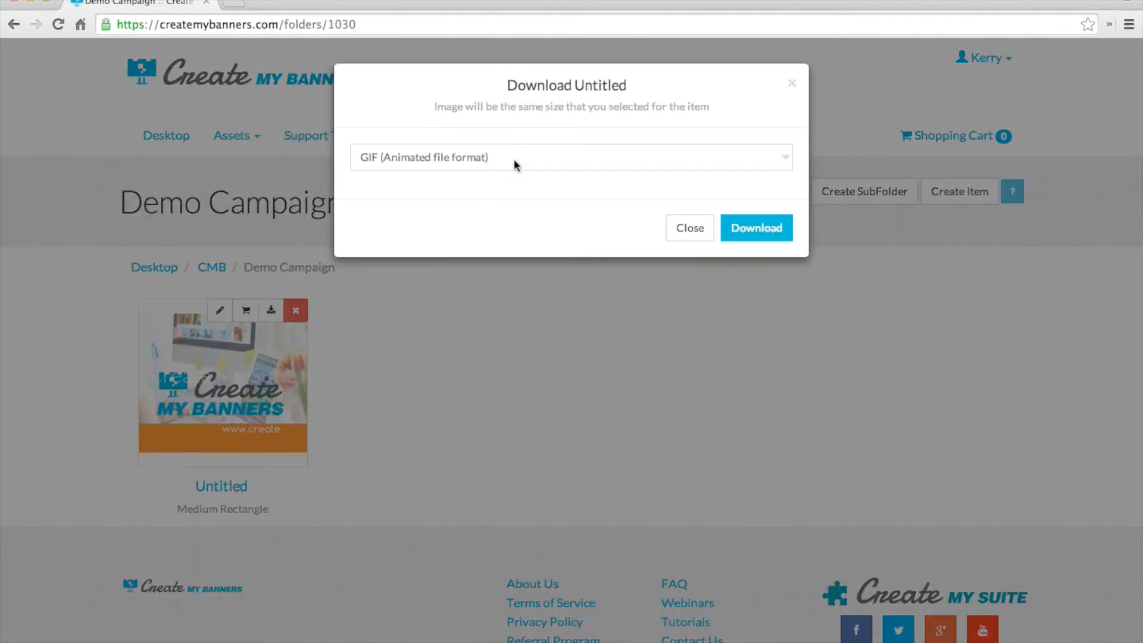
pyautogui.click(513, 159)
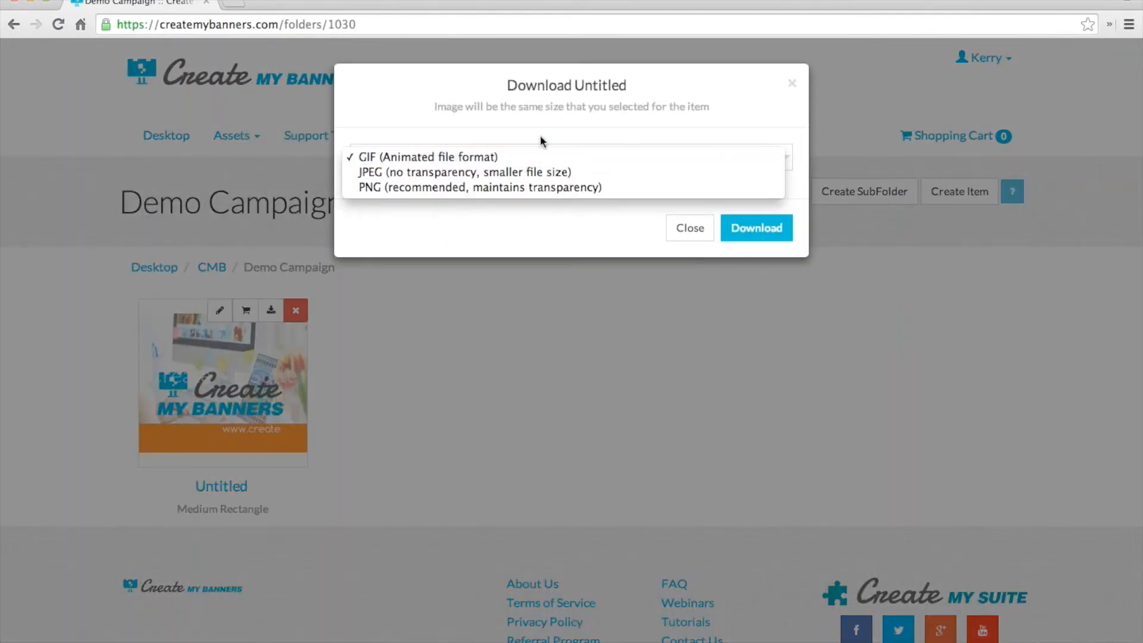
pyautogui.click(506, 186)
pyautogui.click(756, 228)
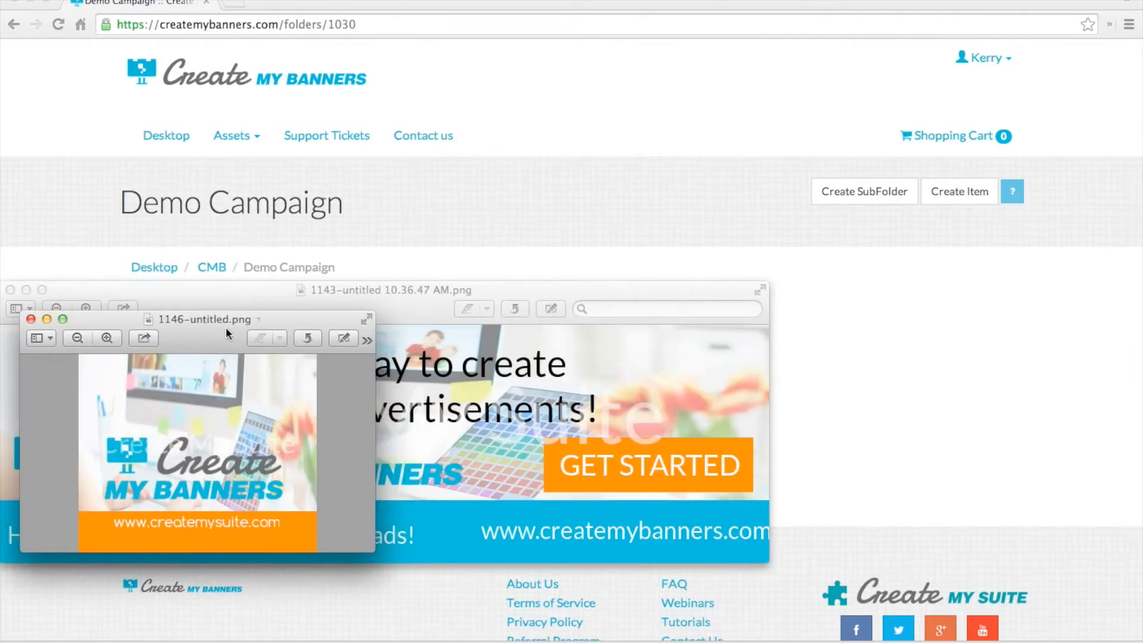
# - View the downloaded 1146-untitled.png on its own beside the folder thumbnail, then close the open image windows
pyautogui.moveTo(226, 327); pyautogui.dragTo(326, 318)
pyautogui.click(10, 290)
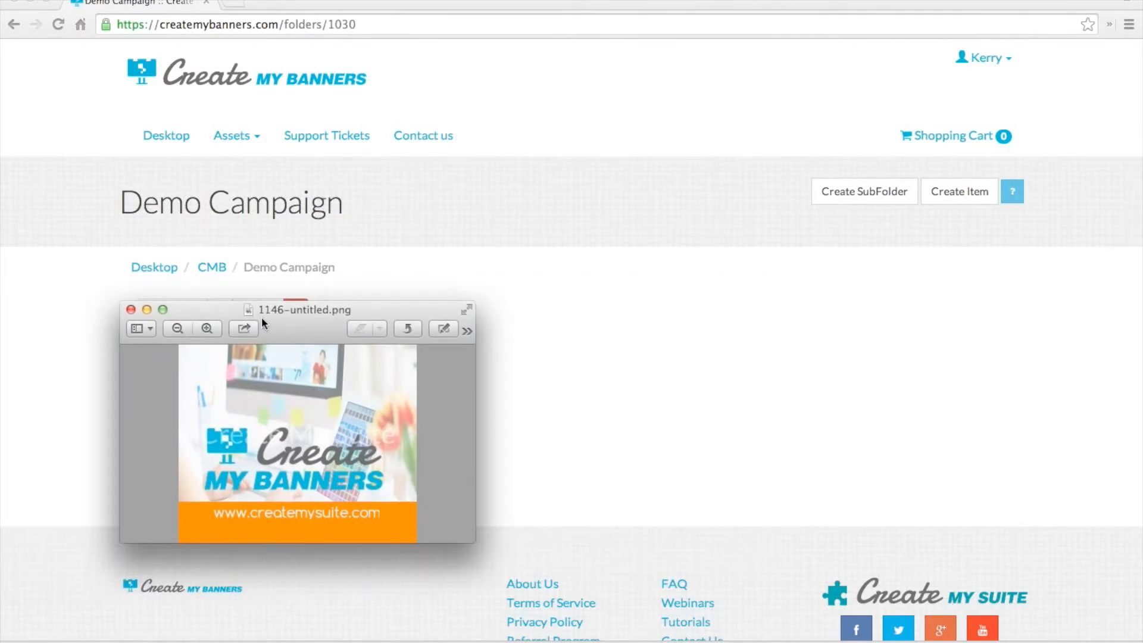
pyautogui.moveTo(302, 315); pyautogui.dragTo(519, 172)
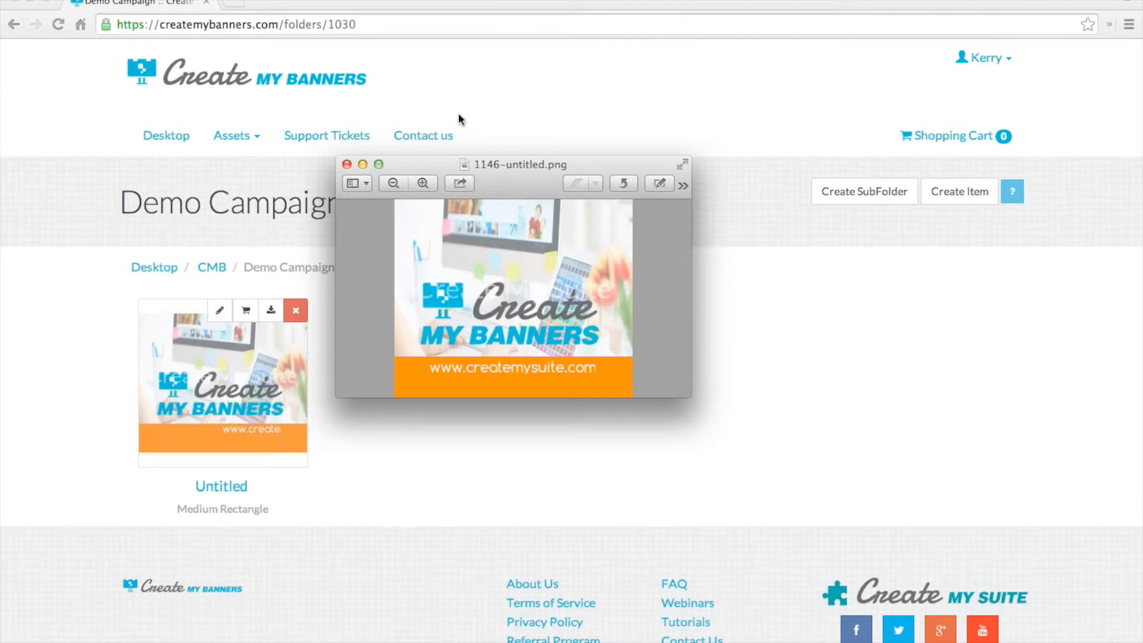
pyautogui.click(346, 164)
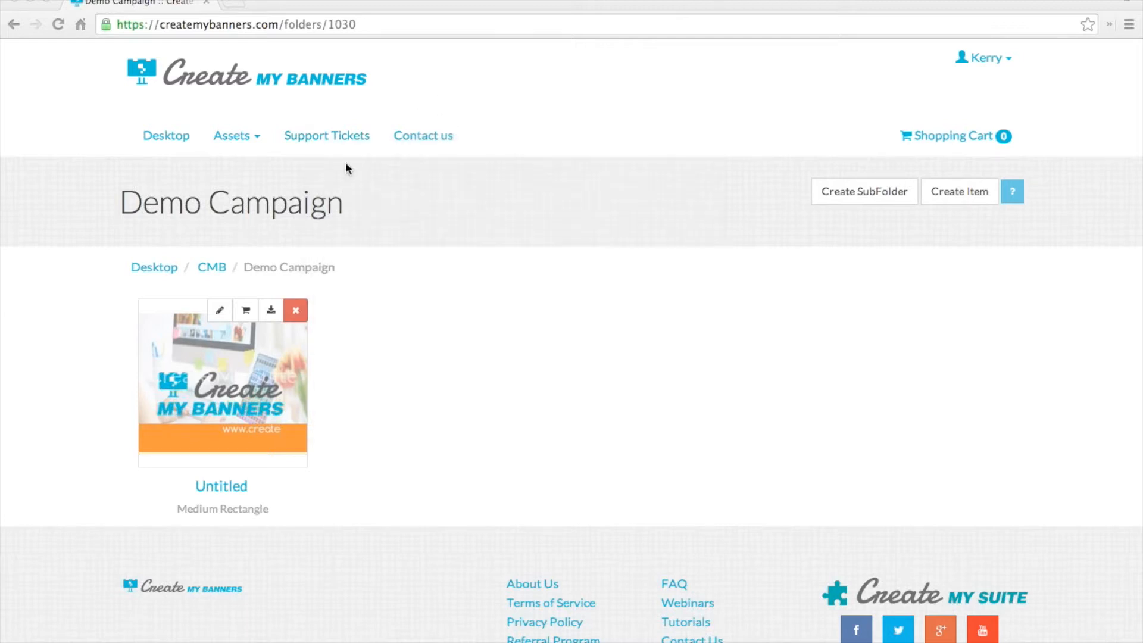
# - Download the Untitled banner in the animated GIF format
pyautogui.click(271, 311)
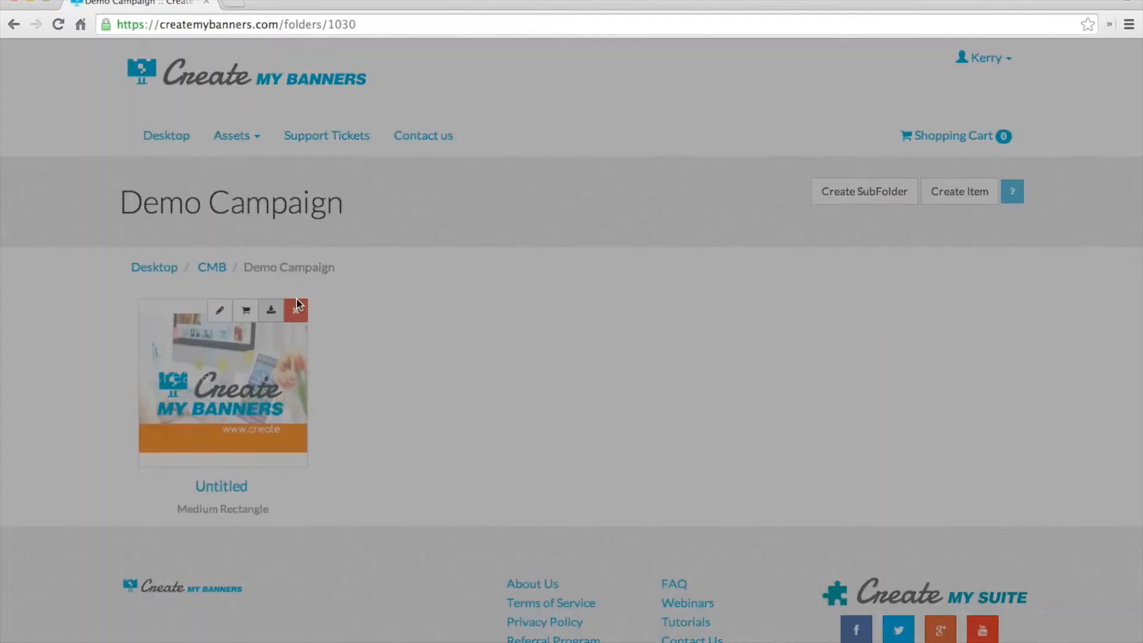
pyautogui.click(526, 158)
pyautogui.click(592, 132)
pyautogui.click(764, 232)
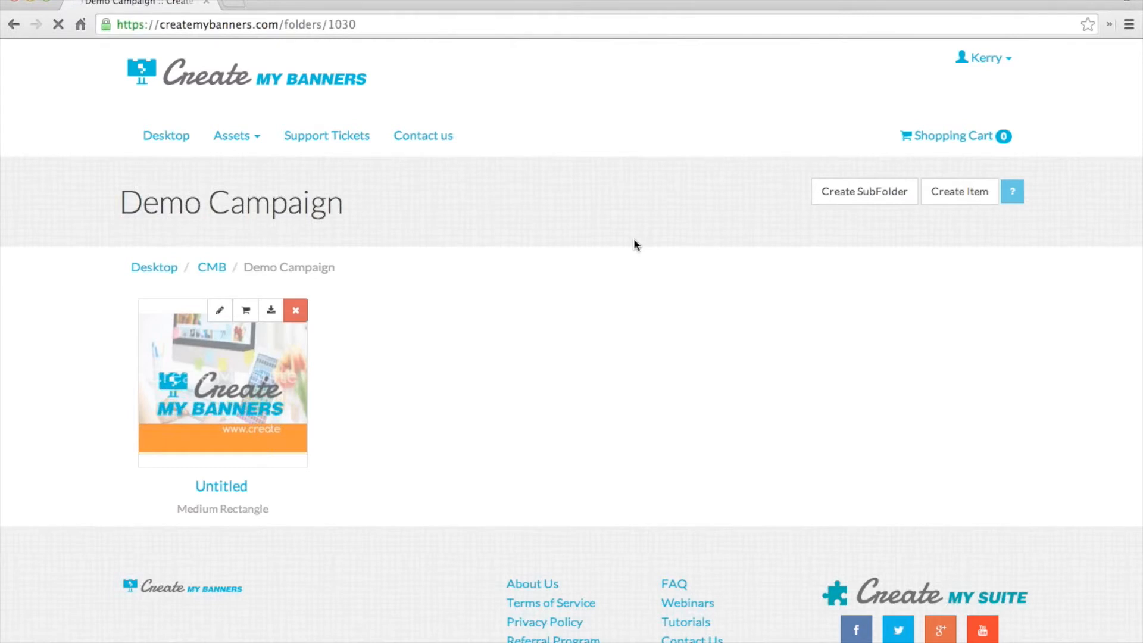
pyautogui.scroll(-2, 634, 244)
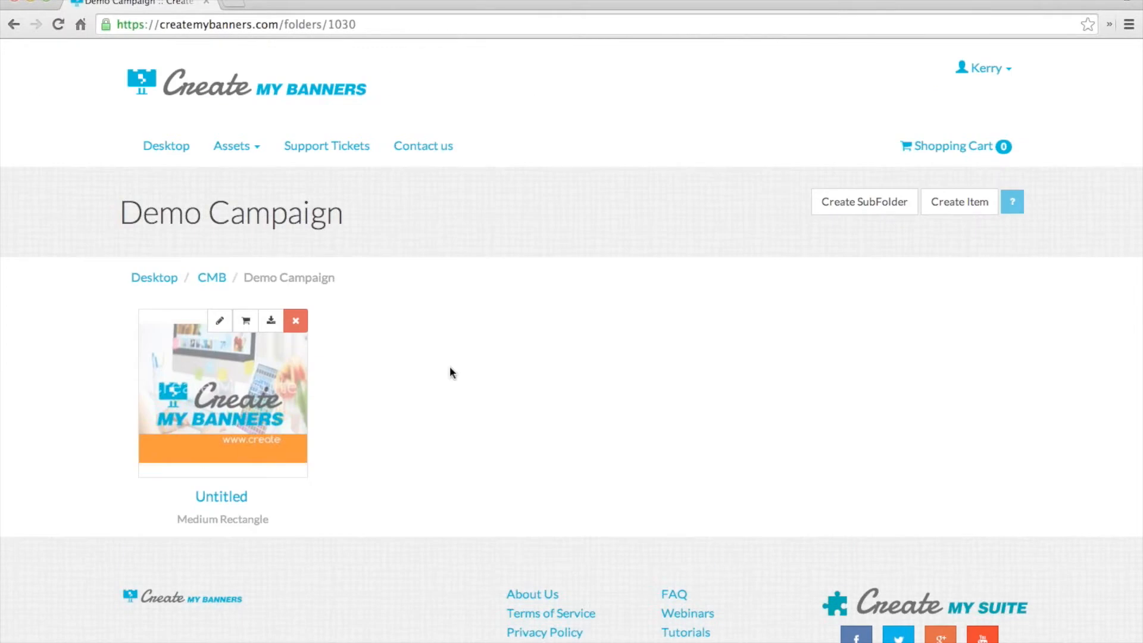
pyautogui.scroll(-2, 499, 277)
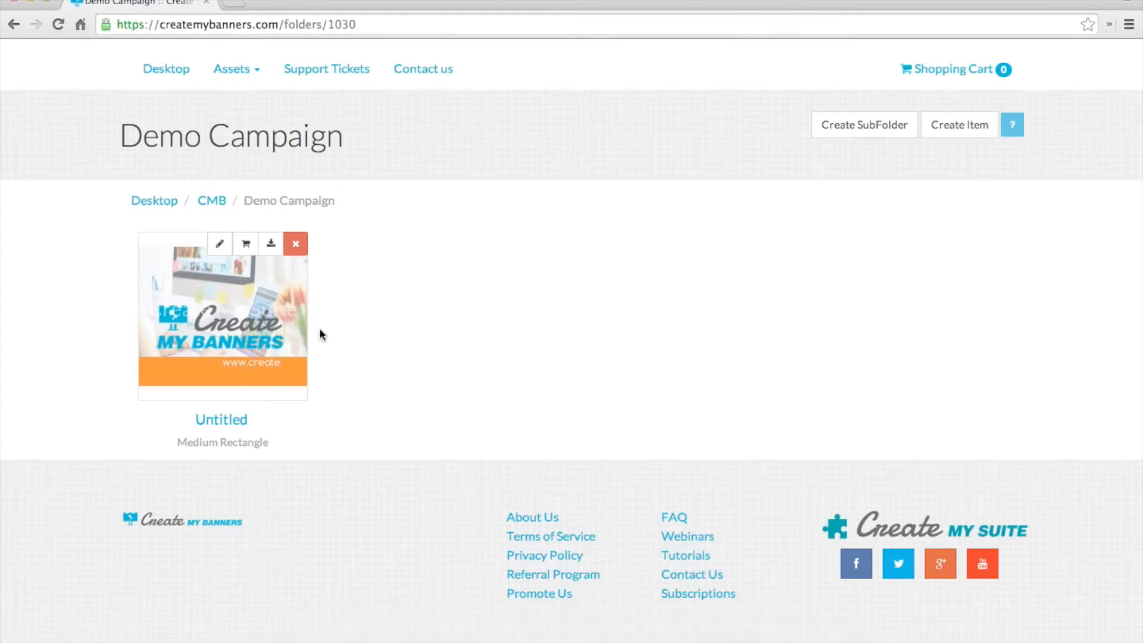
pyautogui.scroll(1, 274, 245)
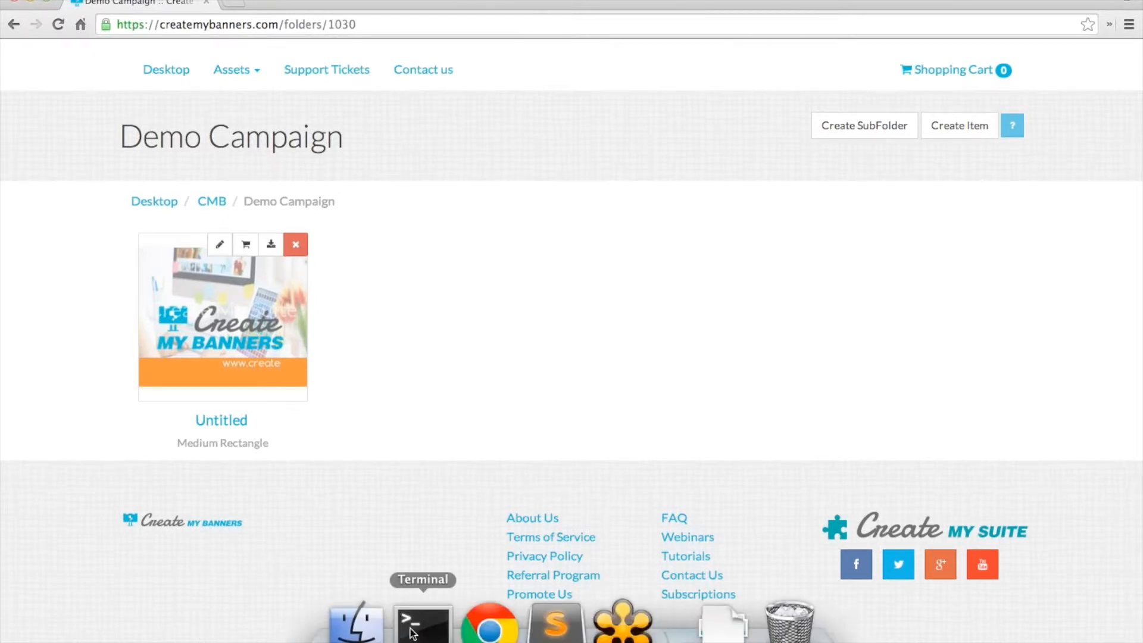
# - Check the Downloads folder in Finder for the exported banner GIF, then close the window
pyautogui.click(356, 622)
pyautogui.click(426, 164)
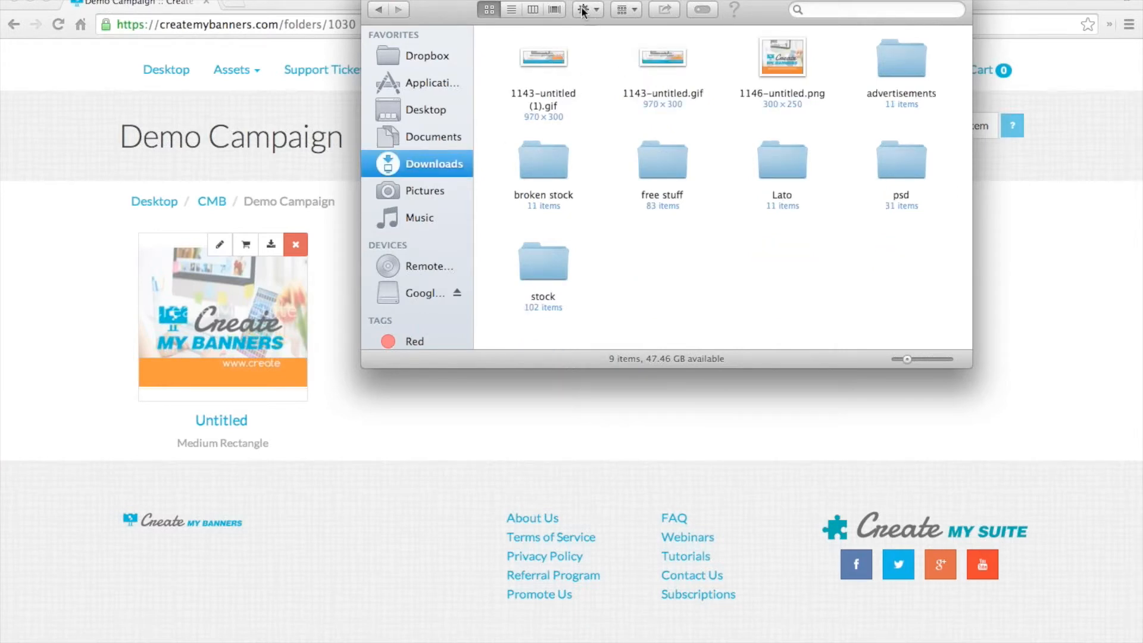
pyautogui.moveTo(572, 0); pyautogui.dragTo(570, 27)
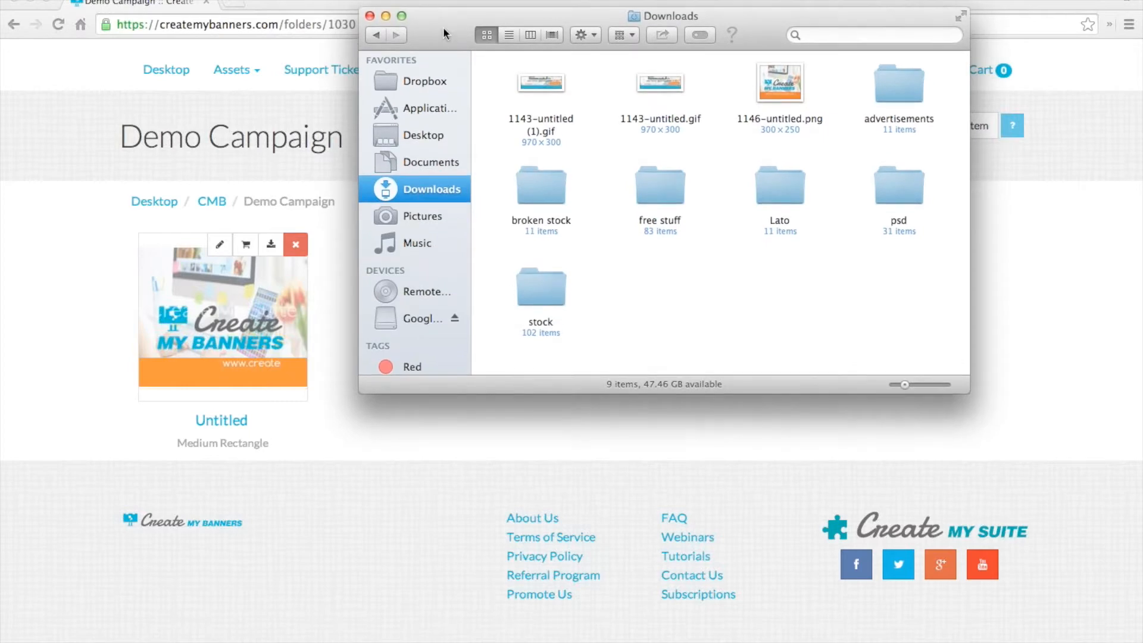
pyautogui.click(373, 23)
# - Request the download of the Untitled banner from the Demo Campaign folder again
pyautogui.click(271, 244)
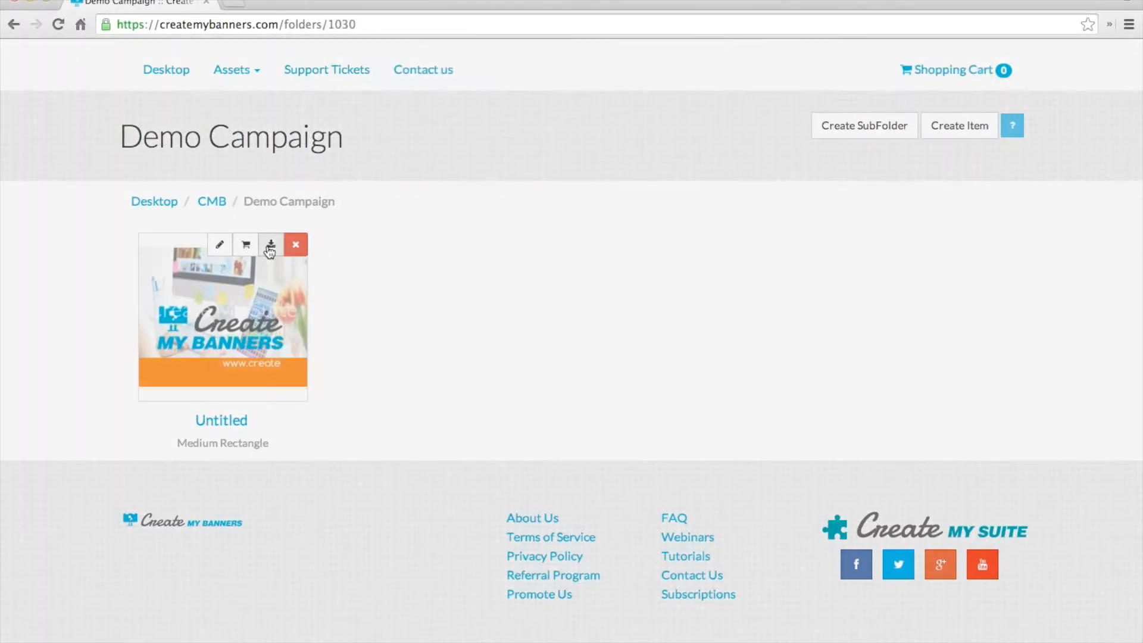
pyautogui.click(764, 229)
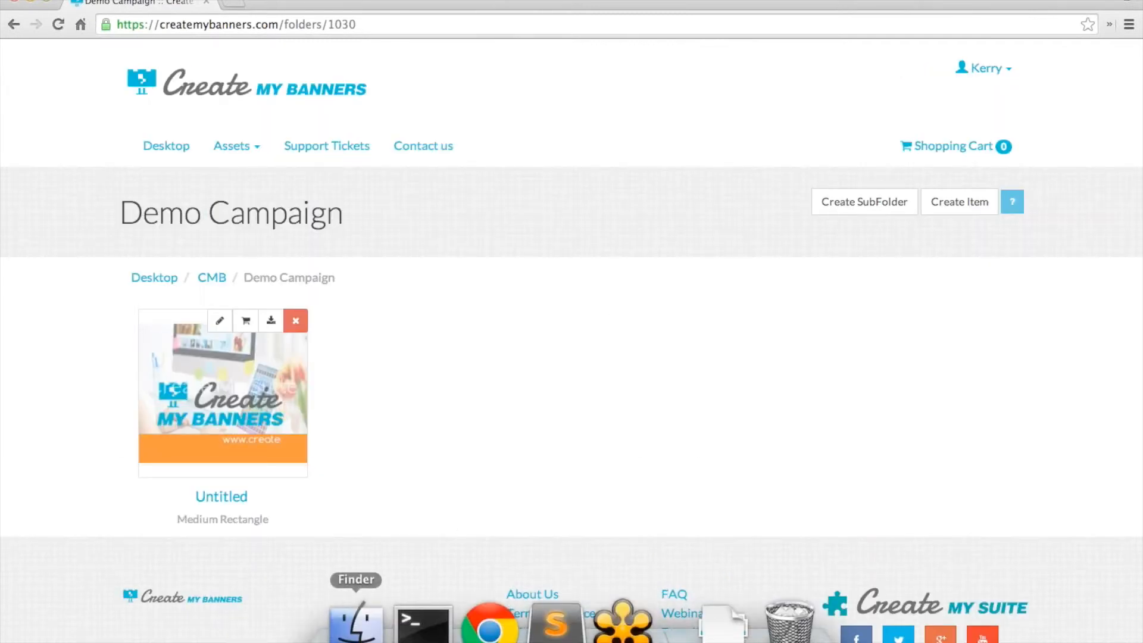
pyautogui.scroll(-3, 576, 391)
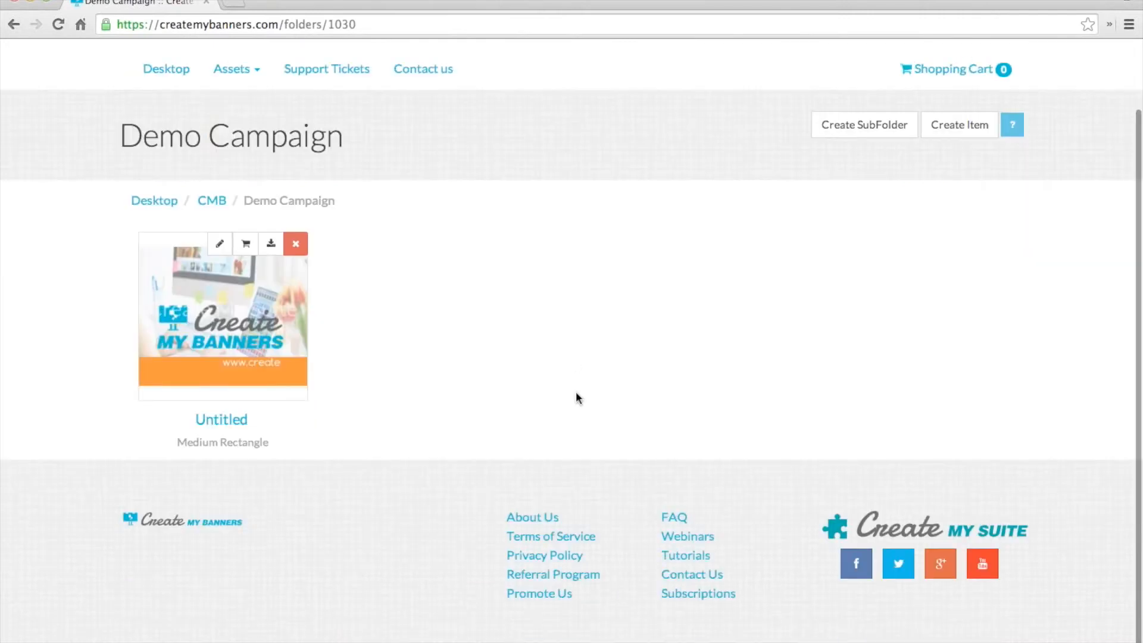
pyautogui.scroll(3, 576, 391)
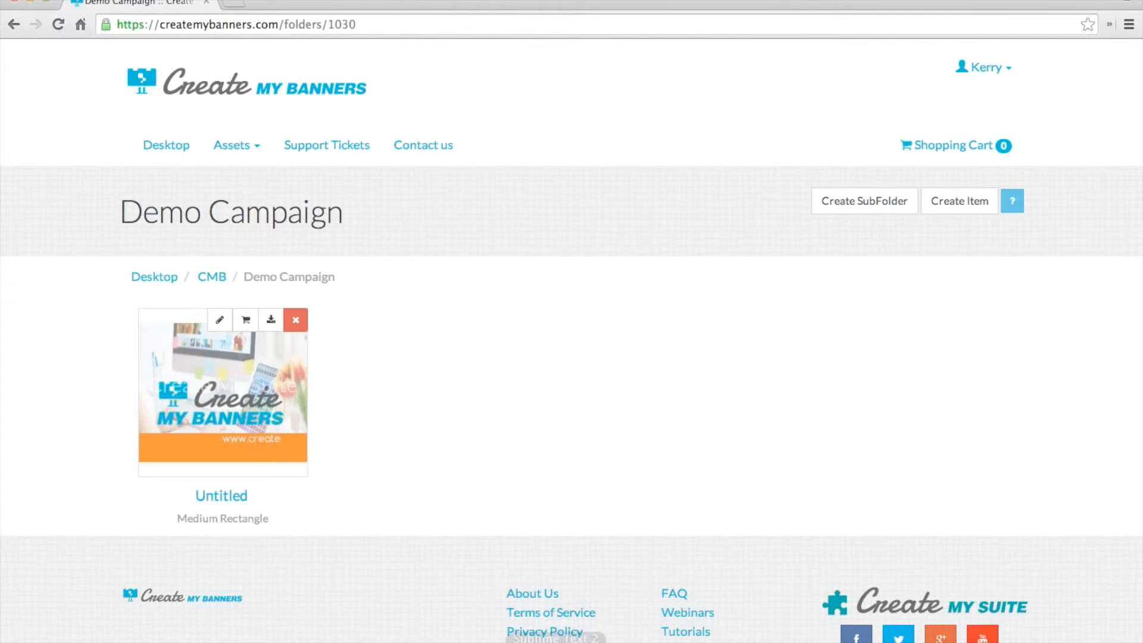
# - View the animation of 1143-untitled (1).gif from the Downloads folder in a Chrome tab, then close that tab
pyautogui.click(357, 619)
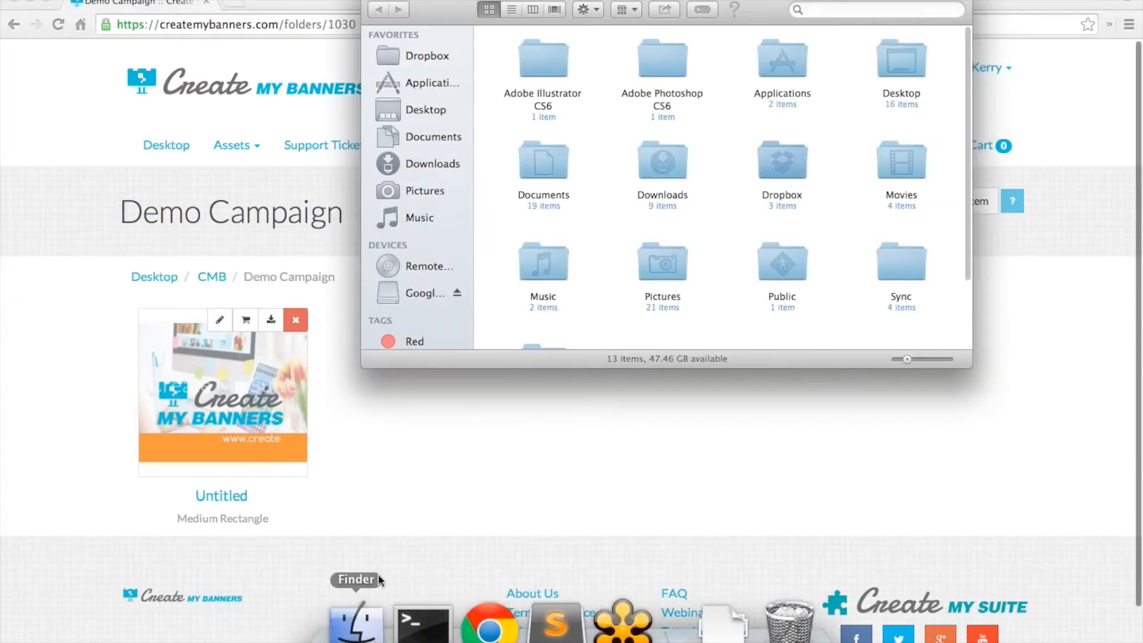
pyautogui.click(426, 165)
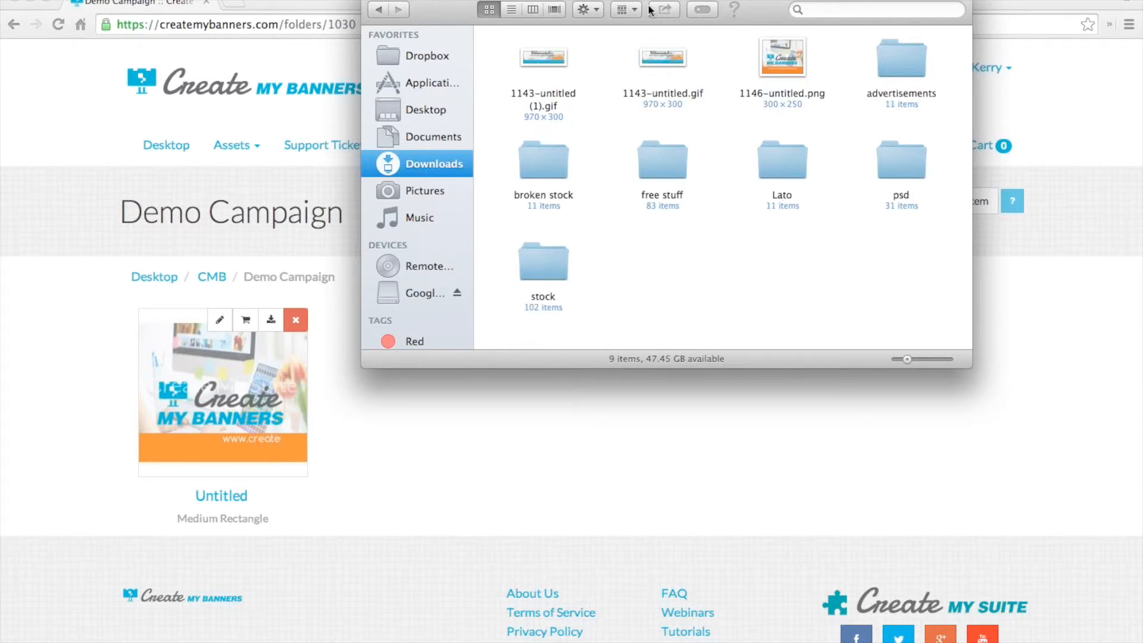
pyautogui.moveTo(553, 26); pyautogui.dragTo(400, 246)
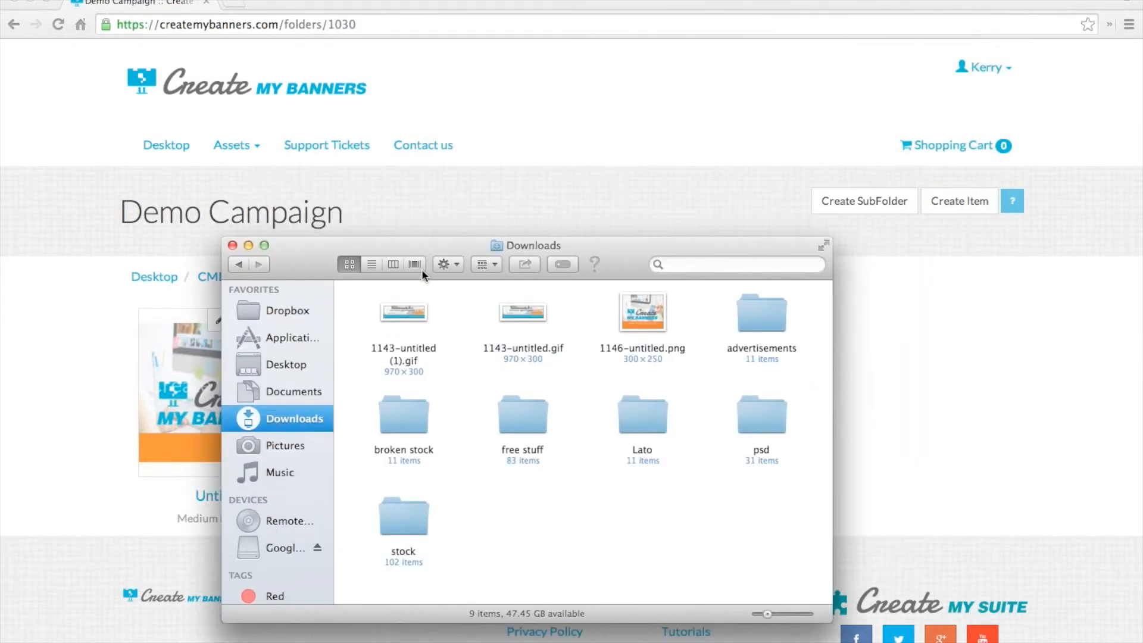
pyautogui.moveTo(403, 312); pyautogui.dragTo(437, 2)
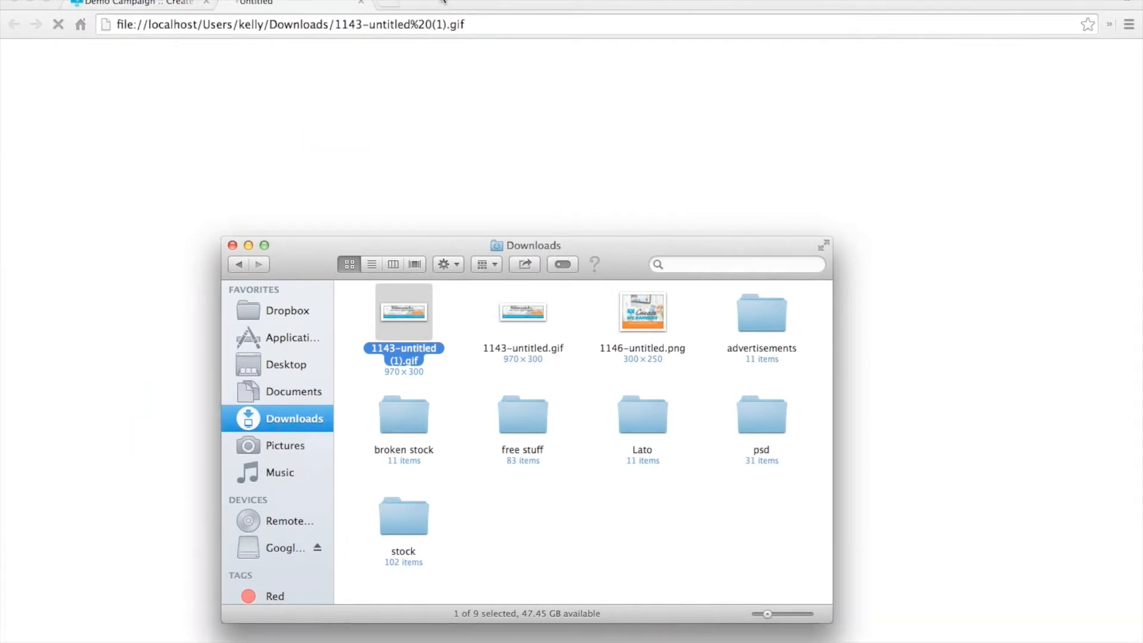
pyautogui.click(709, 179)
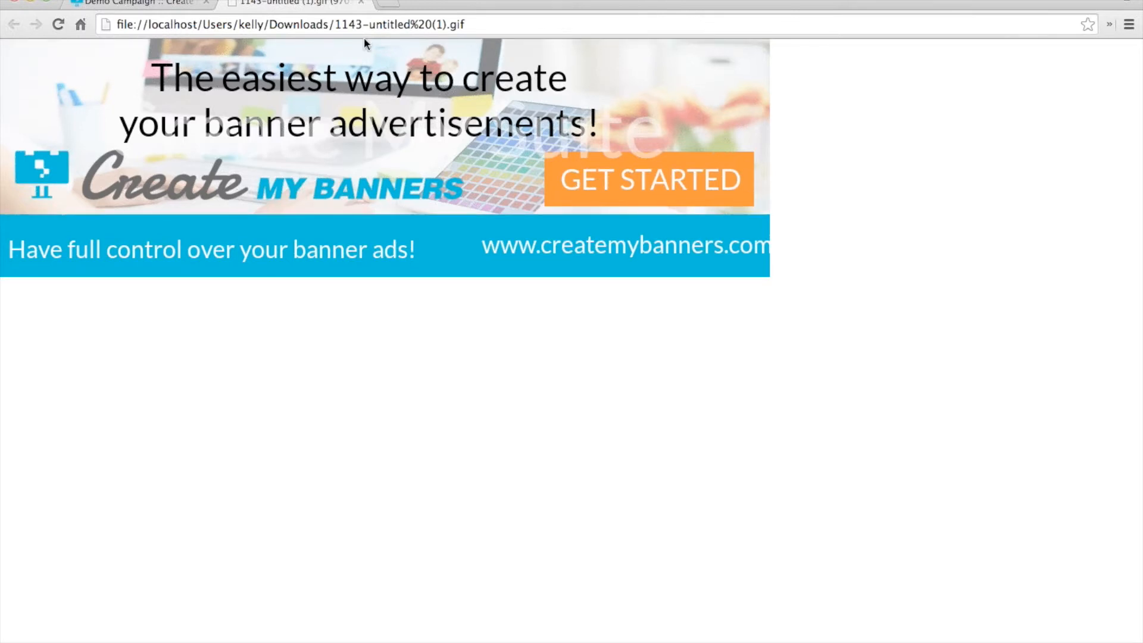
pyautogui.click(361, 2)
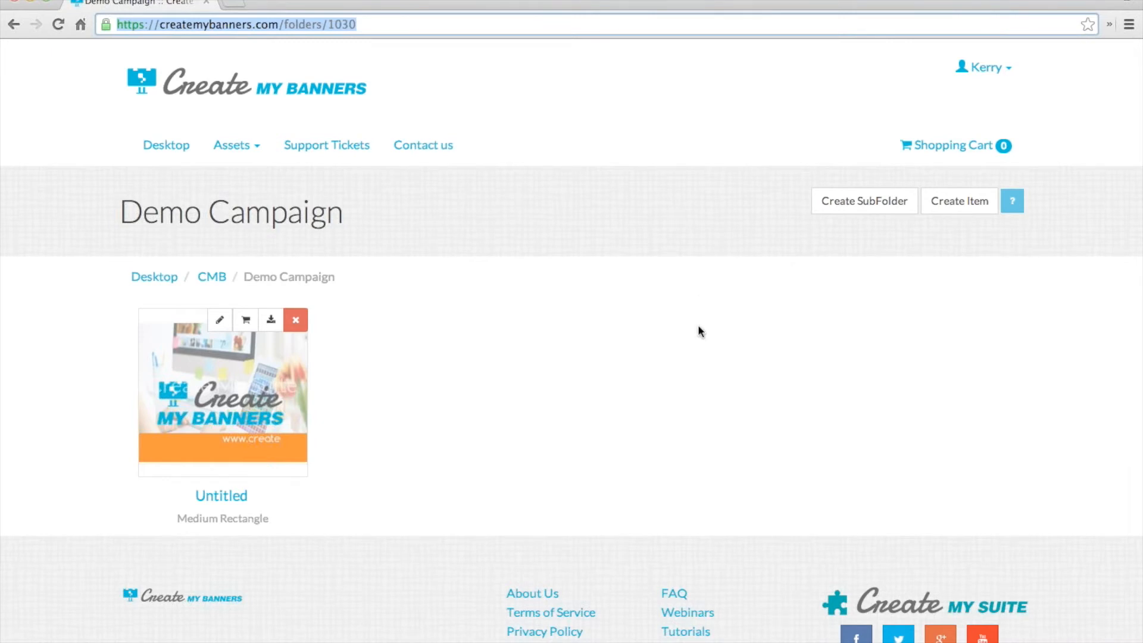
pyautogui.click(648, 253)
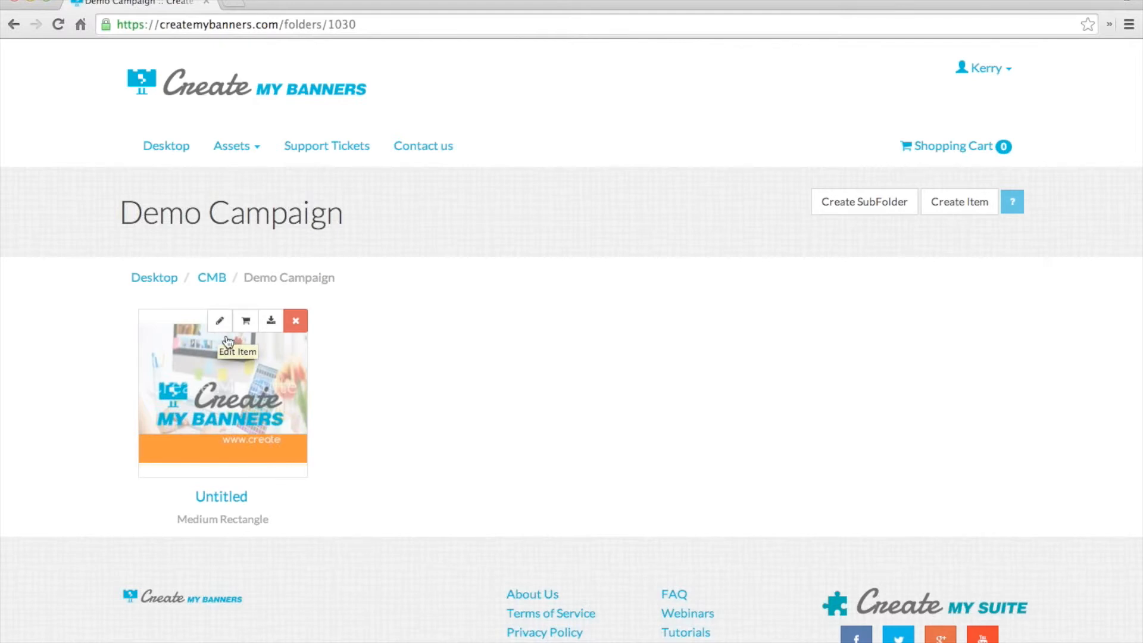
# - Add the Untitled banner to the shopping cart and review the cart's contents and payment option
pyautogui.click(251, 324)
pyautogui.click(926, 145)
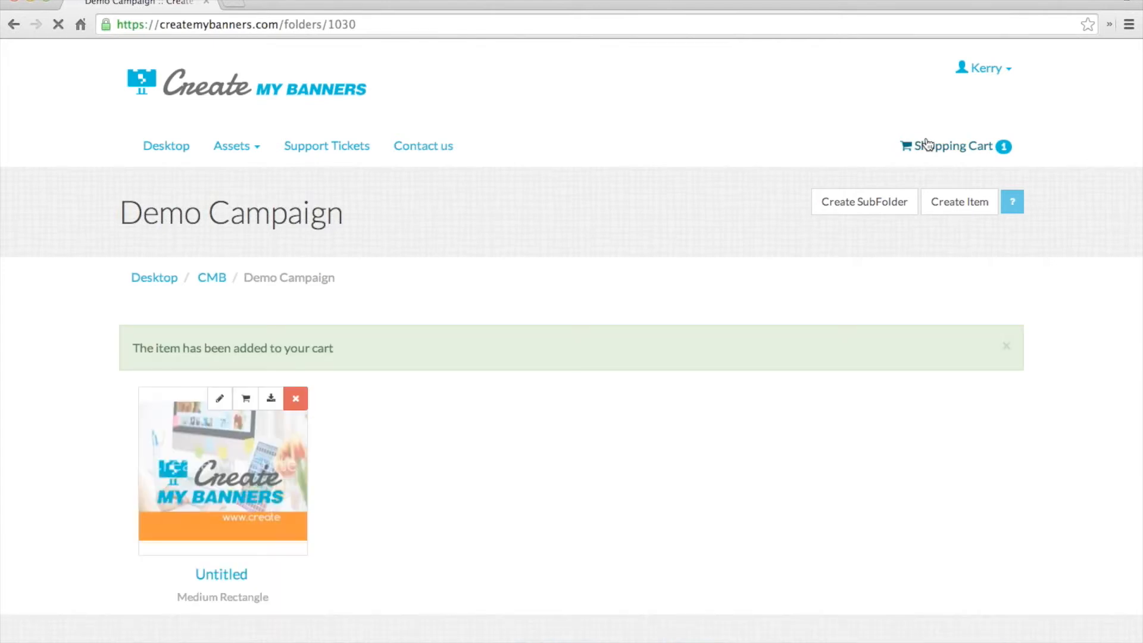
pyautogui.scroll(-3, 926, 145)
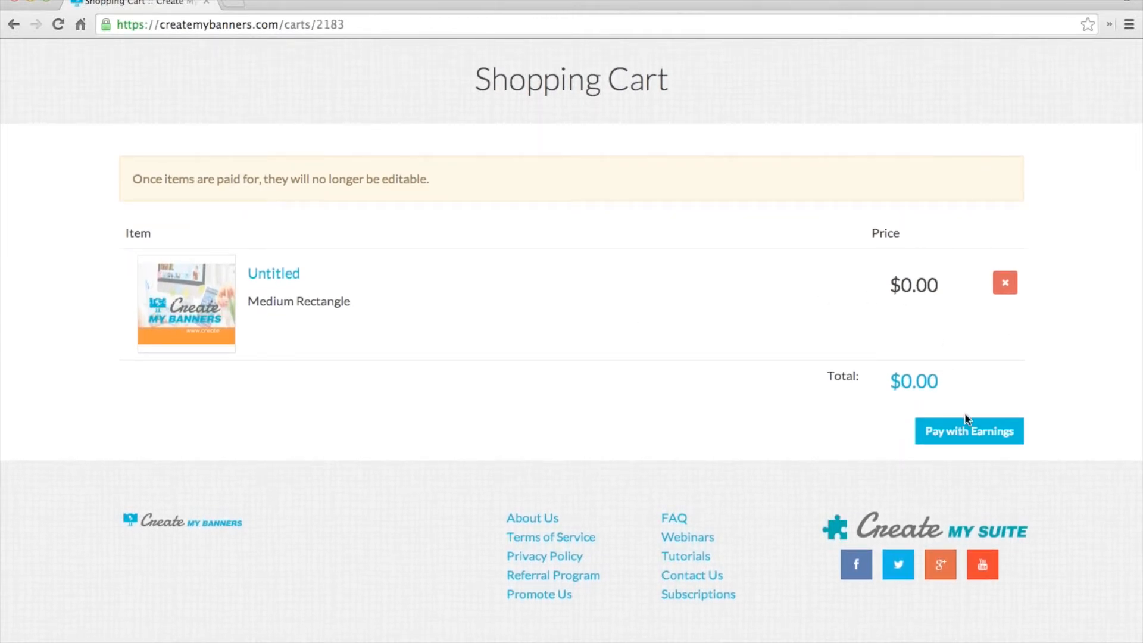
pyautogui.click(966, 431)
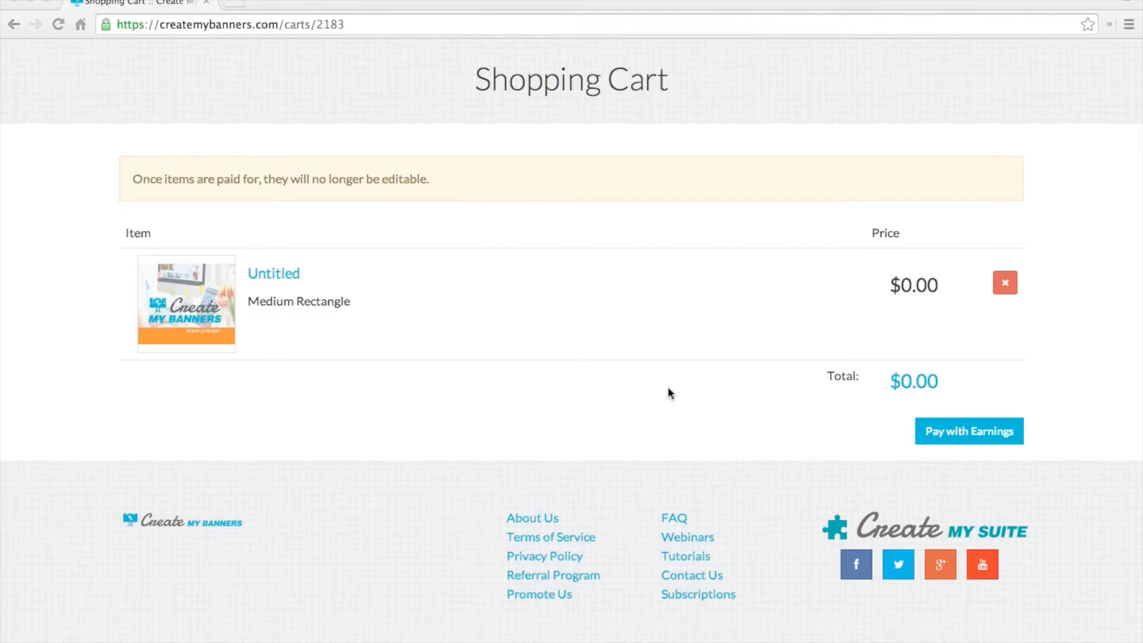
pyautogui.scroll(3, 666, 387)
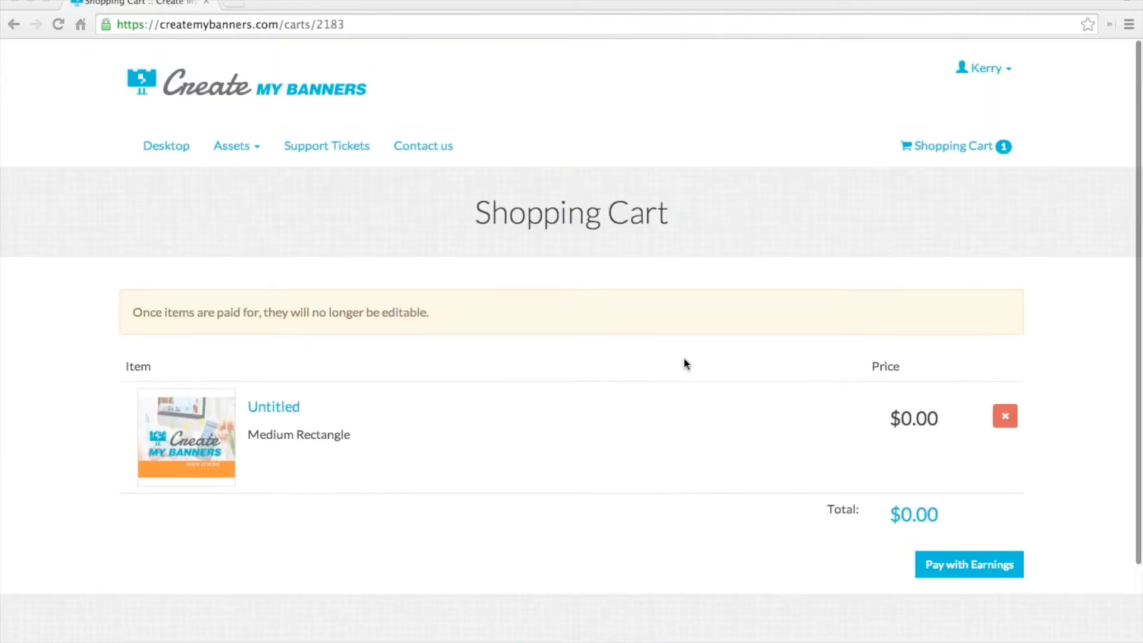
# - Set the gender to Female in the My Account profile and update the profile
pyautogui.click(983, 68)
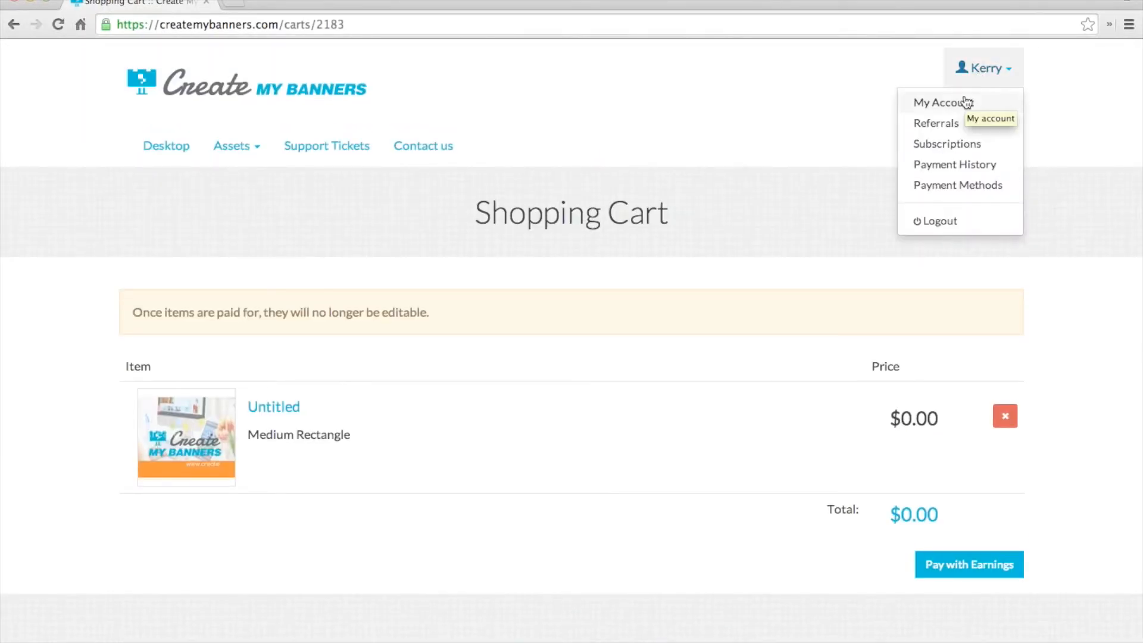
pyautogui.click(966, 102)
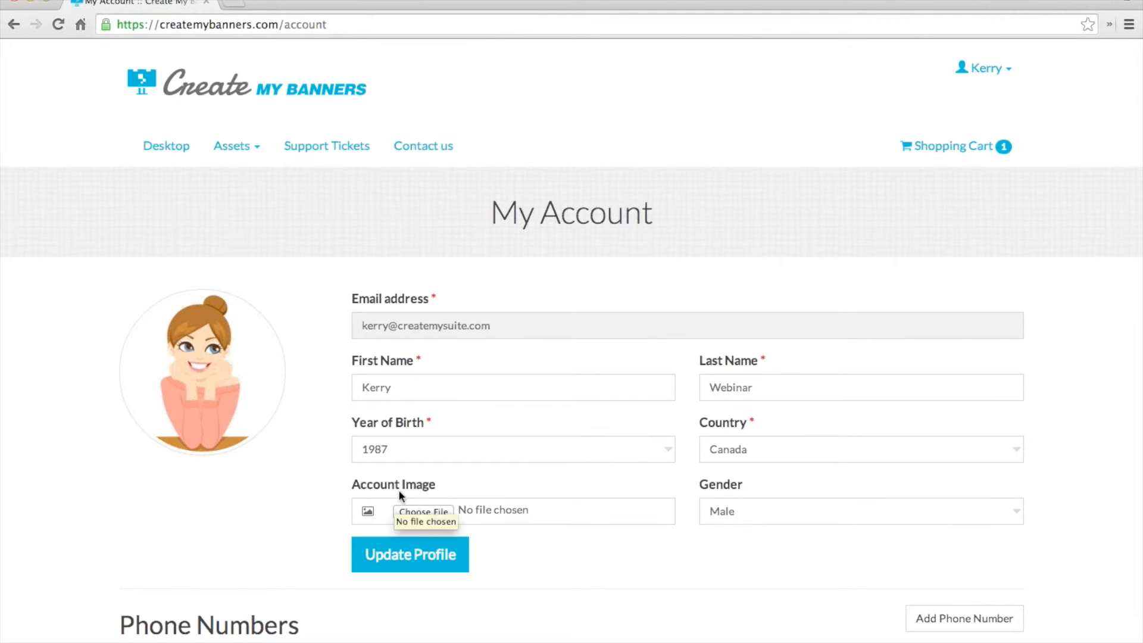
pyautogui.scroll(-3, 708, 512)
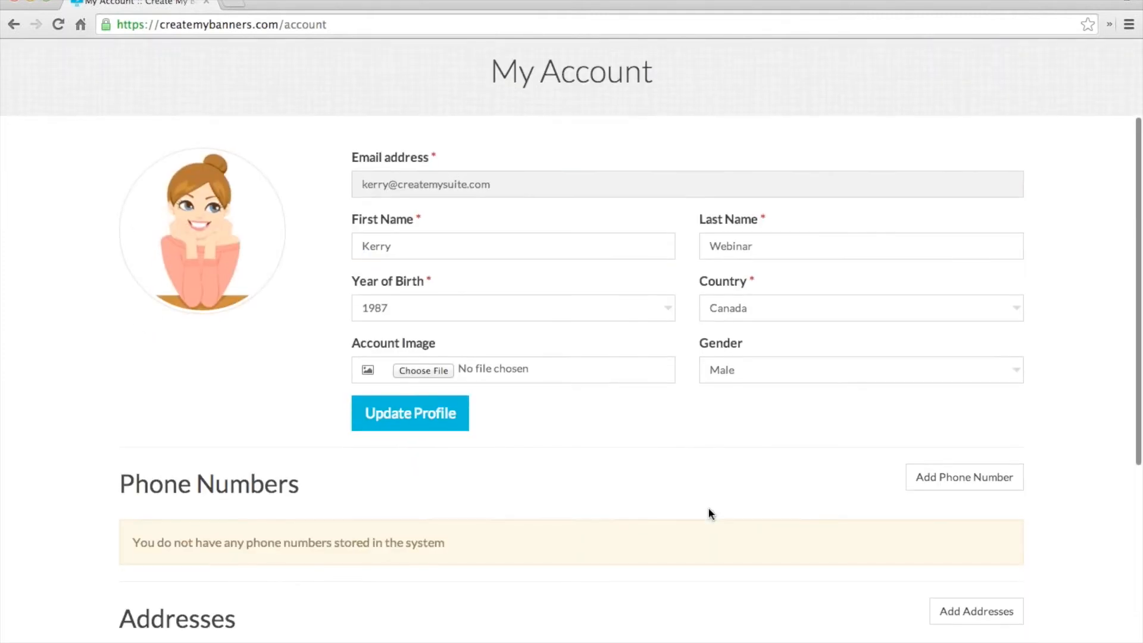
pyautogui.click(752, 371)
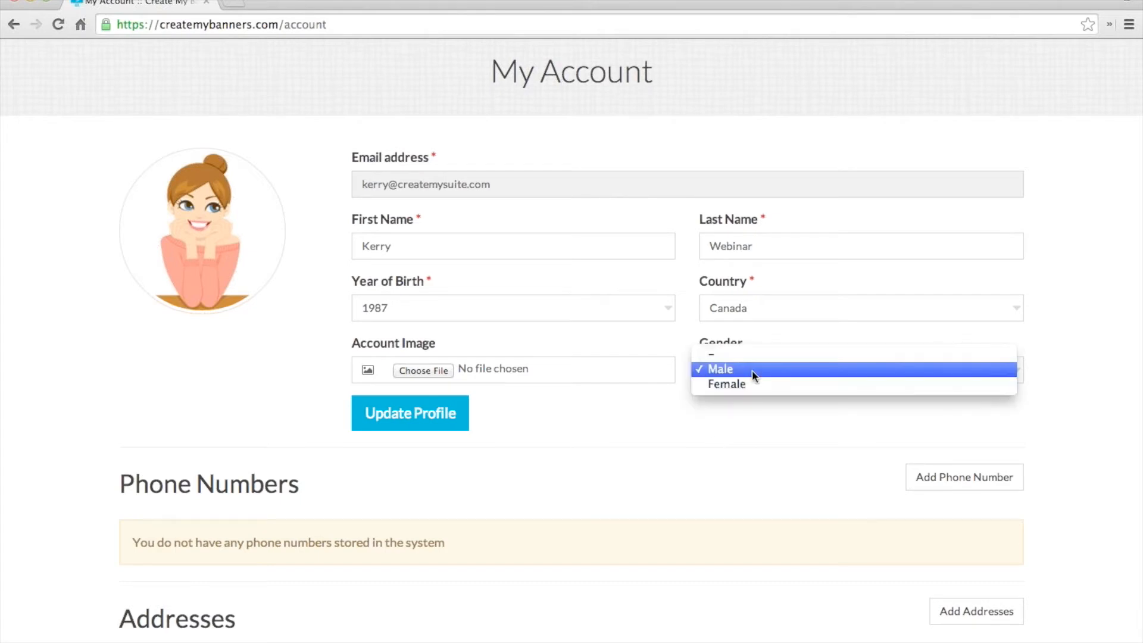
pyautogui.click(738, 383)
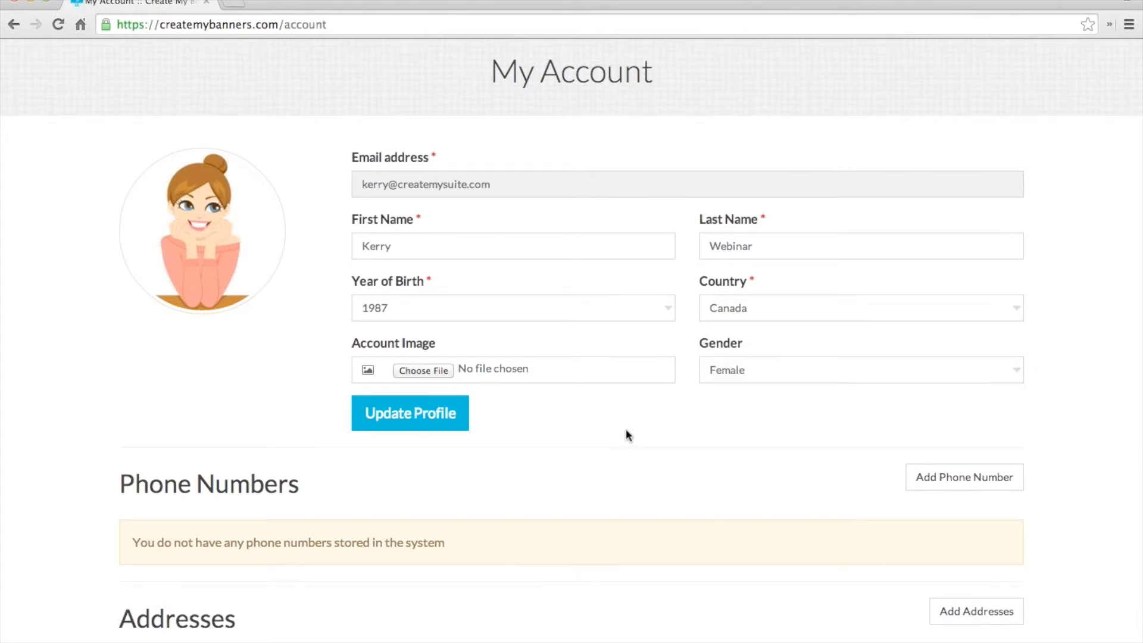
pyautogui.click(450, 426)
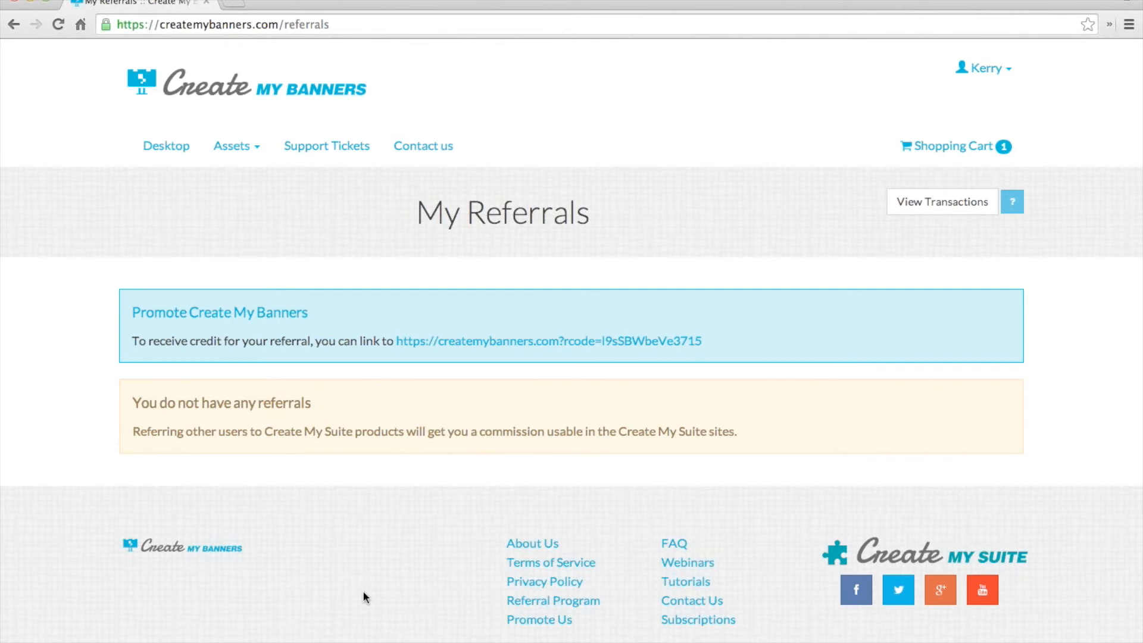
# - Open the Promote Us page and look through the ready-made Create My Banners promotional graphics
pyautogui.moveTo(357, 637)
pyautogui.press('super+bracketleft')
pyautogui.scroll(-1, 445, 455)
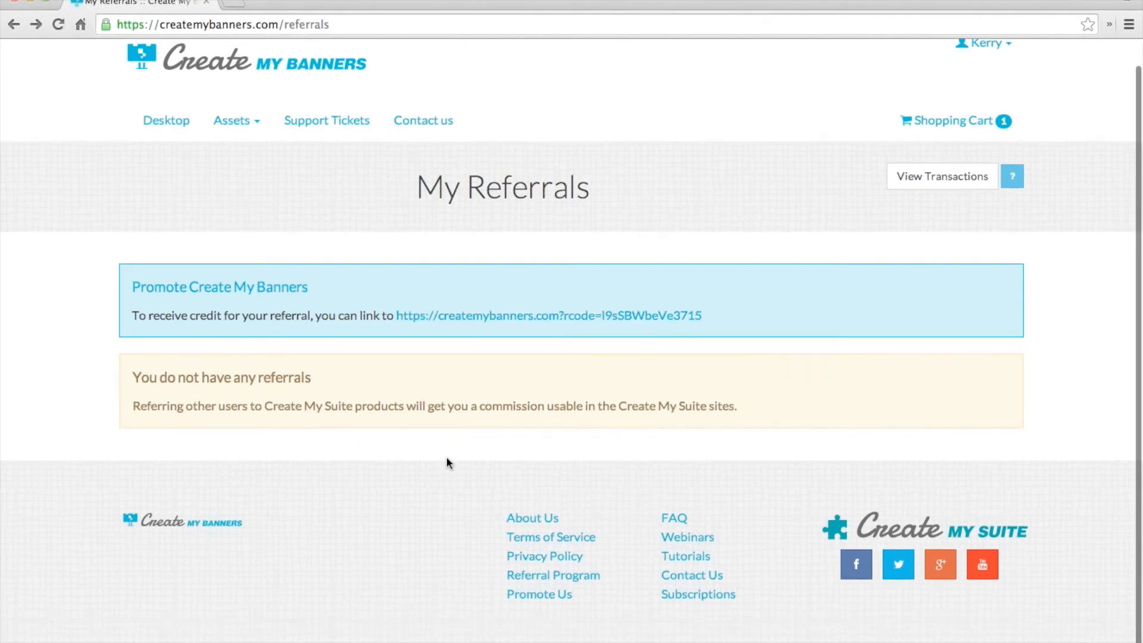
pyautogui.click(560, 600)
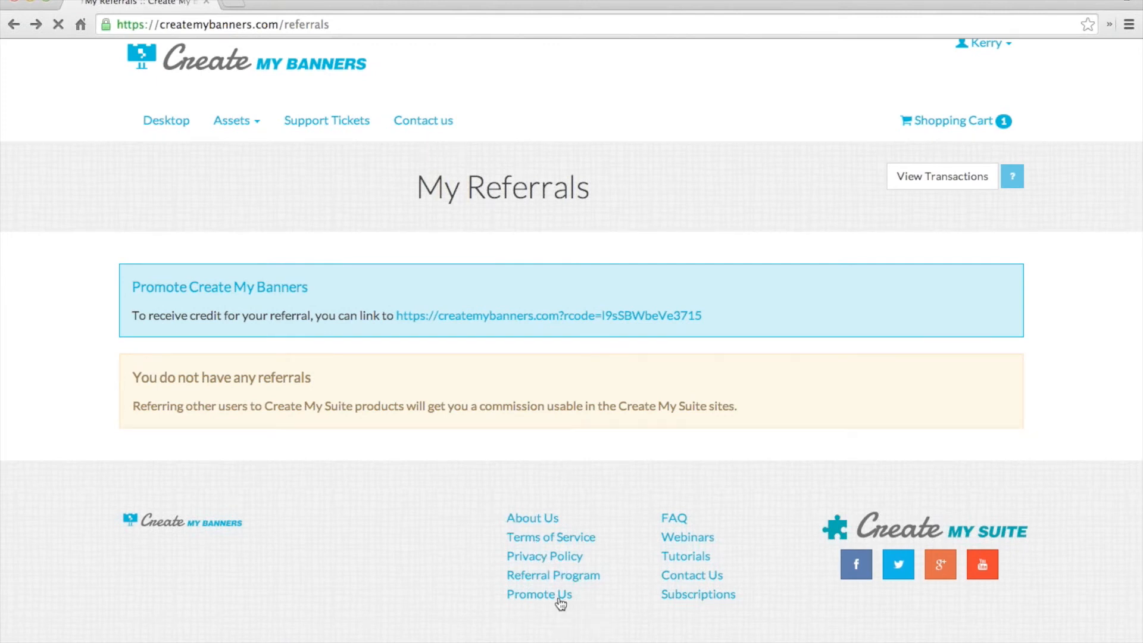
pyautogui.scroll(-10, 616, 462)
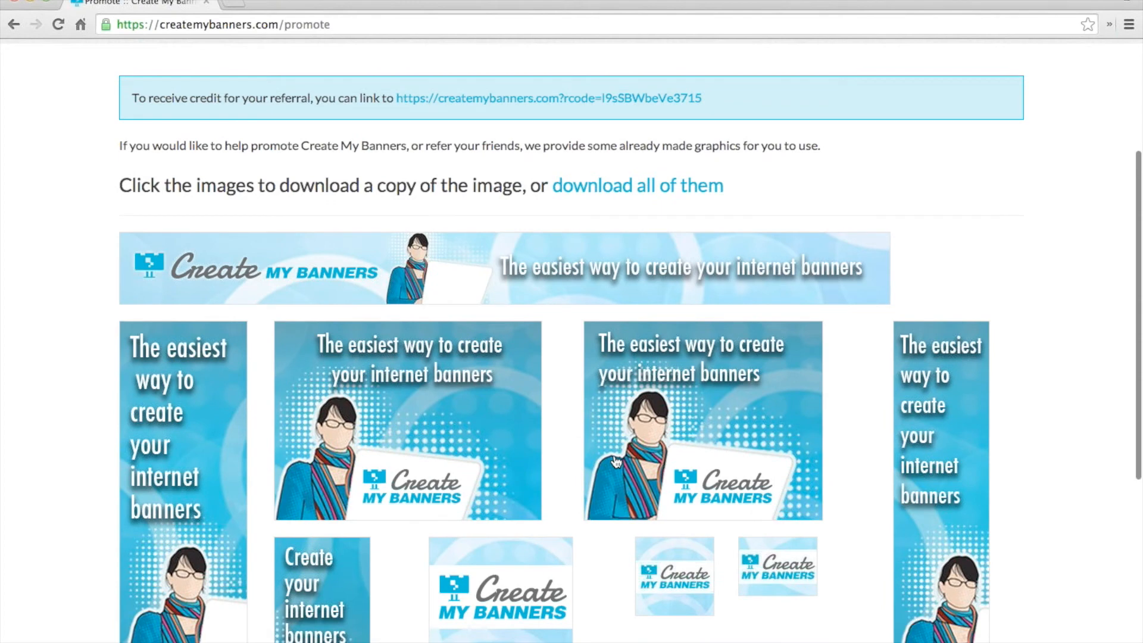
pyautogui.scroll(10, 613, 455)
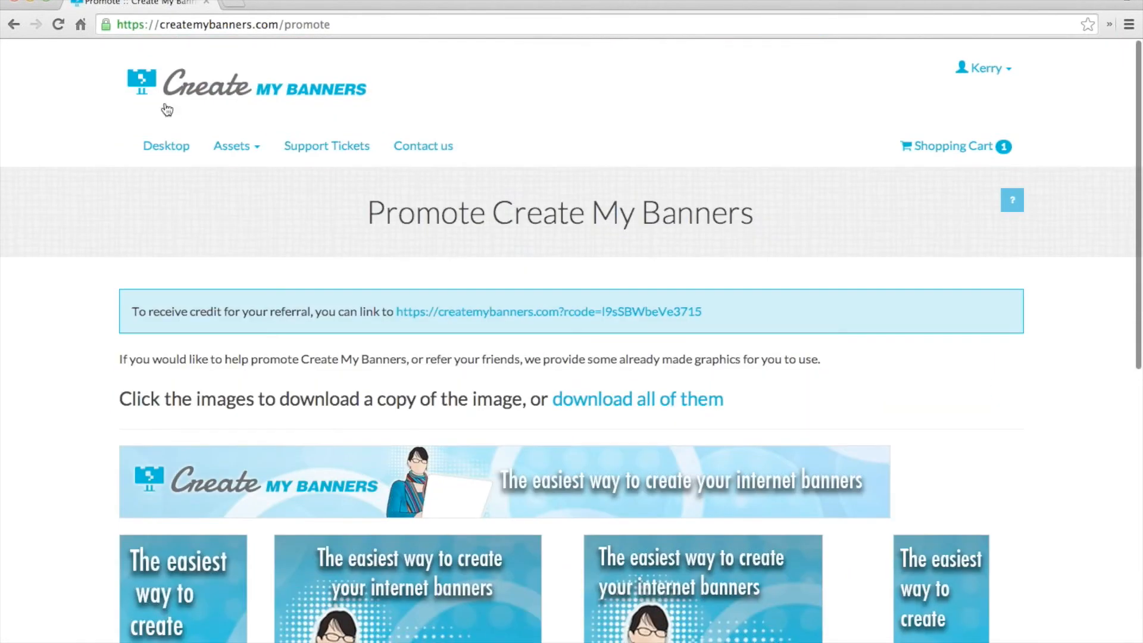
pyautogui.rightClick(13, 24)
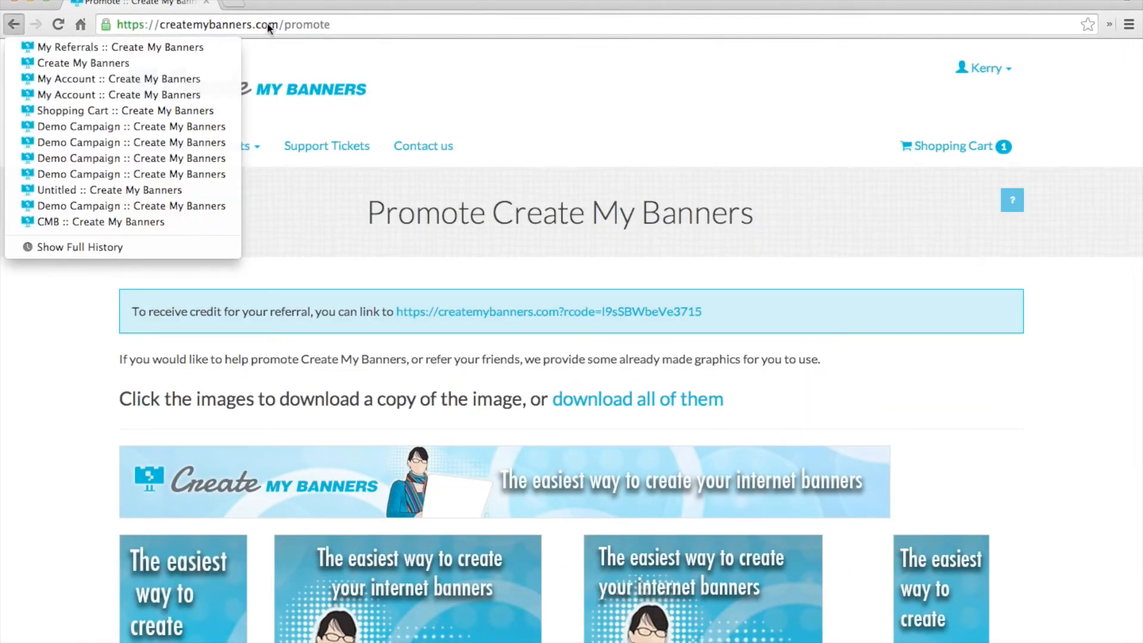
pyautogui.click(680, 184)
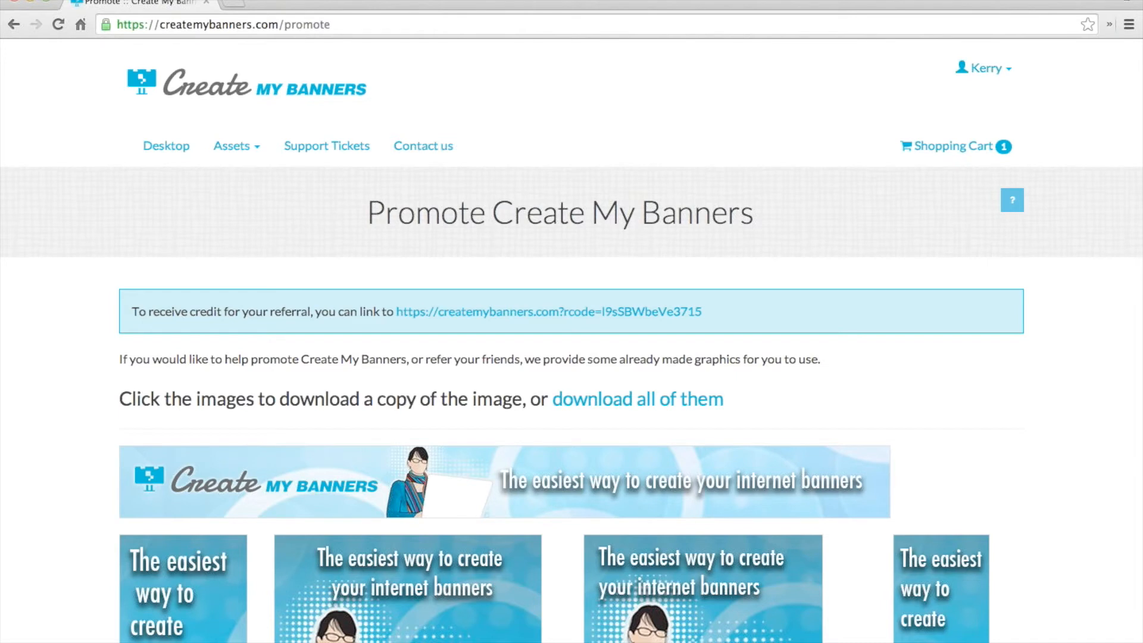
# - View the My Referrals screenshot stored in the Desktop folder in Finder, then close it and return to the browser
pyautogui.click(345, 636)
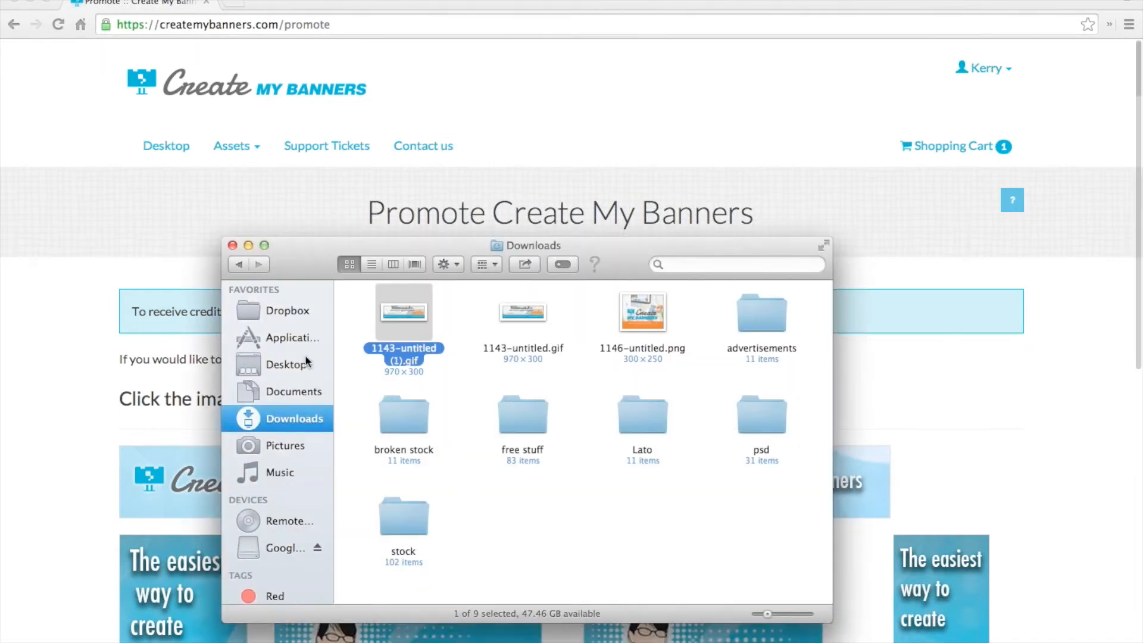
pyautogui.click(286, 364)
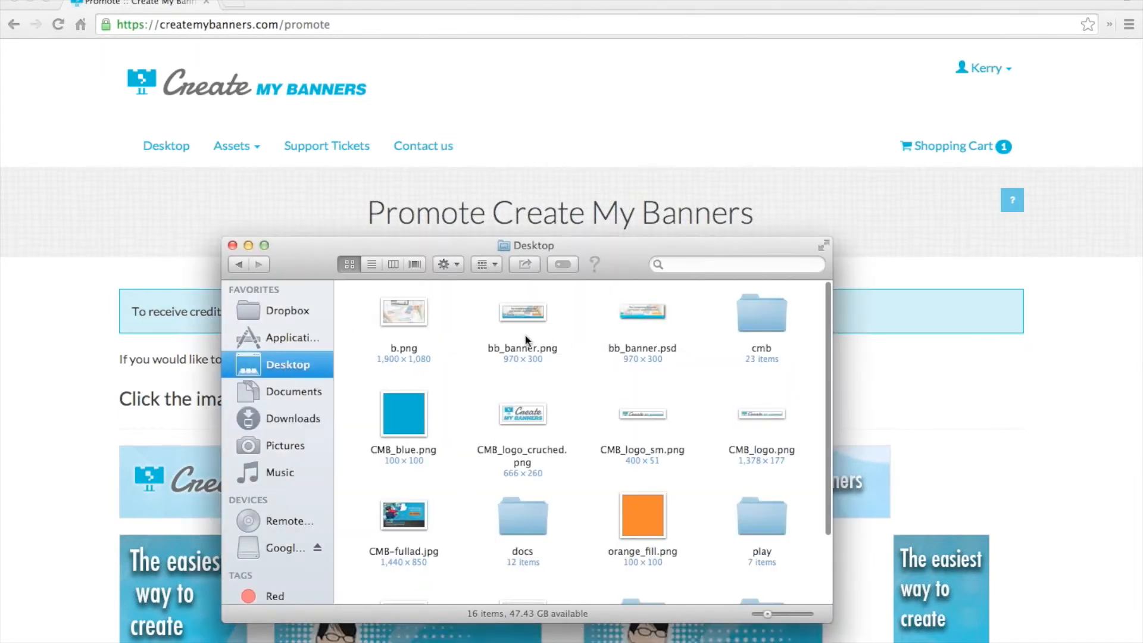
pyautogui.scroll(-1, 526, 339)
pyautogui.scroll(-3, 525, 337)
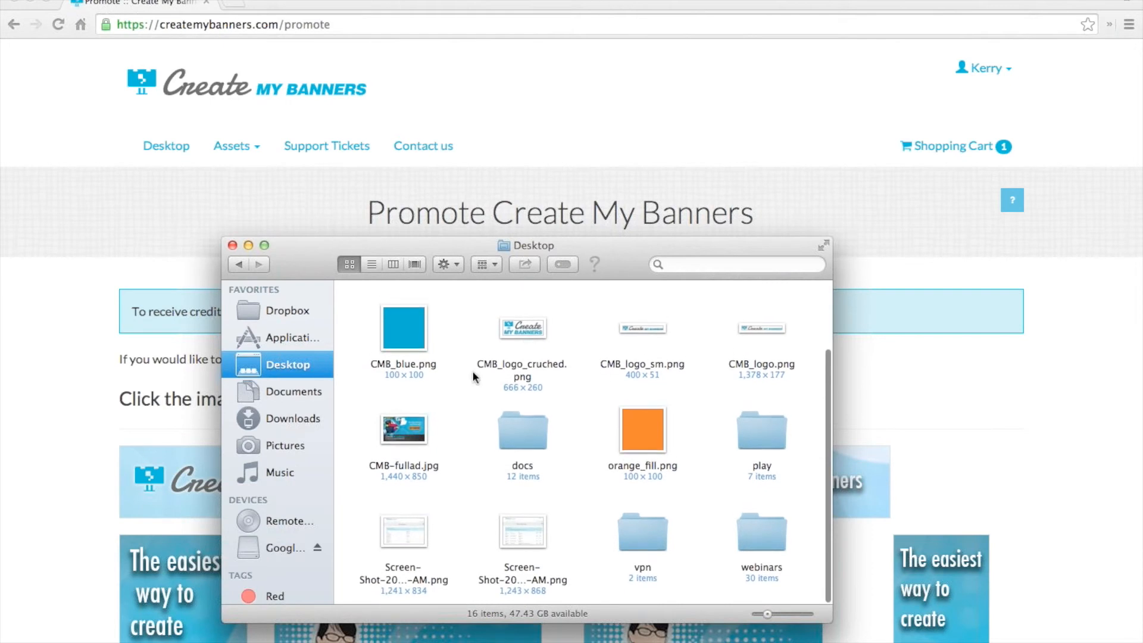
pyautogui.click(420, 533)
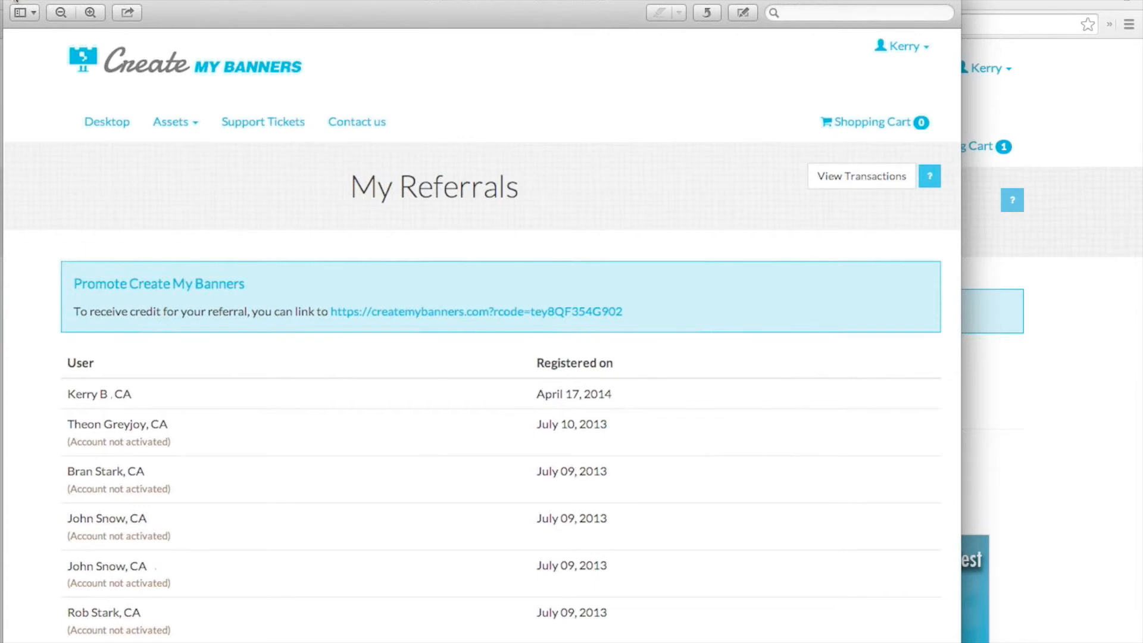
pyautogui.click(13, 0)
pyautogui.click(819, 169)
# - Open the account's Referrals page and view its transactions, examining the referral earnings balance and its explanation
pyautogui.click(985, 68)
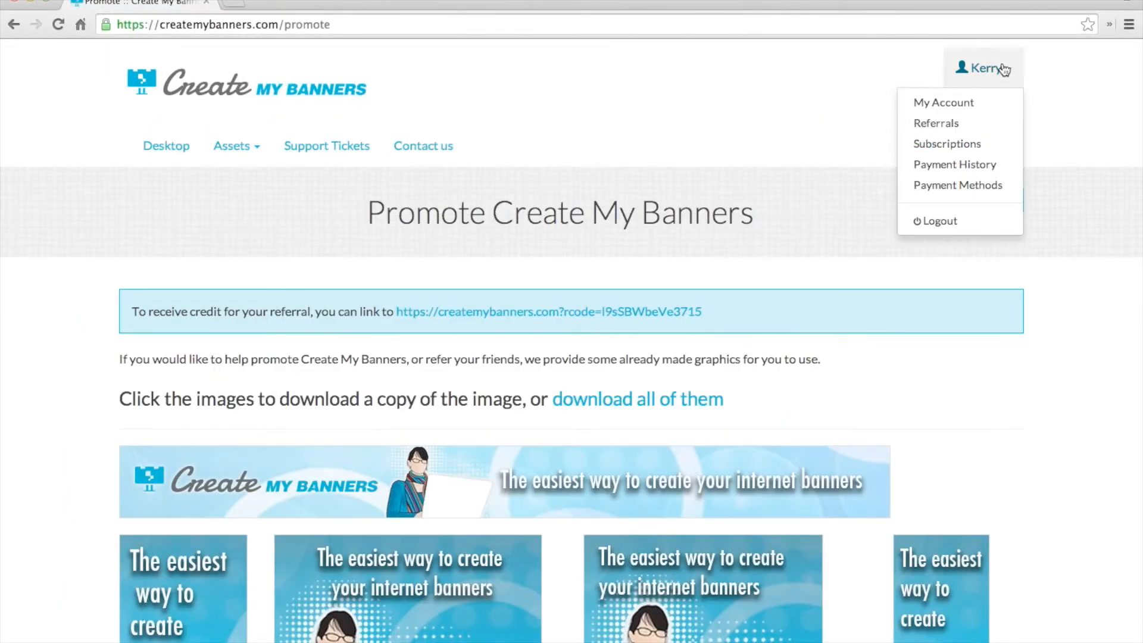
pyautogui.click(965, 128)
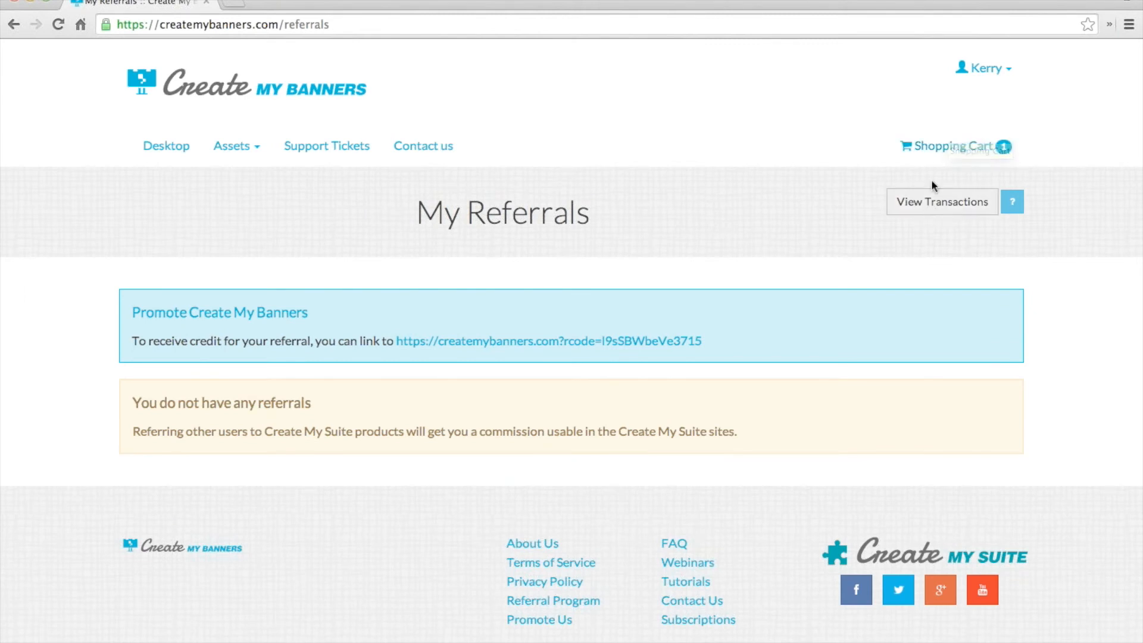
pyautogui.click(961, 209)
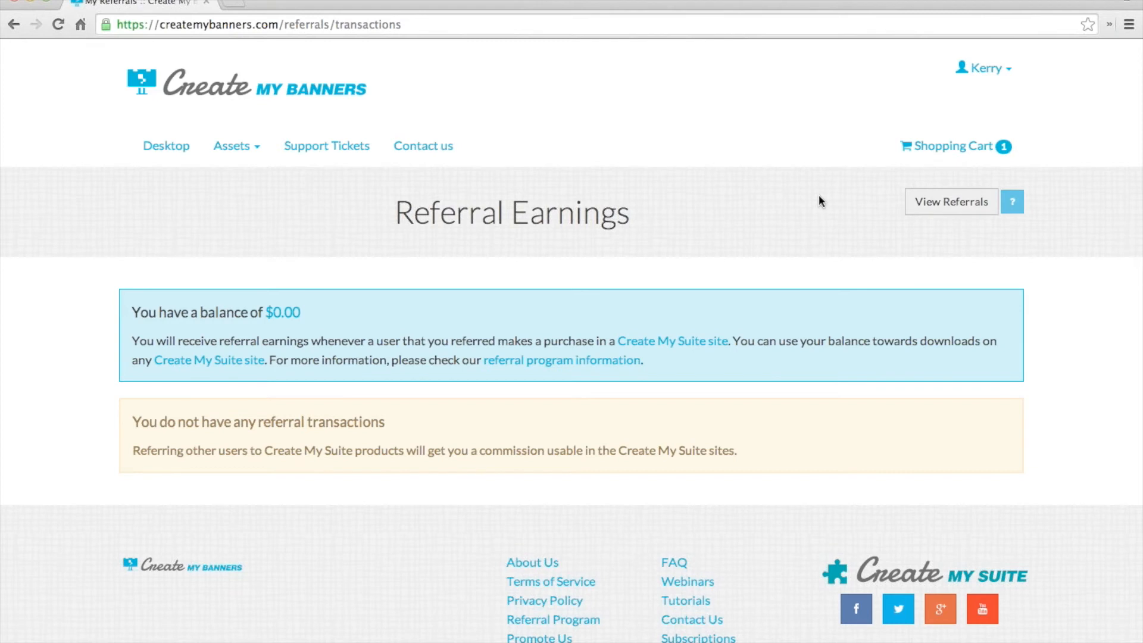
pyautogui.moveTo(300, 314); pyautogui.dragTo(422, 347)
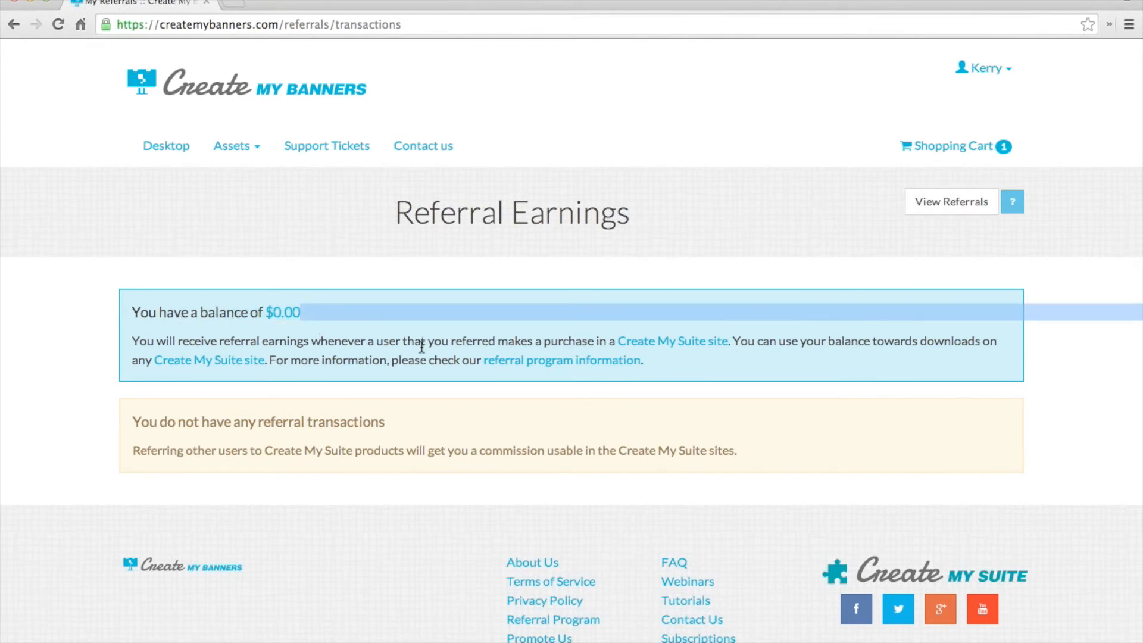
pyautogui.click(470, 340)
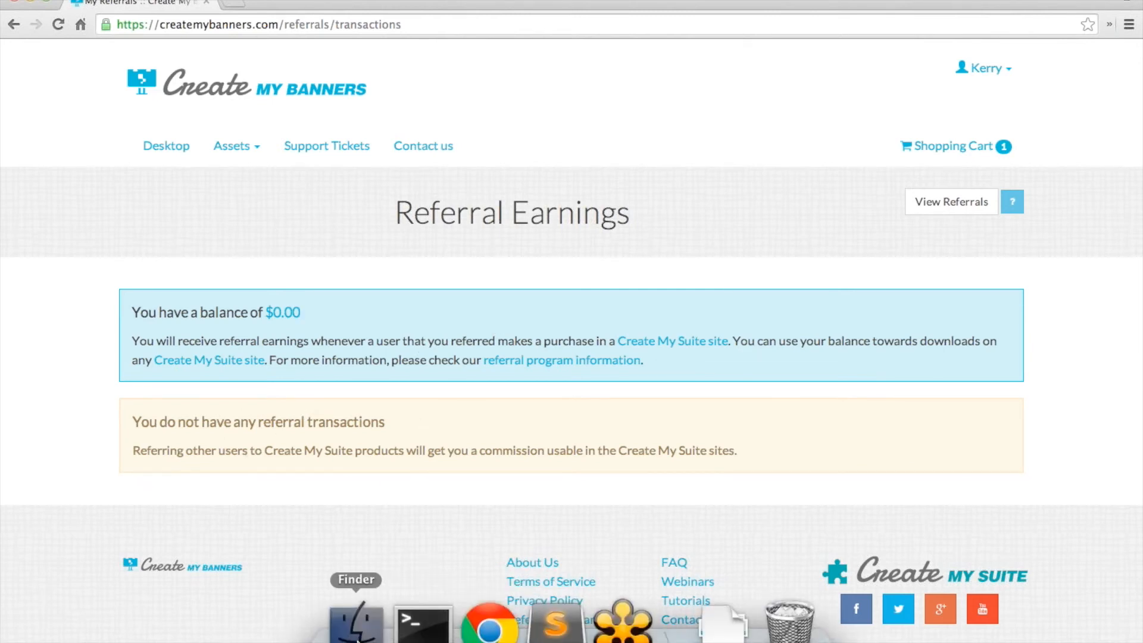
# - Switch to Finder, open the Referral Earnings screenshot and look through its list of referral transactions
pyautogui.click(355, 621)
pyautogui.doubleClick(534, 523)
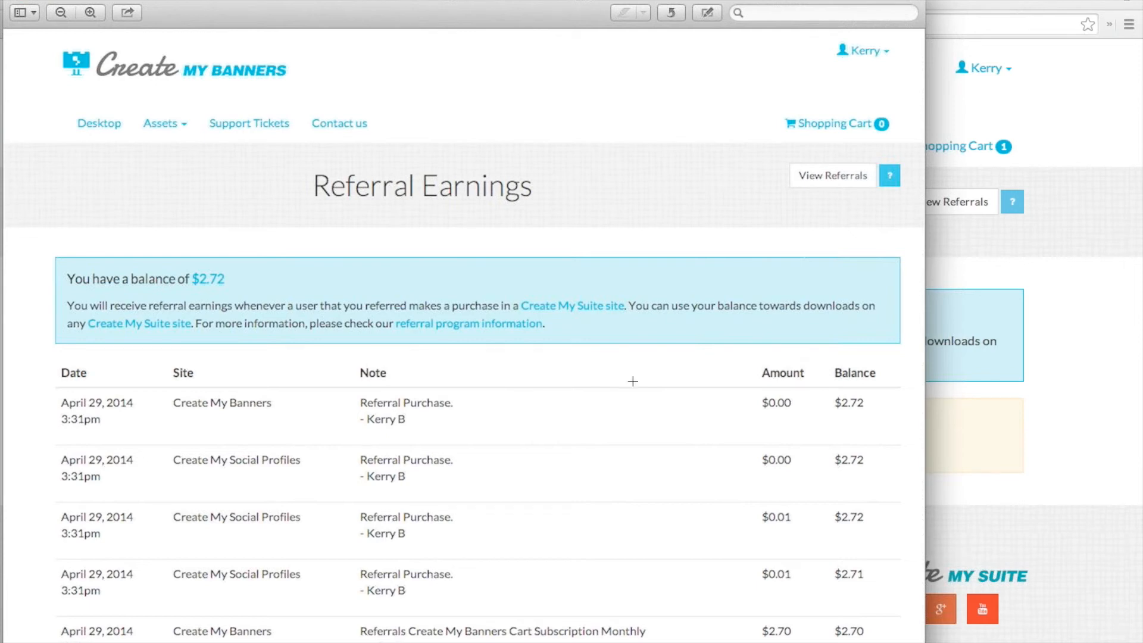
pyautogui.scroll(-1, 805, 438)
pyautogui.scroll(1, 805, 438)
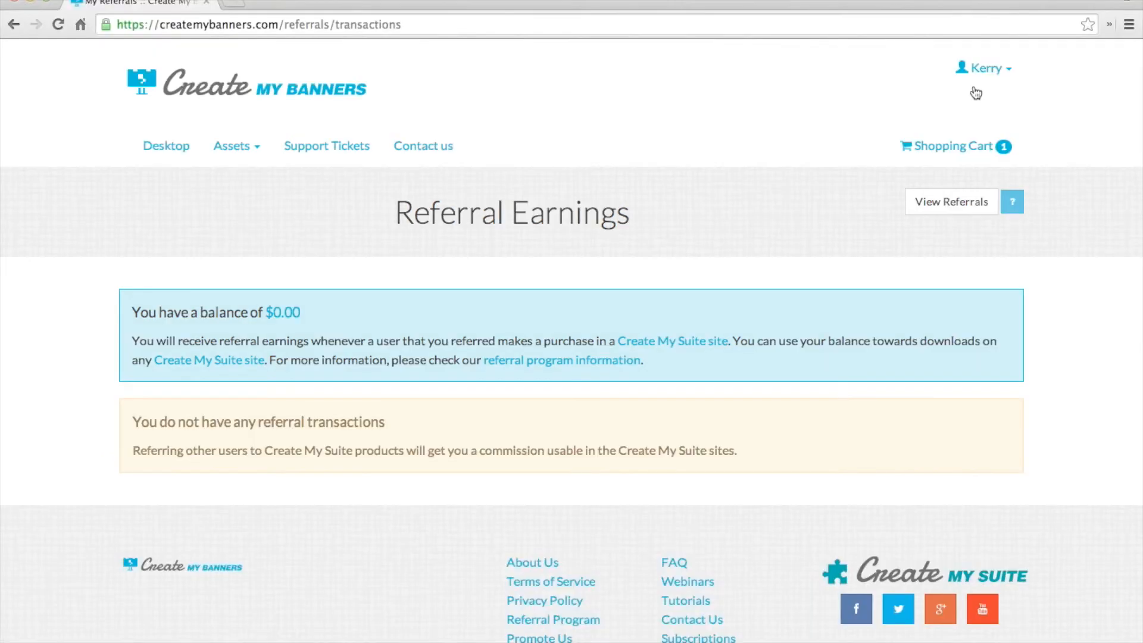
# - View the account's Payment History page, and open its Payment Methods page
pyautogui.click(980, 70)
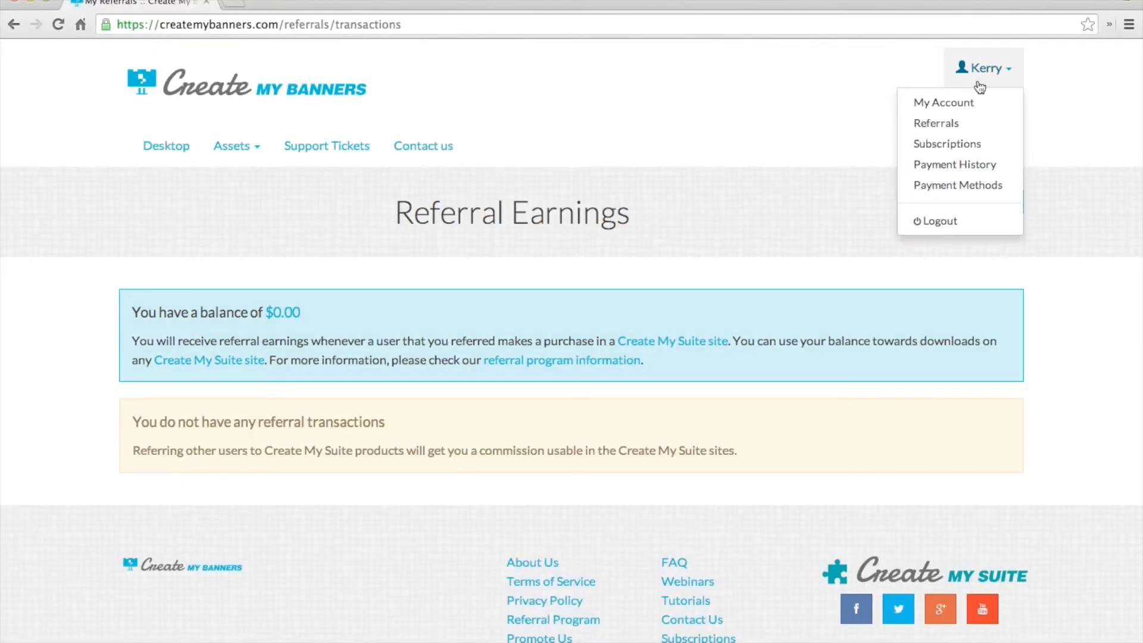
pyautogui.click(976, 166)
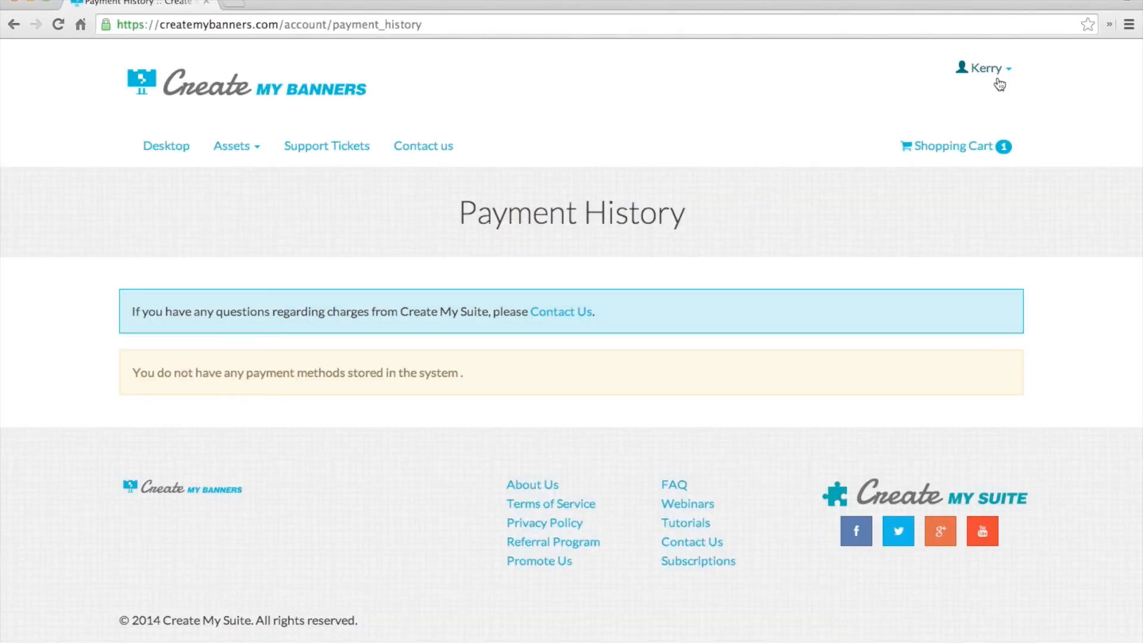
pyautogui.click(999, 85)
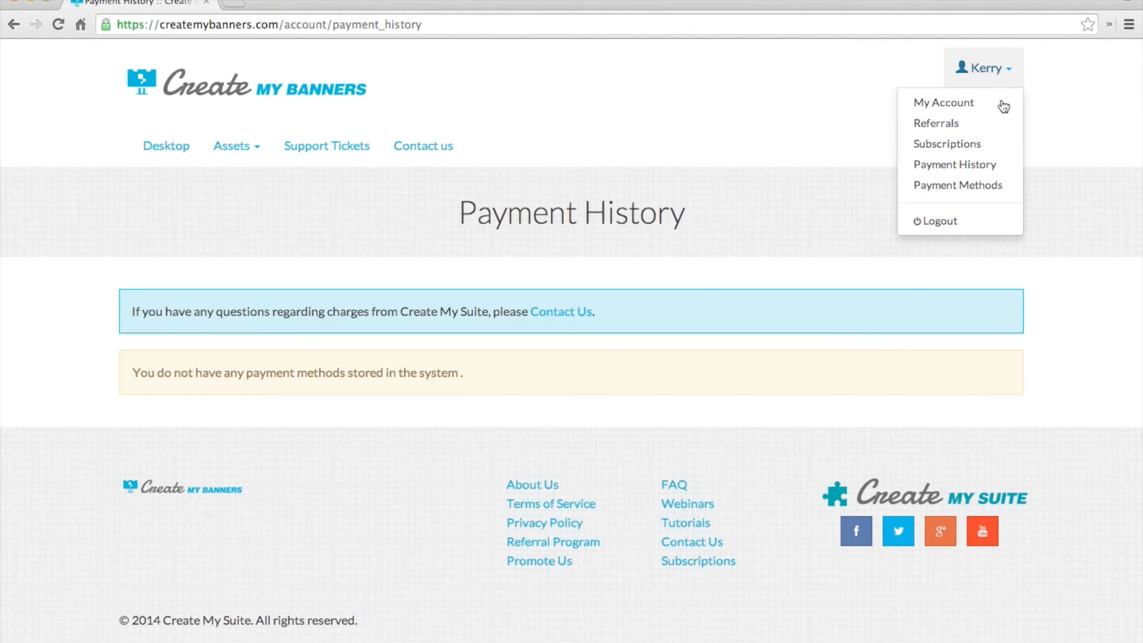
pyautogui.click(964, 185)
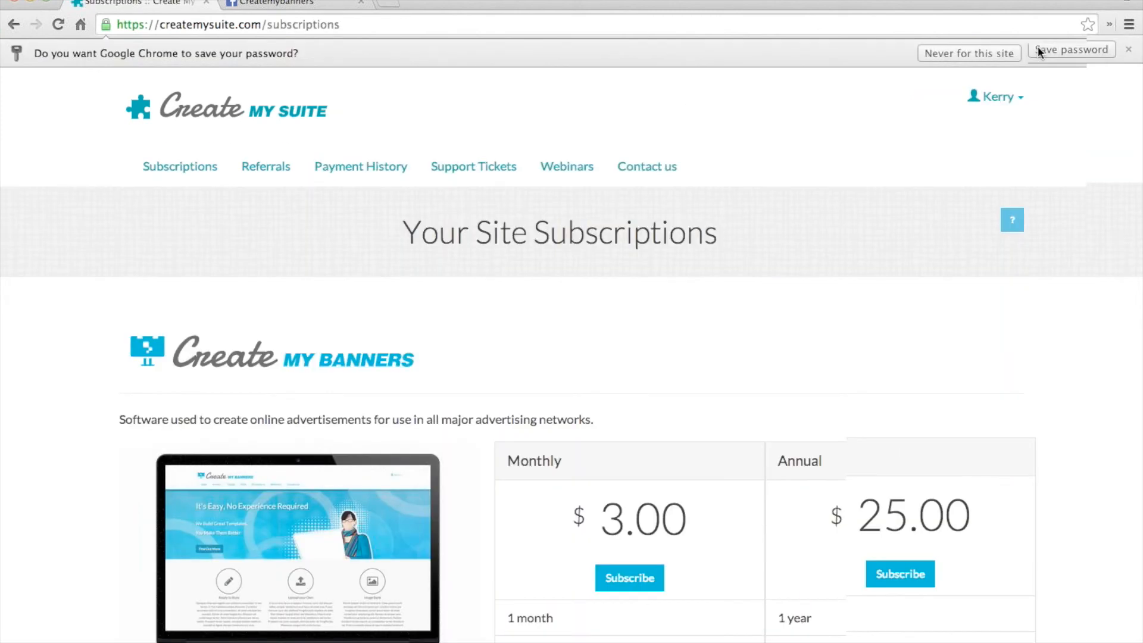
# - Let Chrome save the site password and look through the monthly and annual plans on the Create My Suite subscriptions page
pyautogui.click(1041, 53)
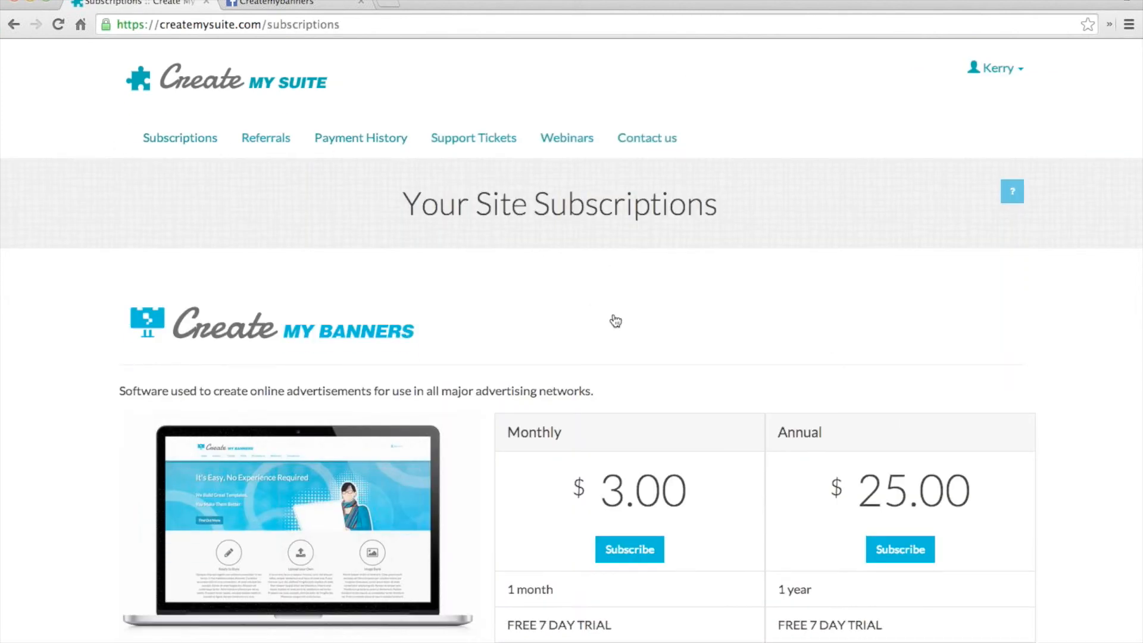
pyautogui.scroll(-5, 612, 320)
pyautogui.scroll(5, 613, 314)
# - Read through the Create My Suite Referral Program page, including the How does it work section
pyautogui.scroll(-2, 576, 266)
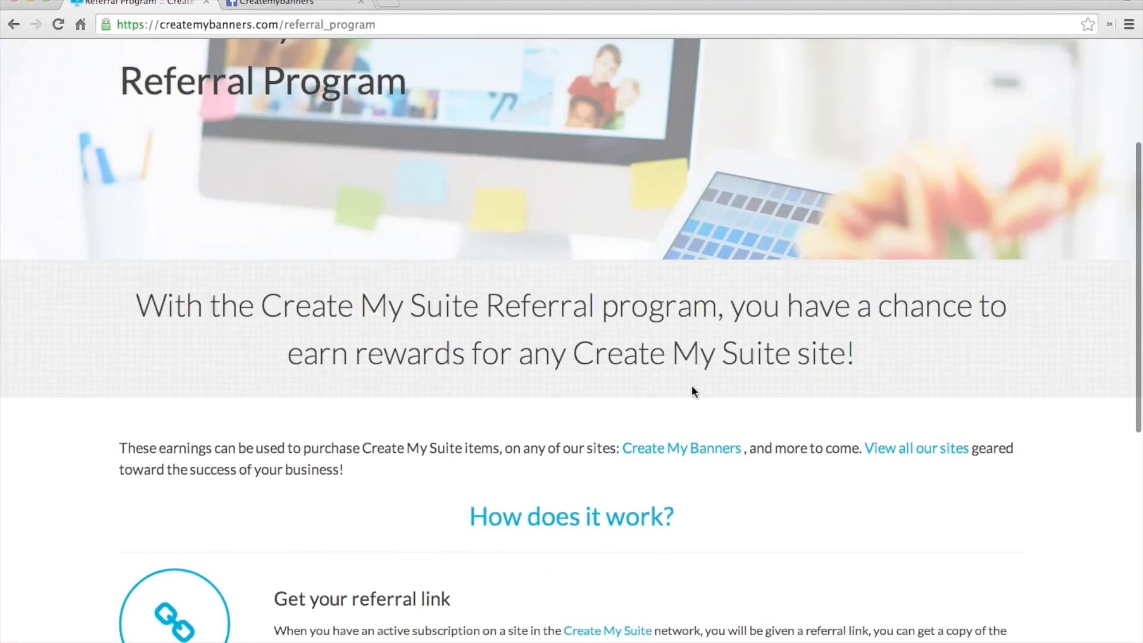
pyautogui.scroll(-7, 597, 344)
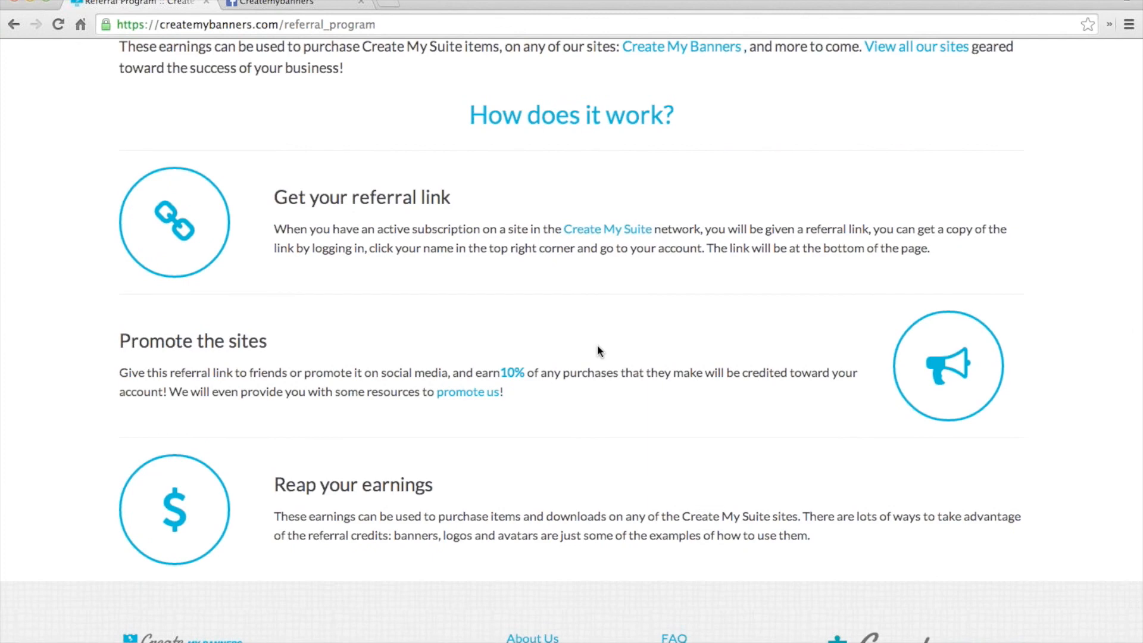
pyautogui.scroll(3, 598, 345)
pyautogui.scroll(8, 597, 345)
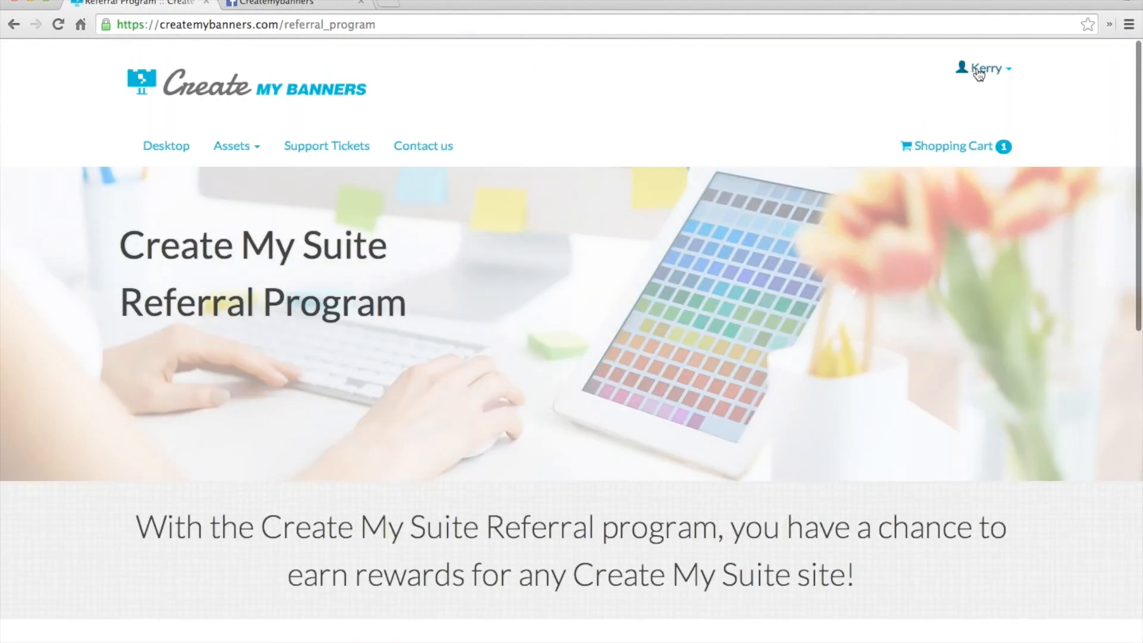
# - Open the account's My Referrals page and highlight the personal referral link in the Promote Create My Banners box
pyautogui.click(982, 68)
pyautogui.click(964, 126)
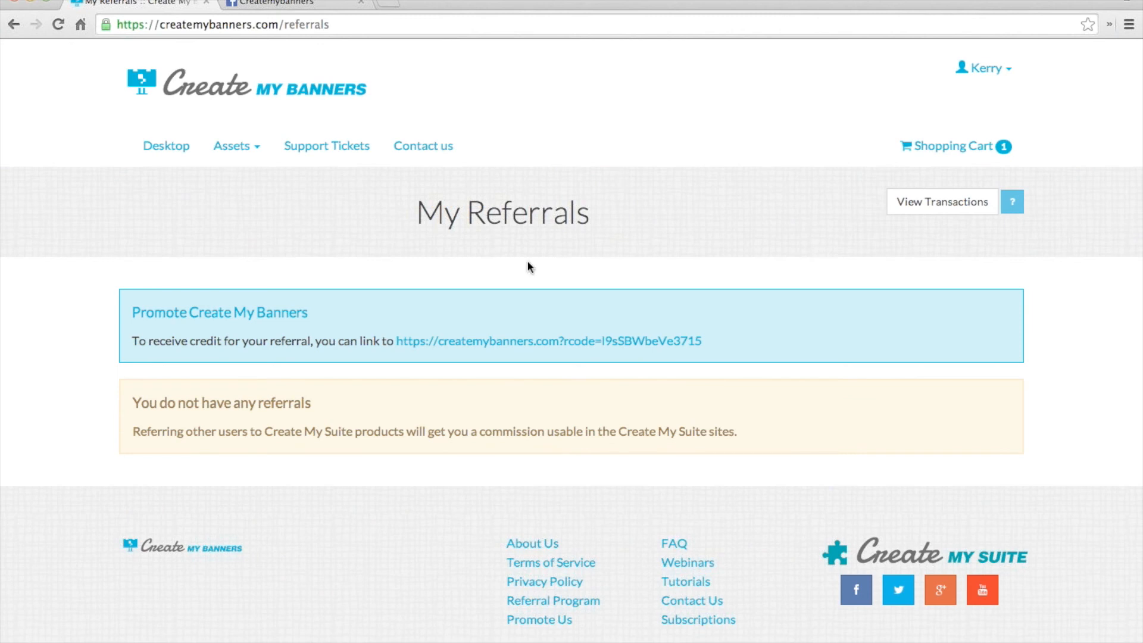
pyautogui.moveTo(701, 340); pyautogui.dragTo(397, 342)
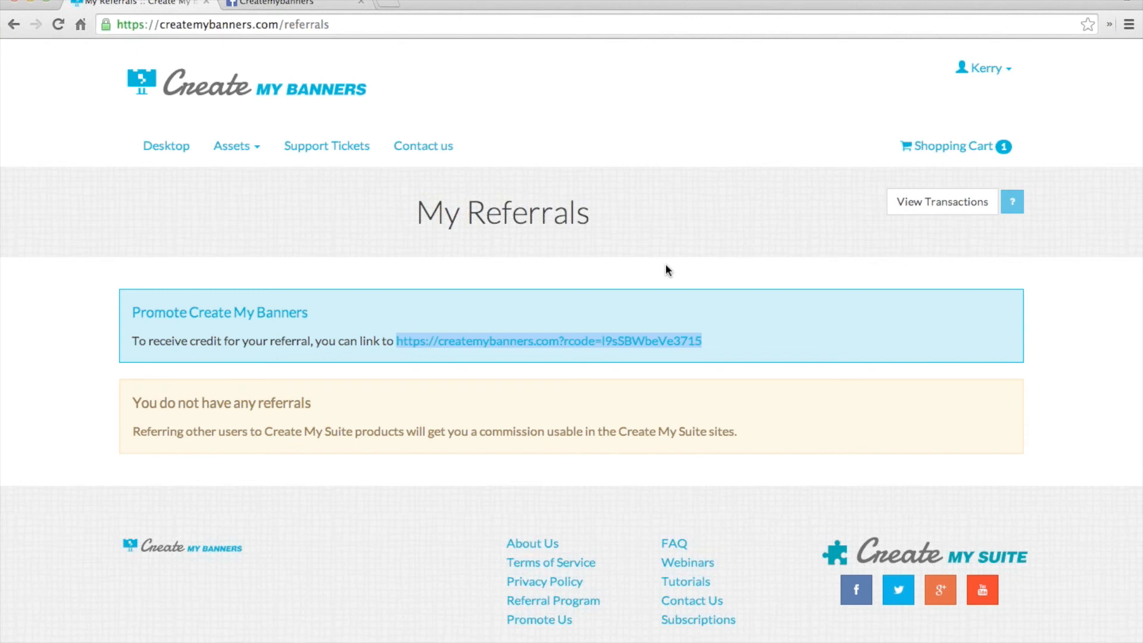
pyautogui.scroll(-1, 682, 347)
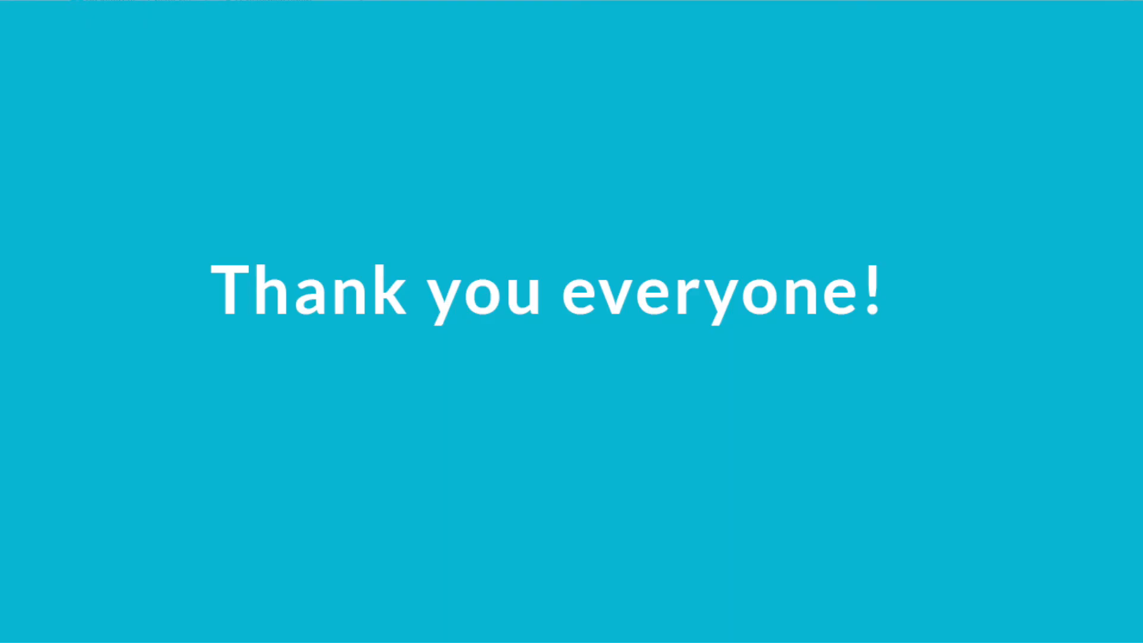